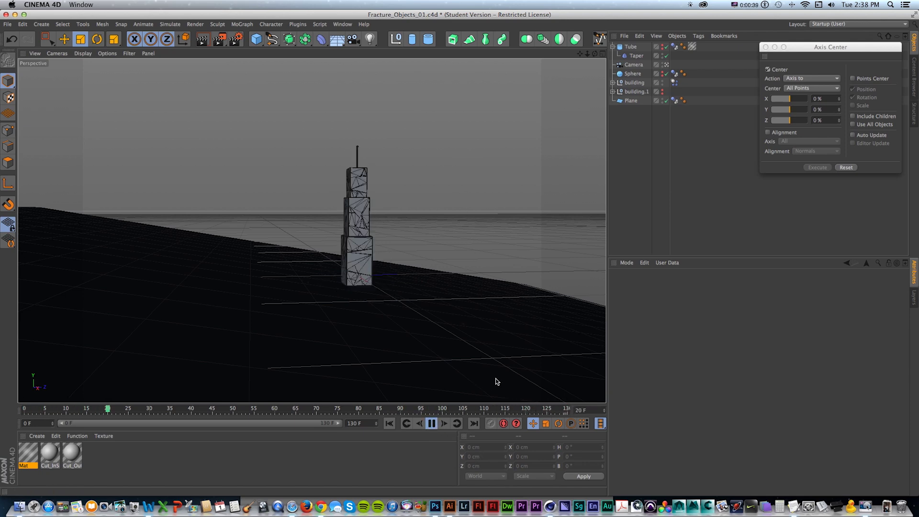
# Review the tower collapse by playing the simulation, rendering the view at frame 0 and replaying it from a closer view
pyautogui.click(432, 423)
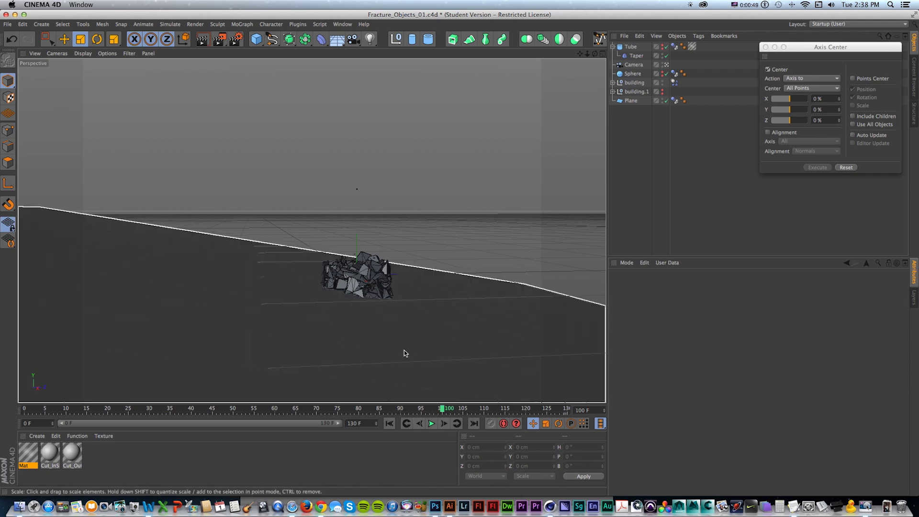
pyautogui.keyDown('alt'); pyautogui.moveTo(404, 351); pyautogui.dragTo(555, 319, button='right'); pyautogui.keyUp('alt')
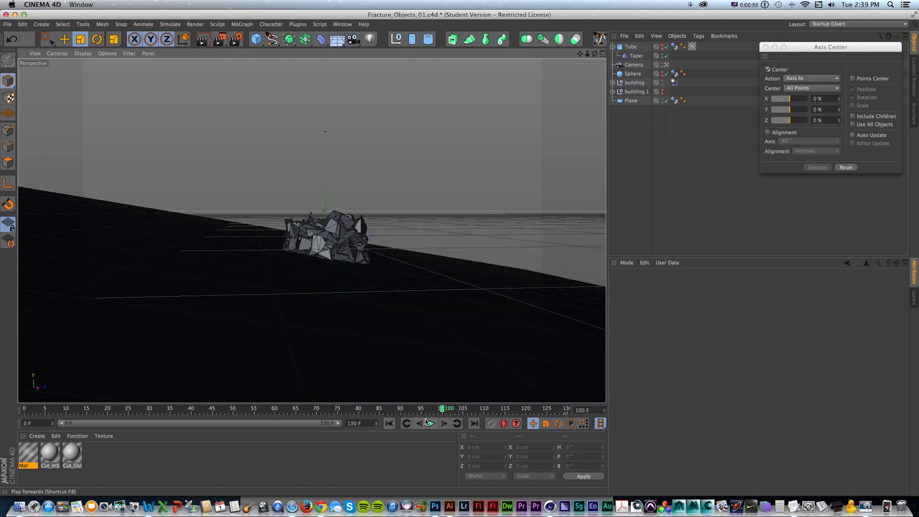
pyautogui.click(431, 423)
pyautogui.click(25, 409)
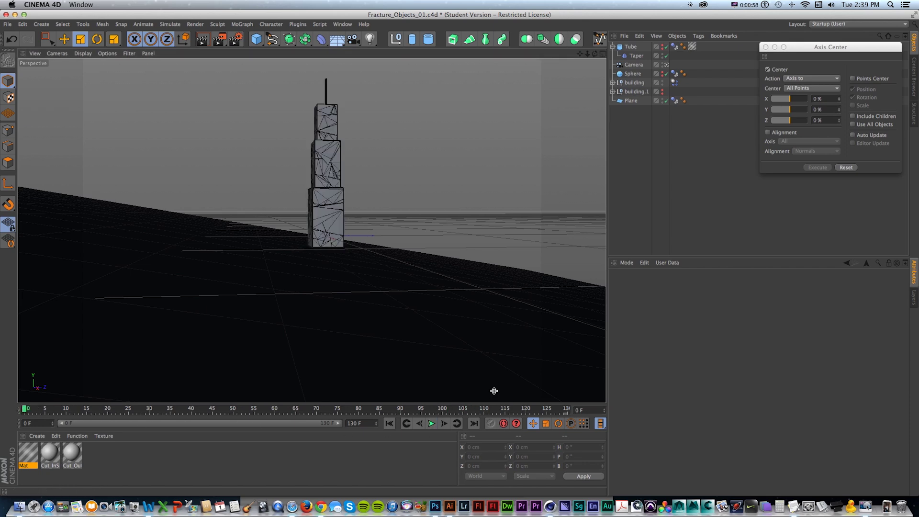
pyautogui.press('super+r')
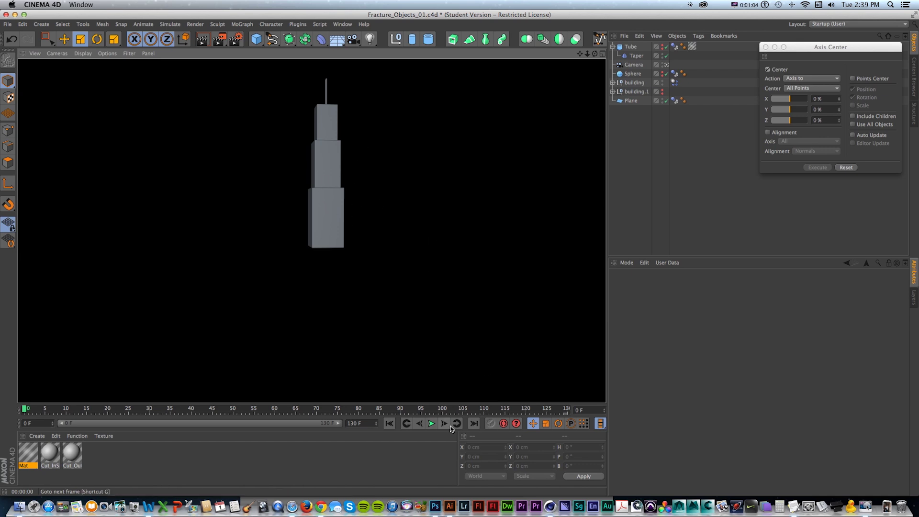
pyautogui.click(431, 424)
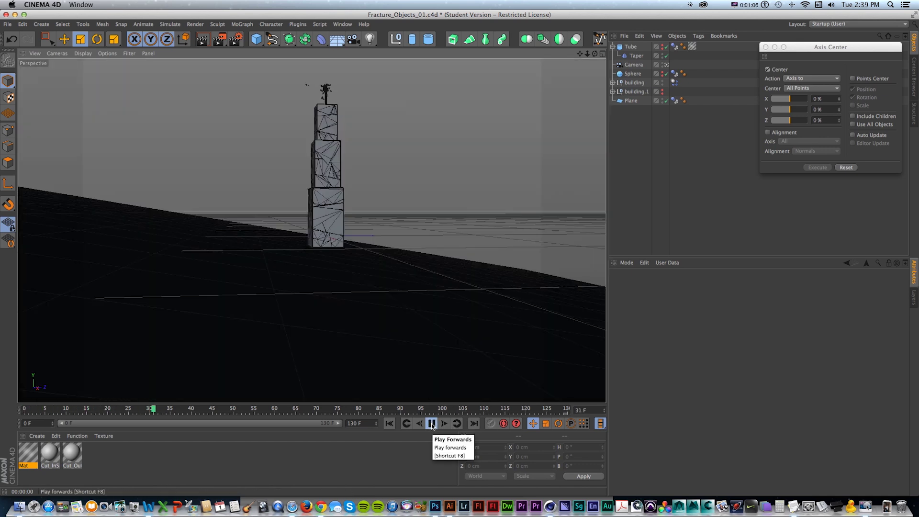
pyautogui.click(431, 424)
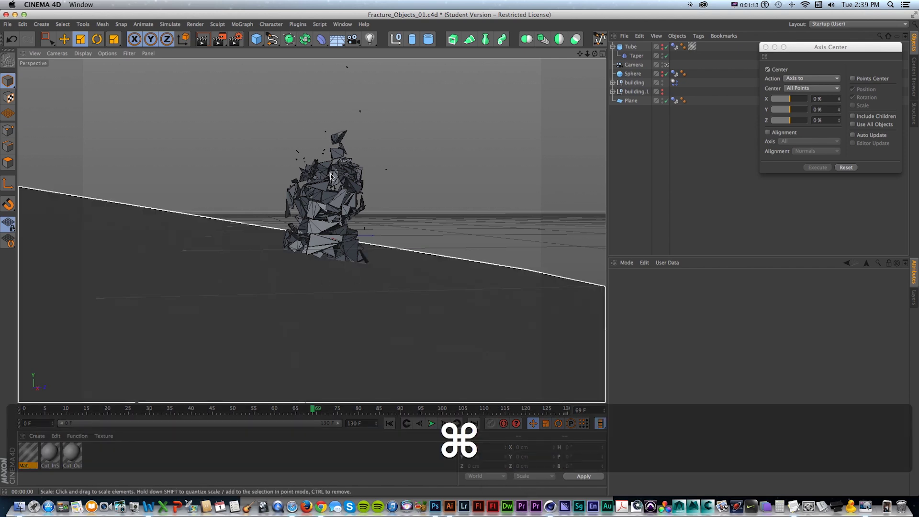
# Switch to Photoshop to examine the city skyline image, and return to Cinema 4D
pyautogui.press('super+Tab')
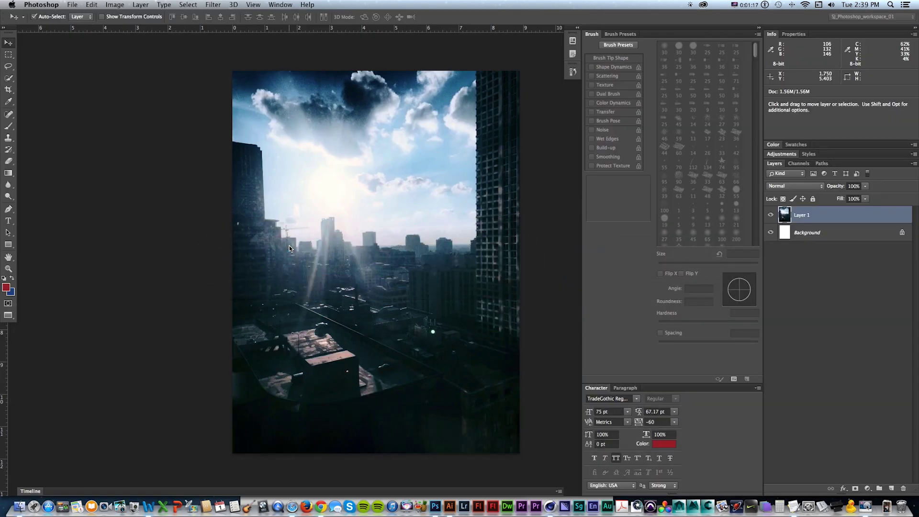
pyautogui.press('space')
pyautogui.moveTo(391, 303); pyautogui.dragTo(382, 293)
pyautogui.press('v')
pyautogui.press('space')
pyautogui.moveTo(372, 245); pyautogui.dragTo(390, 246)
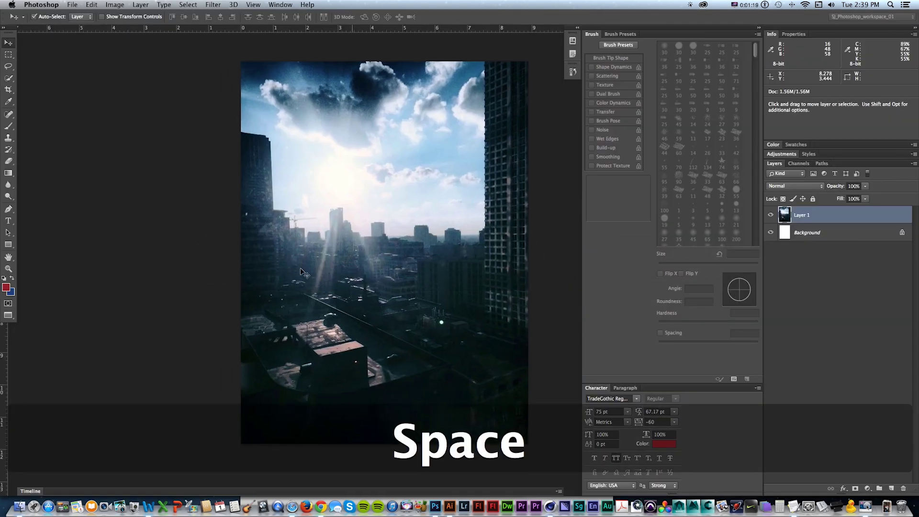
pyautogui.moveTo(355, 174); pyautogui.dragTo(344, 173)
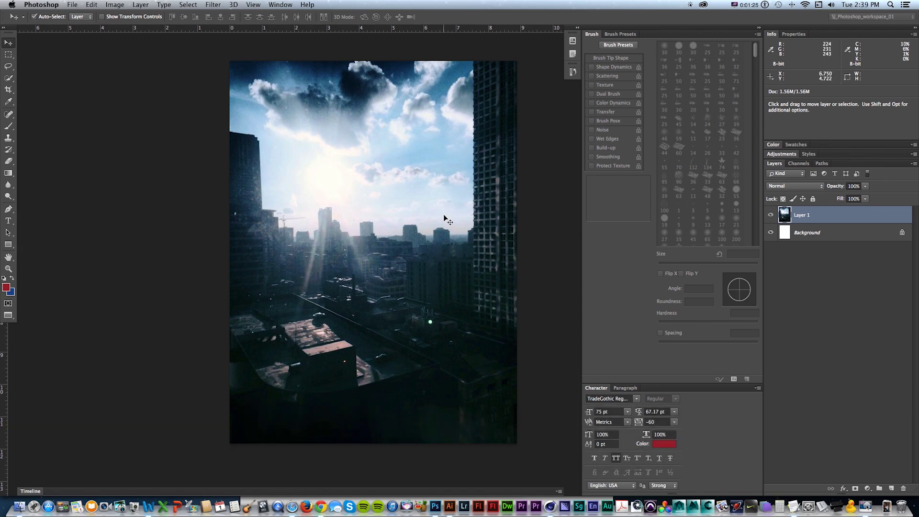
pyautogui.press('super+Tab')
pyautogui.press('super+shift+Tab')
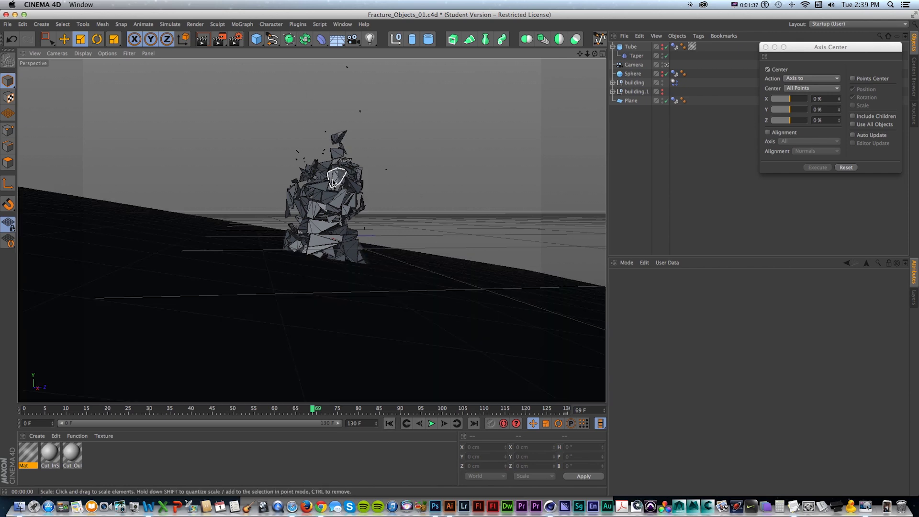
# Create a new empty project for the building
pyautogui.click(7, 23)
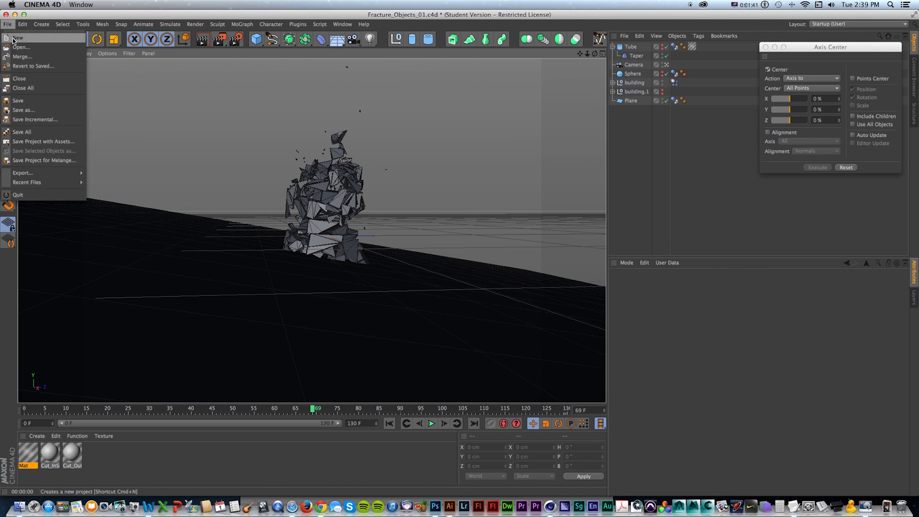
pyautogui.click(14, 38)
pyautogui.keyDown('alt'); pyautogui.moveTo(273, 209); pyautogui.dragTo(328, 172); pyautogui.keyUp('alt')
pyautogui.press('1')
# Add a cube with a 2 cm fillet radius and stretch its height to about 311 cm
pyautogui.click(253, 40)
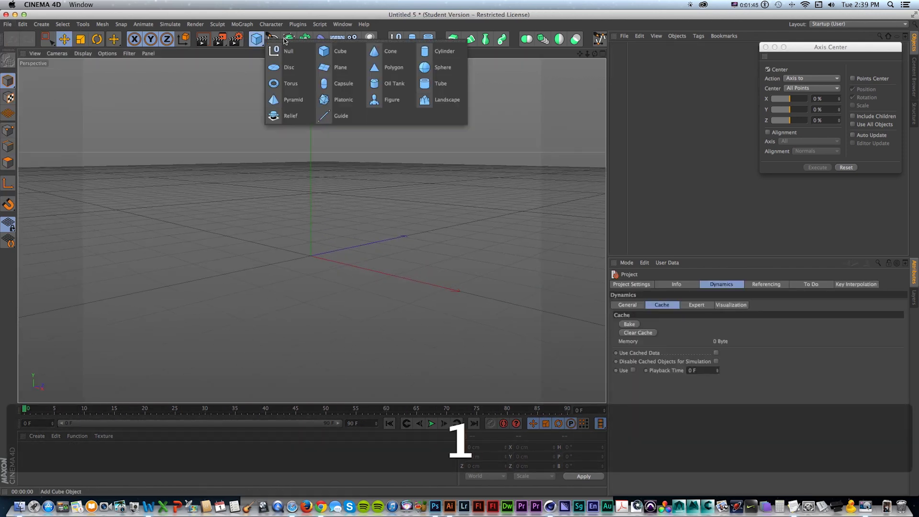
pyautogui.click(327, 53)
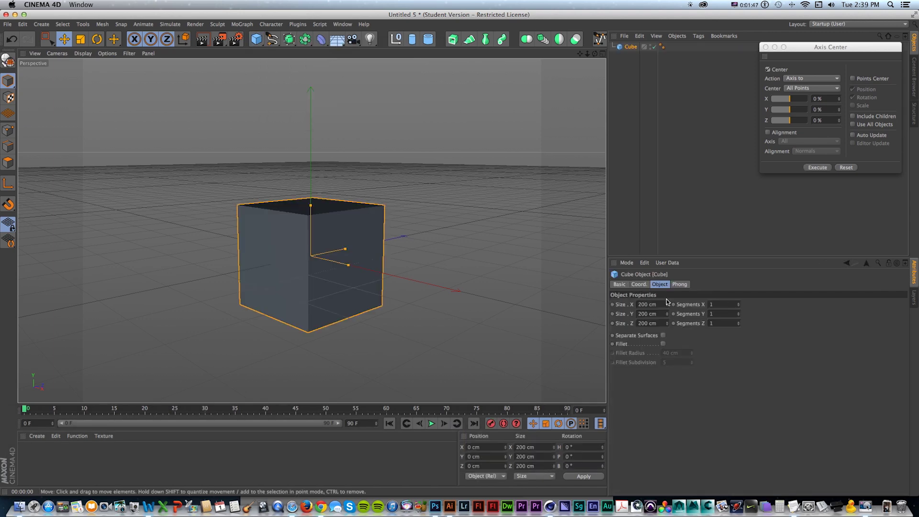
pyautogui.click(664, 344)
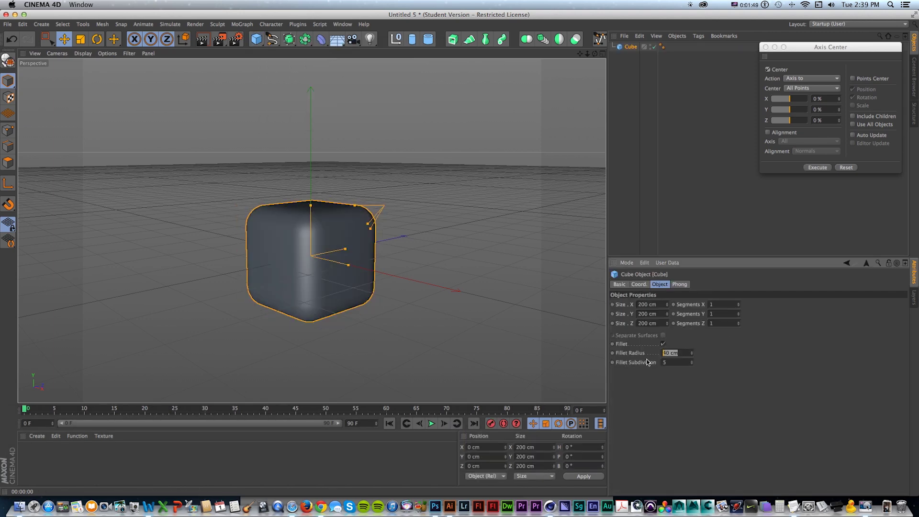
pyautogui.write('2')
pyautogui.press('Return')
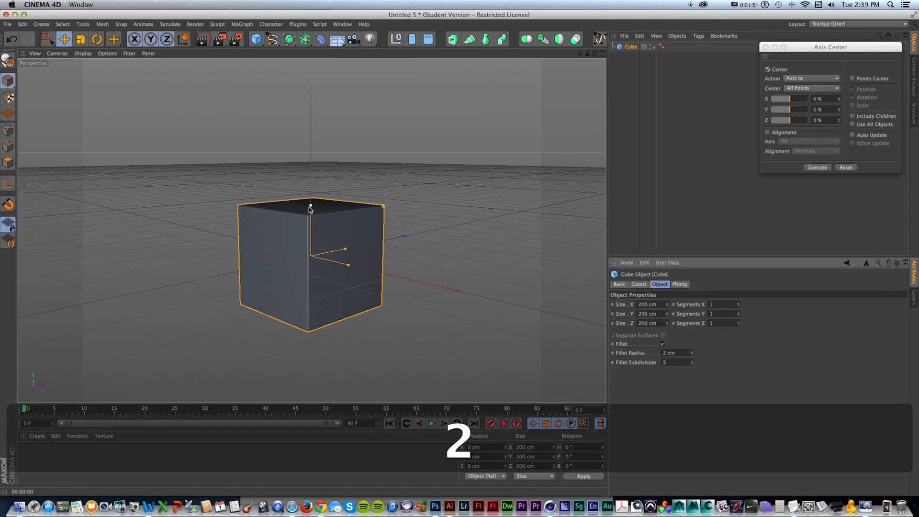
pyautogui.moveTo(311, 206); pyautogui.dragTo(323, 228)
pyautogui.press('1')
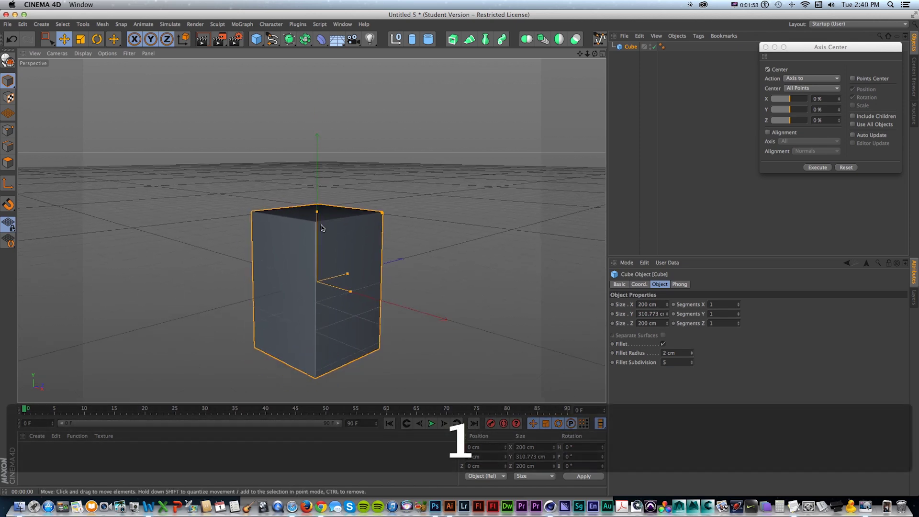
# Duplicate the block upward as a second tier about 160 cm wide, and copy that tier again on top
pyautogui.press('e')
pyautogui.hotkey('alt', 'd')
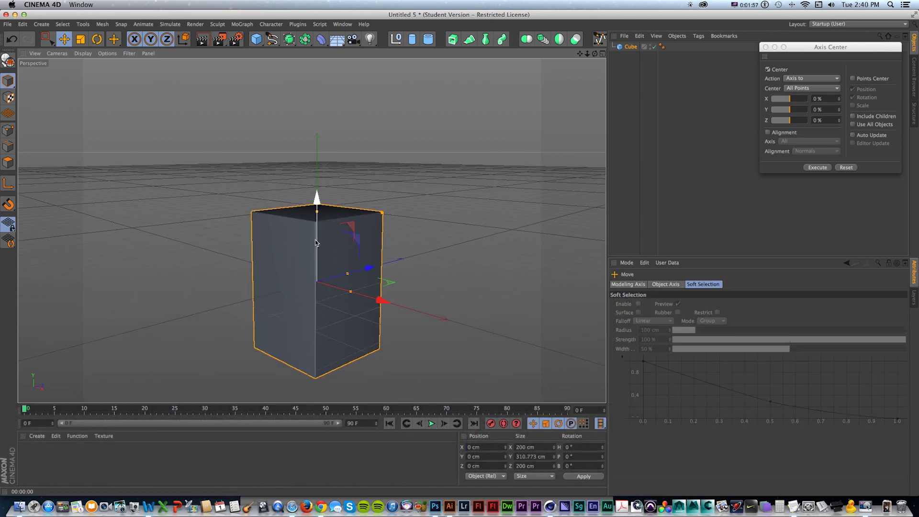
pyautogui.moveTo(313, 274); pyautogui.dragTo(322, 71)
pyautogui.press('t')
pyautogui.press('e')
pyautogui.scroll(-3, 343, 146)
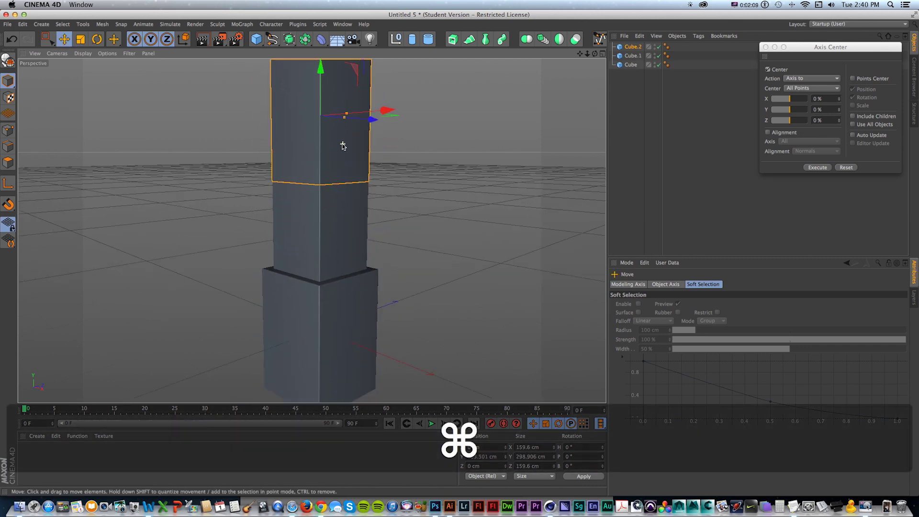
# Scale the third tier down to about 128 cm wide and seat it on the second tier
pyautogui.moveTo(342, 155); pyautogui.dragTo(342, 205)
pyautogui.press('t')
pyautogui.moveTo(350, 135); pyautogui.dragTo(312, 120)
pyautogui.press('e')
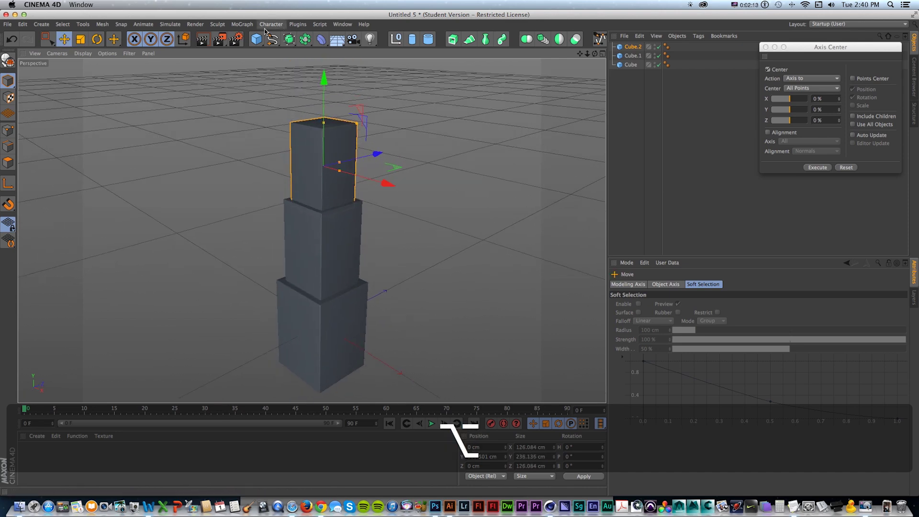
# Add a cylinder, thin it to a radius of about 2.4 cm, and place it as an antenna on the top block
pyautogui.moveTo(257, 42); pyautogui.dragTo(438, 52)
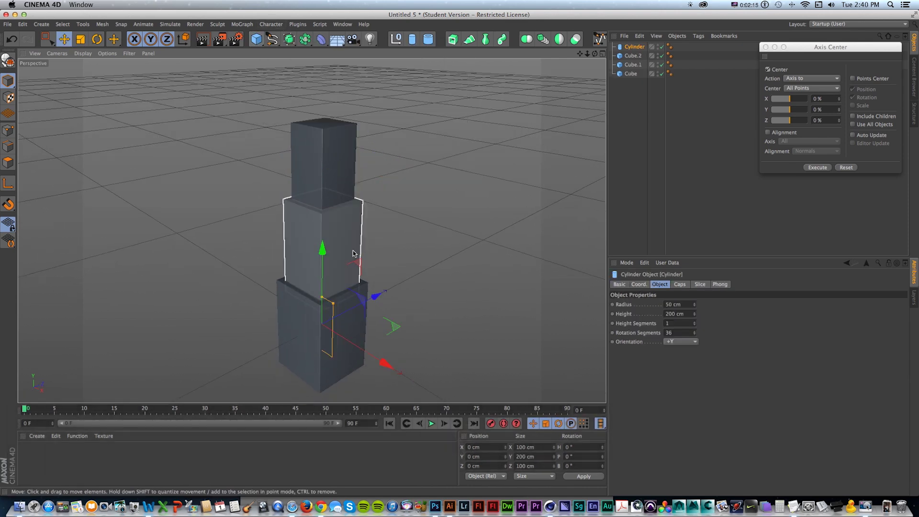
pyautogui.moveTo(321, 286); pyautogui.dragTo(328, 168)
pyautogui.press('1')
pyautogui.moveTo(328, 168); pyautogui.dragTo(312, 230, button='right')
pyautogui.moveTo(312, 230); pyautogui.dragTo(311, 297)
pyautogui.moveTo(314, 191); pyautogui.dragTo(315, 160)
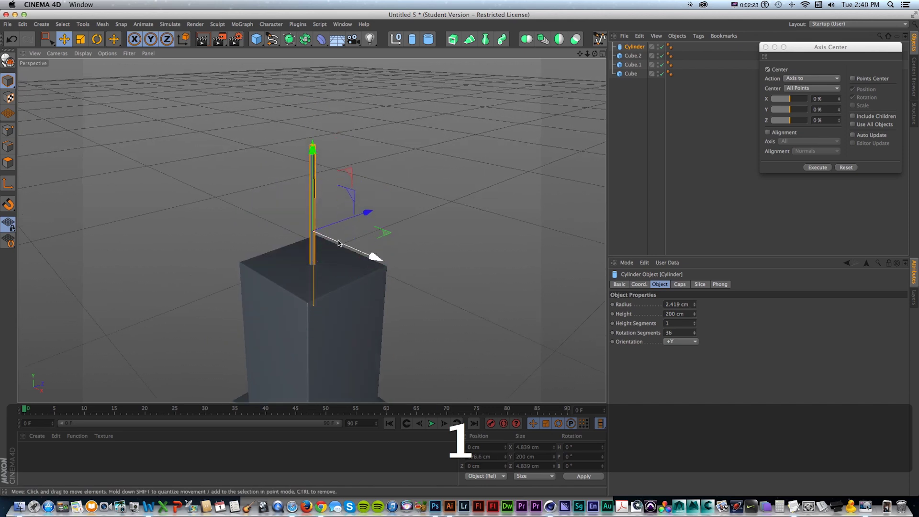
# Duplicate the antenna beside the original along the X axis and select both cylinders
pyautogui.moveTo(339, 243)
pyautogui.mouseDown()
pyautogui.moveTo(328, 236)
pyautogui.moveTo(345, 246)
pyautogui.moveTo(337, 244)
pyautogui.mouseUp()
pyautogui.keyDown('shift'); pyautogui.click(631, 48); pyautogui.keyUp('shift')
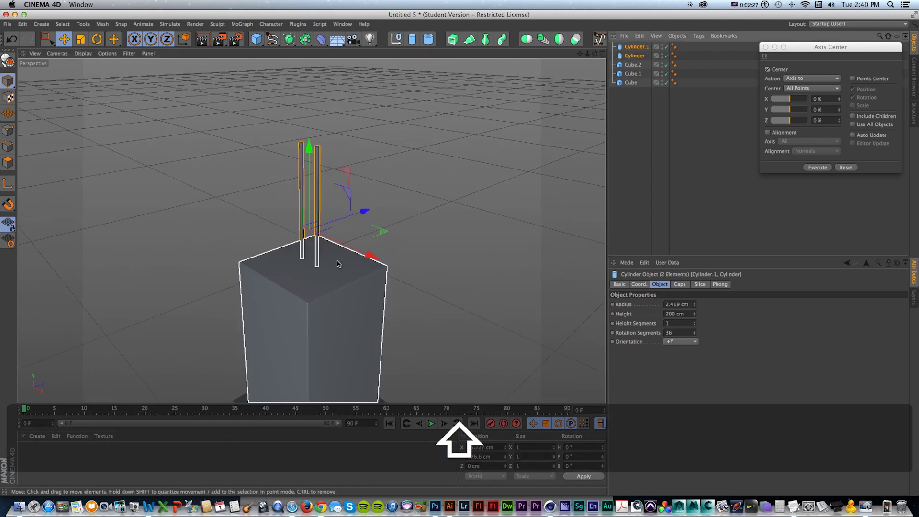
pyautogui.moveTo(345, 246); pyautogui.dragTo(337, 136)
pyautogui.scroll(-4, 352, 269)
pyautogui.scroll(-4, 338, 184)
pyautogui.scroll(1, 328, 194)
pyautogui.moveTo(339, 184)
pyautogui.keyDown('alt'); pyautogui.mouseDown()
pyautogui.moveTo(329, 195)
pyautogui.moveTo(346, 185)
pyautogui.mouseUp(); pyautogui.keyUp('alt')
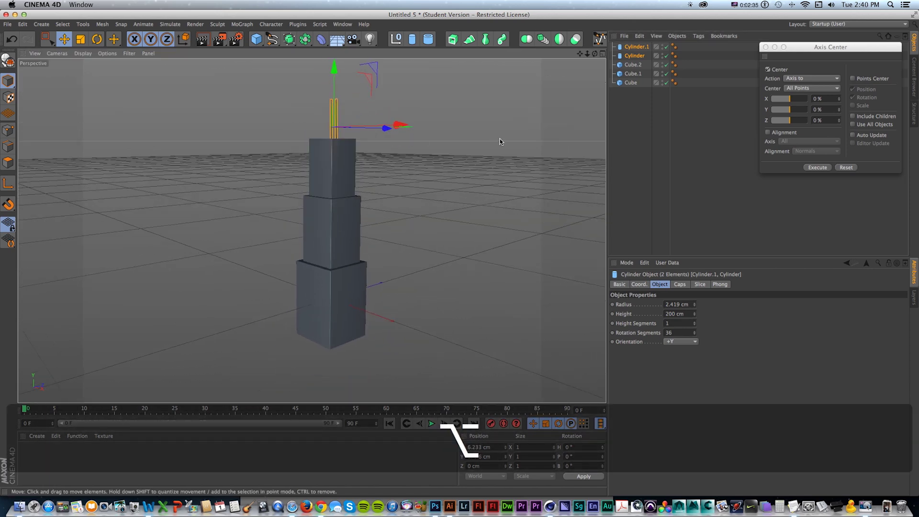
pyautogui.keyDown('alt'); pyautogui.moveTo(352, 150); pyautogui.dragTo(442, 98); pyautogui.keyUp('alt')
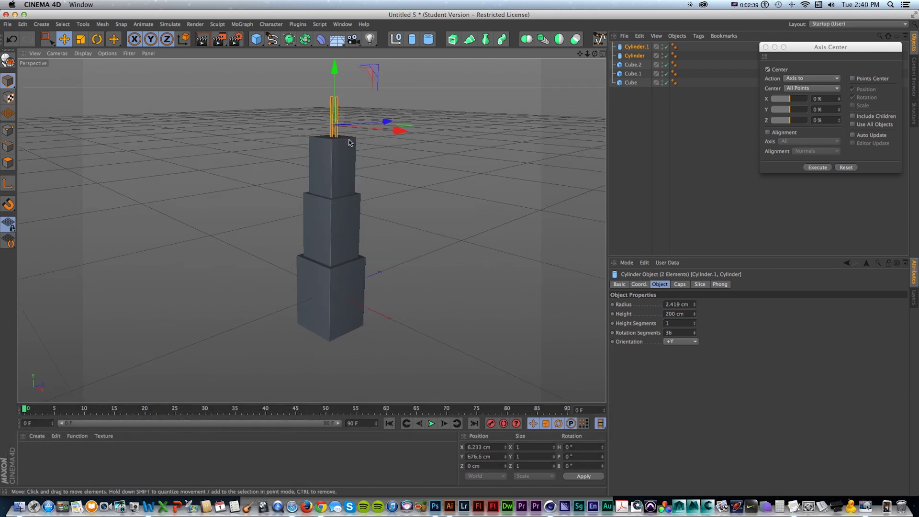
# Switch to Safari to look at the Thrausi plugin page on nitro4d.com, and return to Cinema 4D
pyautogui.click(271, 25)
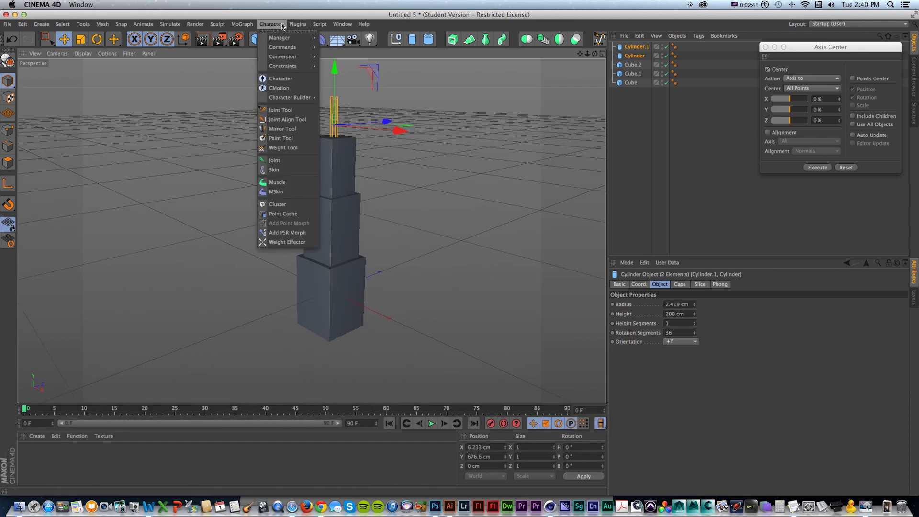
pyautogui.moveTo(303, 50)
pyautogui.press('super+Tab')
pyautogui.press('super+Tab')
pyautogui.press('super+Tab')
pyautogui.press('super+Tab')
pyautogui.press('super+Tab')
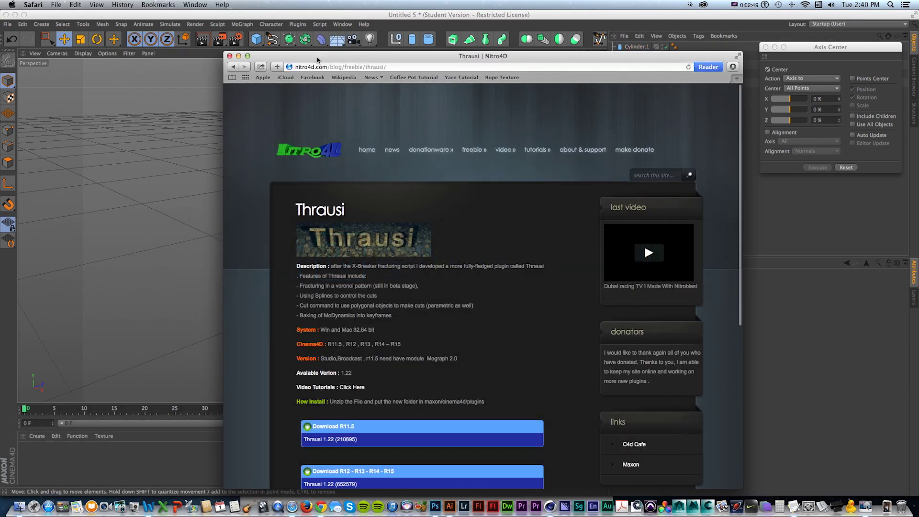
pyautogui.moveTo(317, 60); pyautogui.dragTo(317, 56)
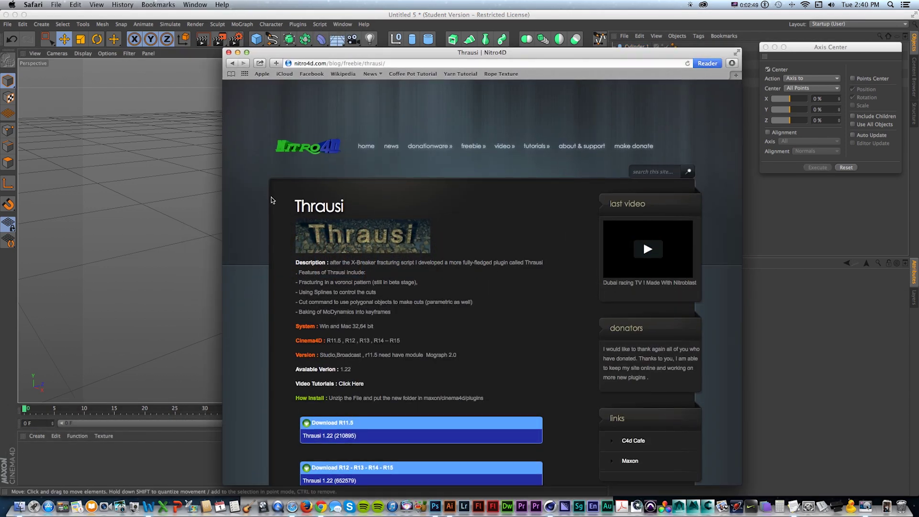
pyautogui.click(100, 62)
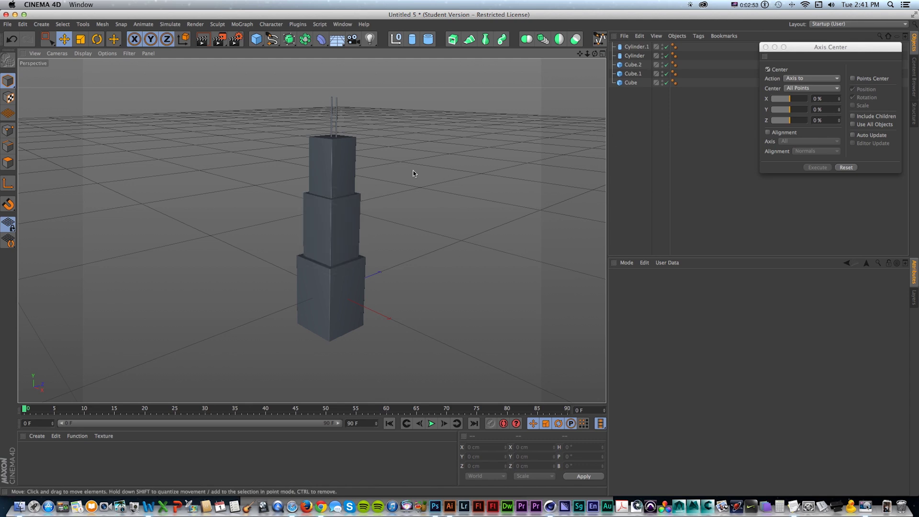
pyautogui.click(630, 83)
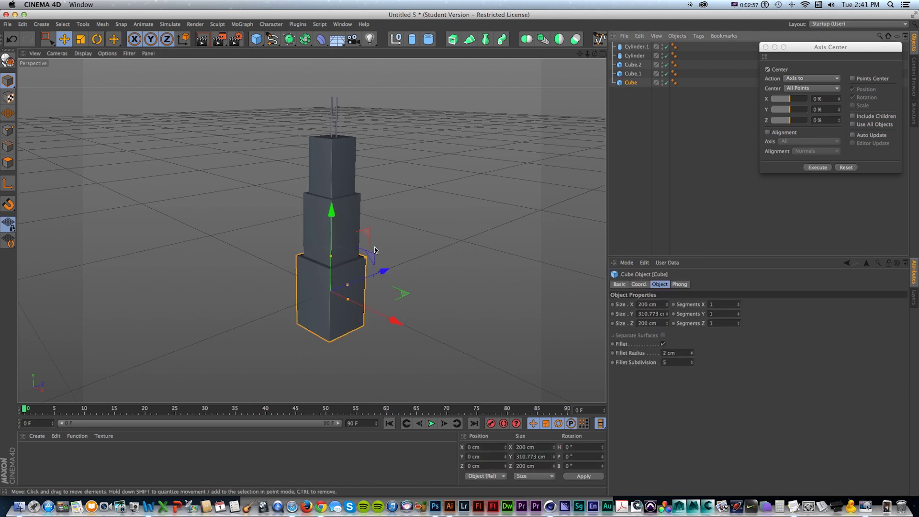
pyautogui.press('k')
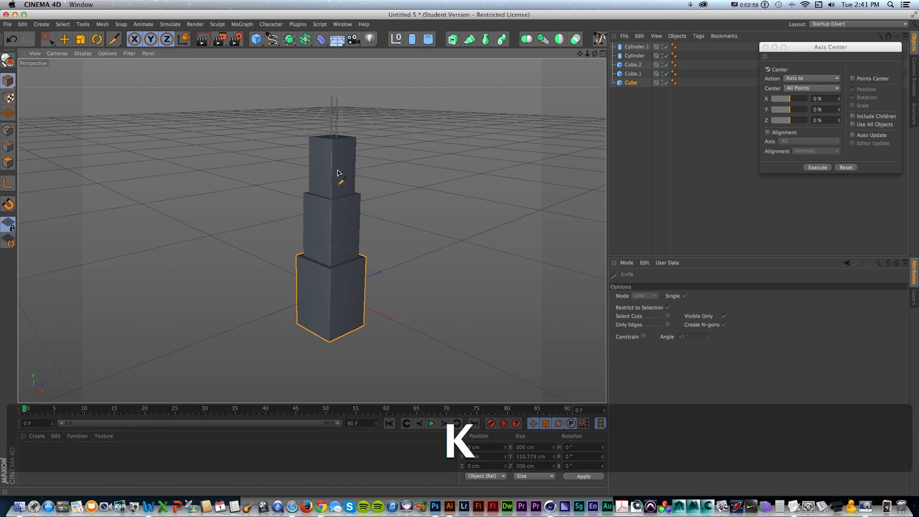
pyautogui.press('Escape')
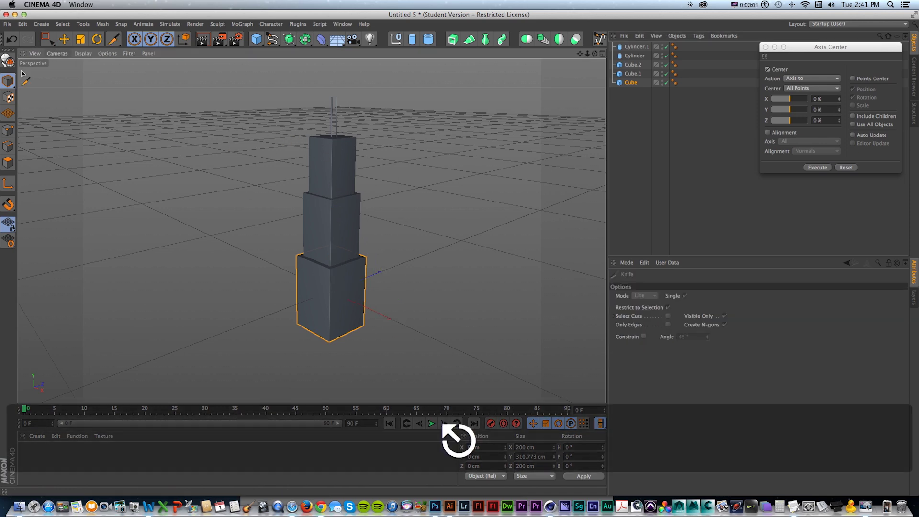
pyautogui.press('e')
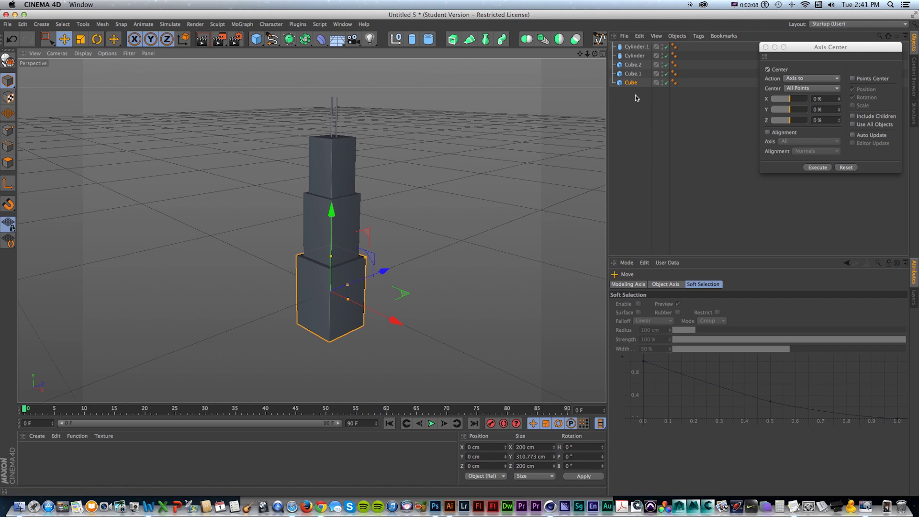
# Add a Connect object and nest all three cubes and both cylinders of the tower inside it
pyautogui.moveTo(636, 110); pyautogui.dragTo(629, 42)
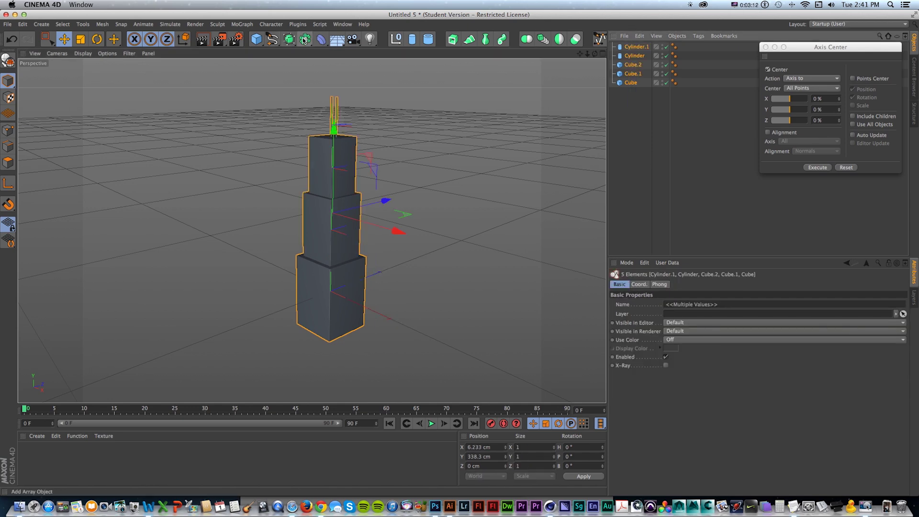
pyautogui.click(305, 40)
pyautogui.click(291, 40)
pyautogui.click(305, 40)
pyautogui.click(392, 69)
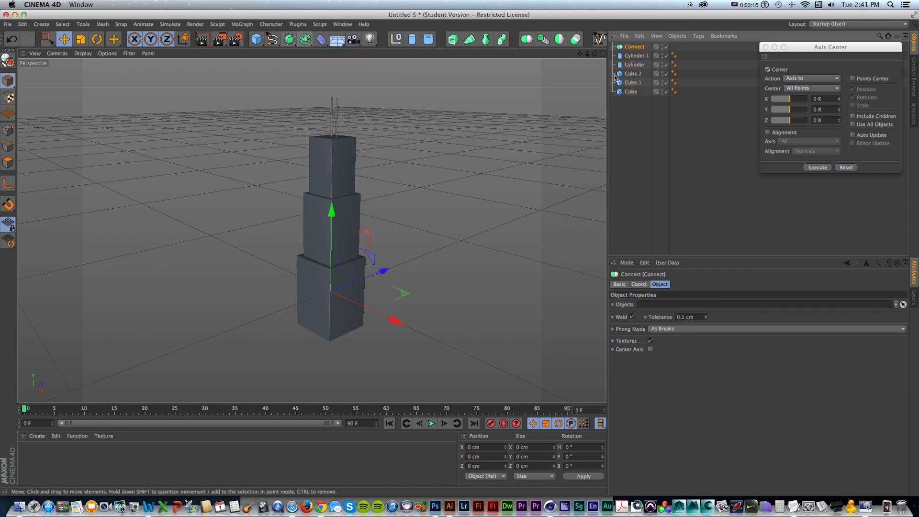
pyautogui.moveTo(626, 54); pyautogui.dragTo(631, 47)
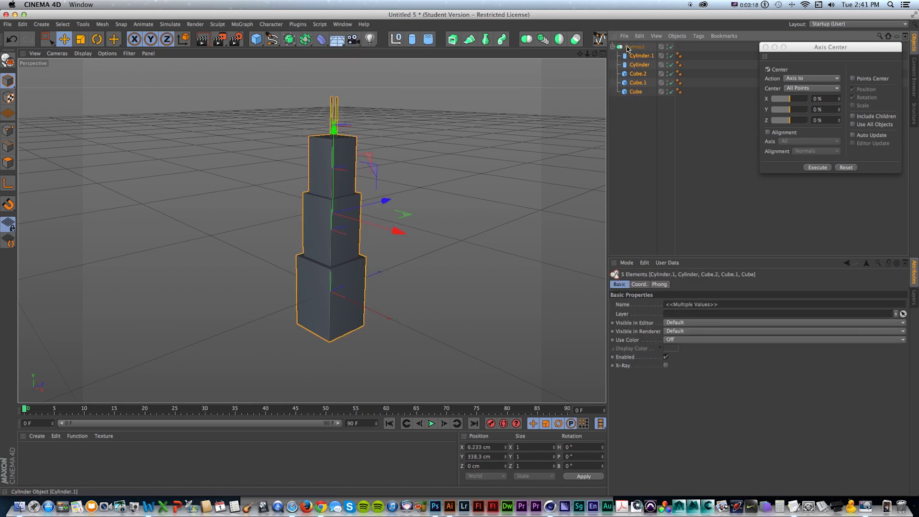
# Make the Connect object editable as a single polygon object, delete its UVW tag, and close the Axis Center window
pyautogui.press('c')
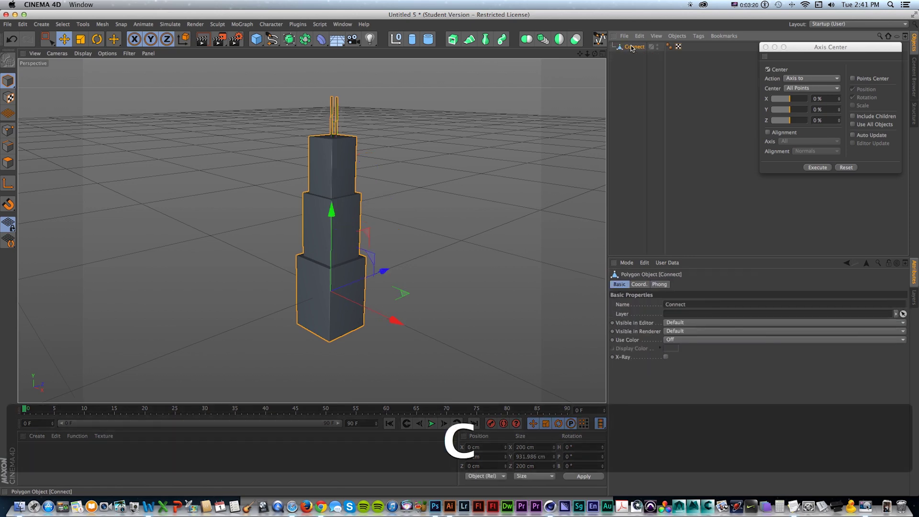
pyautogui.click(679, 46)
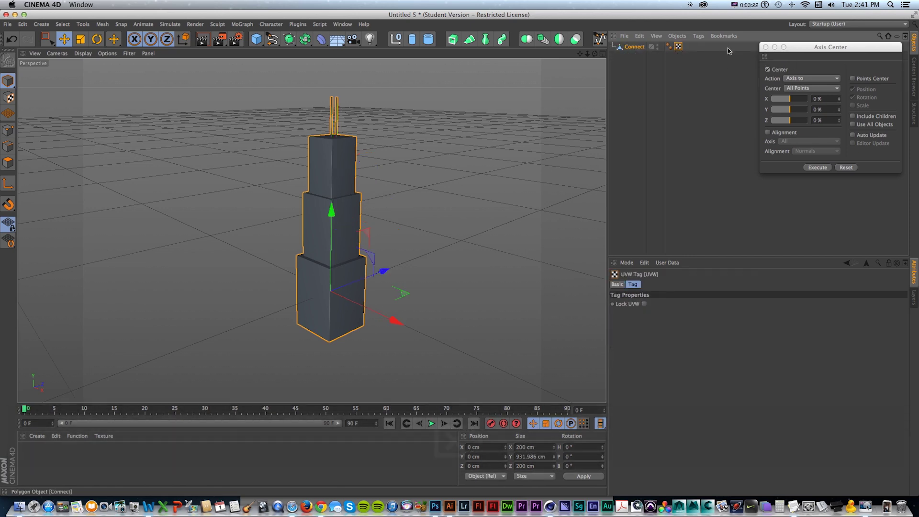
pyautogui.press('Delete')
pyautogui.click(765, 47)
# Switch the viewport display to Gouraud Shading (Lines) to check the edges of the merged tower
pyautogui.press('n')
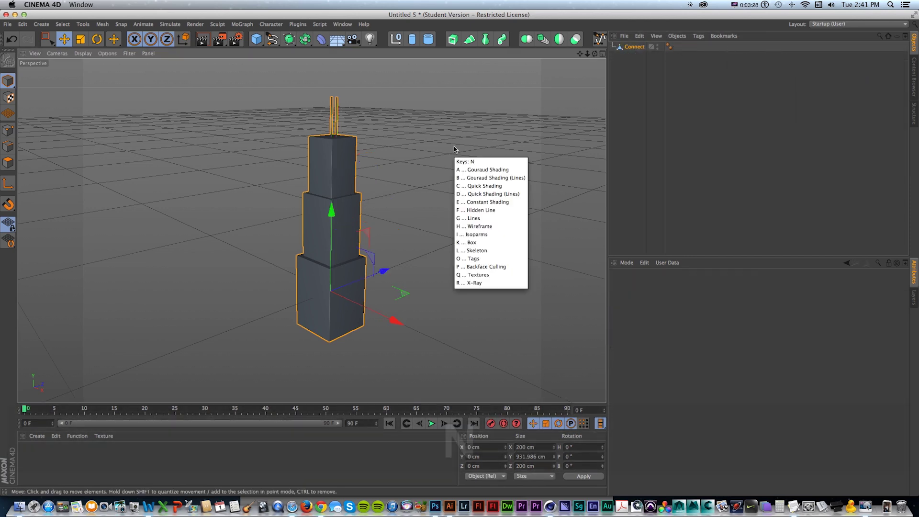
pyautogui.press('b')
pyautogui.scroll(8, 343, 153)
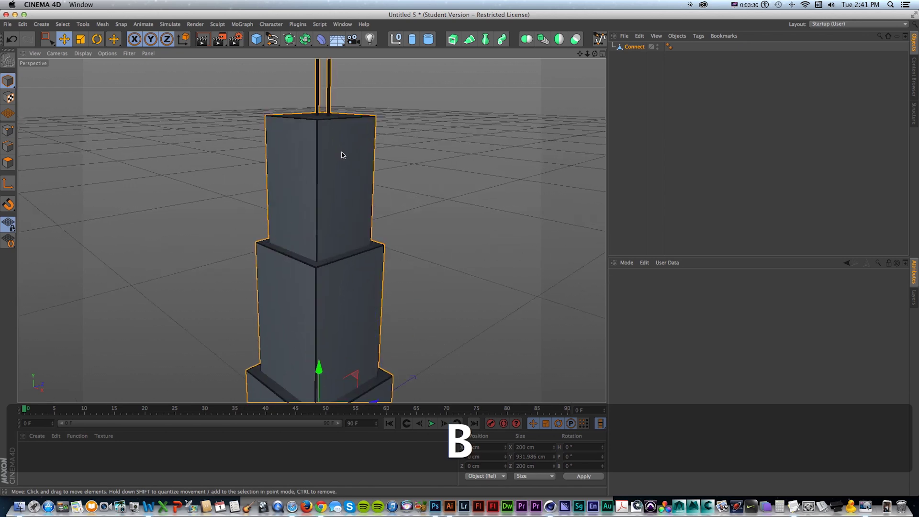
pyautogui.scroll(-6, 342, 154)
pyautogui.keyDown('alt'); pyautogui.moveTo(342, 155); pyautogui.dragTo(340, 160); pyautogui.keyUp('alt')
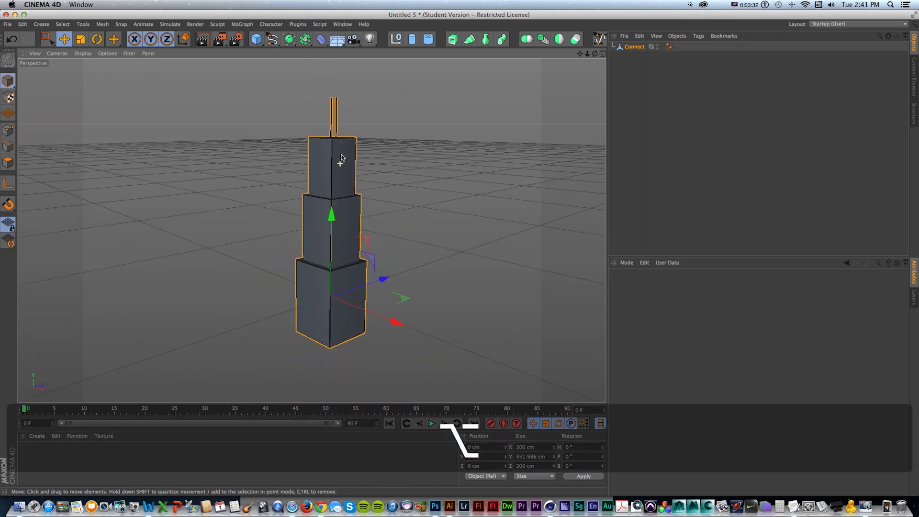
# Open the Thrausi plugin and set the number of pieces to 50
pyautogui.click(298, 24)
pyautogui.moveTo(307, 53)
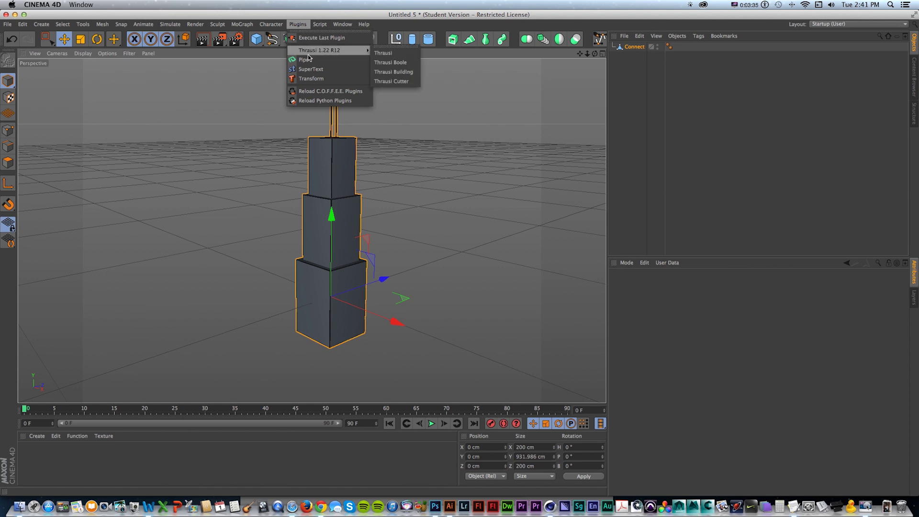
pyautogui.click(387, 55)
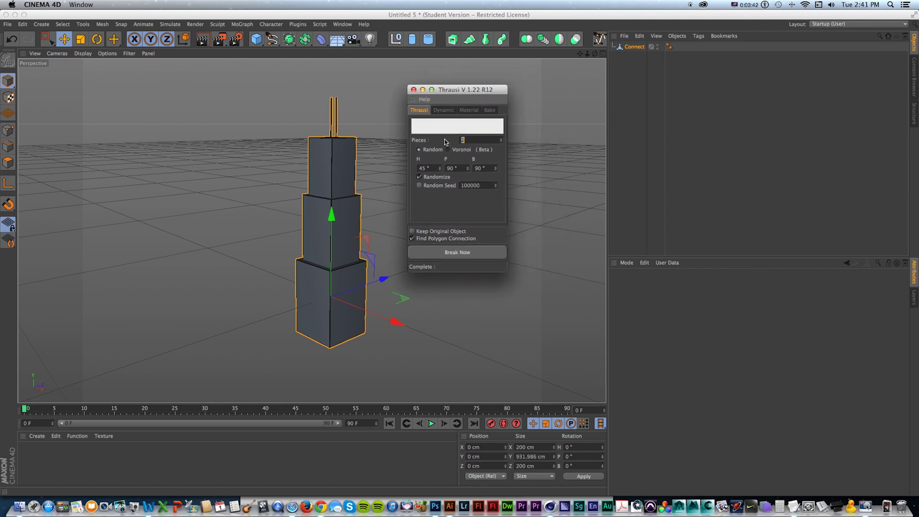
pyautogui.write('50')
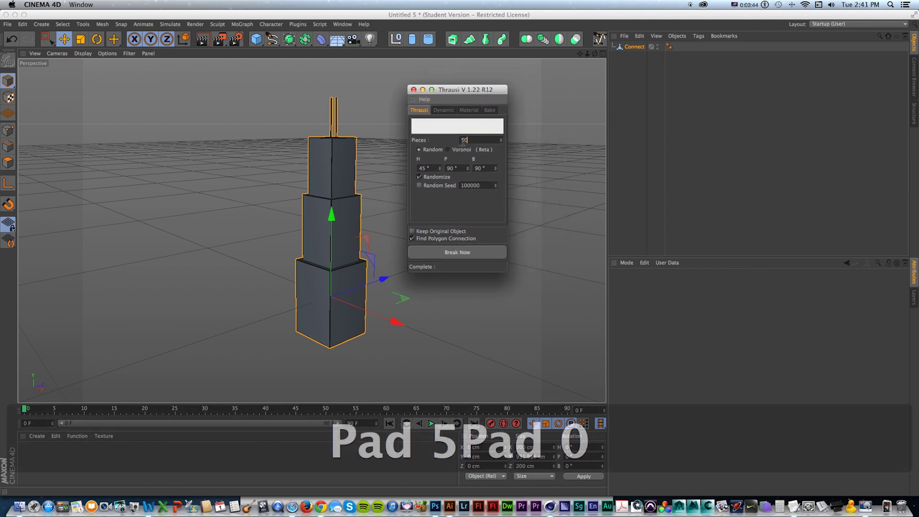
pyautogui.press('KP_Enter')
# Break the tower with Thrausi using the Random mode, without keeping the original object
pyautogui.click(329, 162)
pyautogui.keyDown('alt'); pyautogui.moveTo(330, 160); pyautogui.dragTo(340, 120); pyautogui.keyUp('alt')
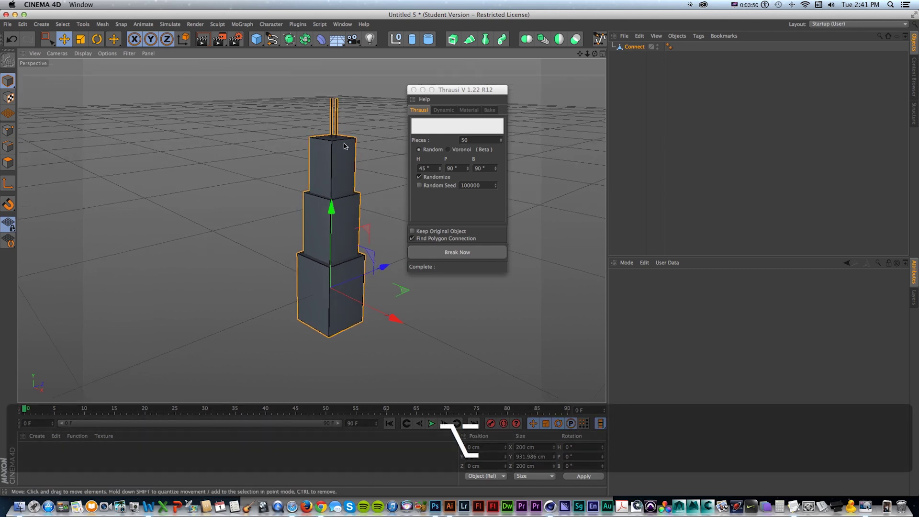
pyautogui.keyDown('alt'); pyautogui.moveTo(337, 126); pyautogui.dragTo(333, 142, button='right'); pyautogui.keyUp('alt')
pyautogui.press('1')
pyautogui.moveTo(330, 155); pyautogui.dragTo(323, 145)
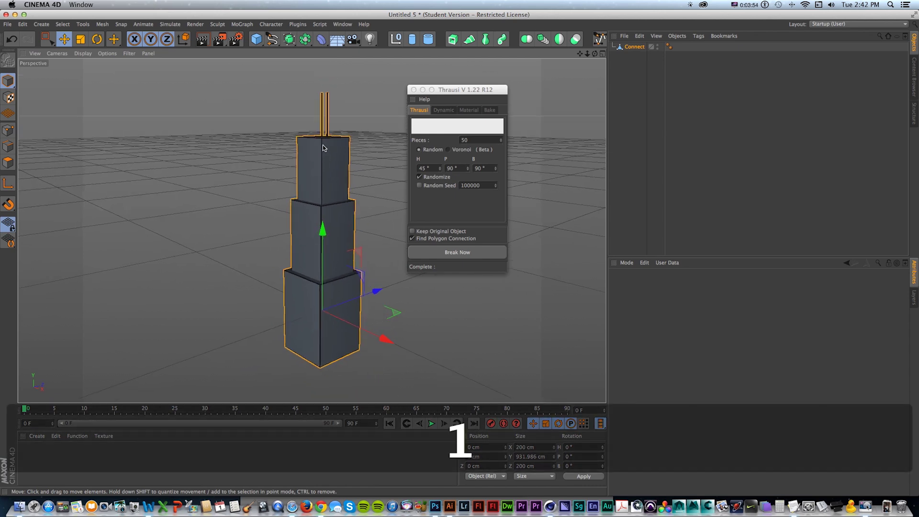
pyautogui.moveTo(445, 90); pyautogui.dragTo(427, 90)
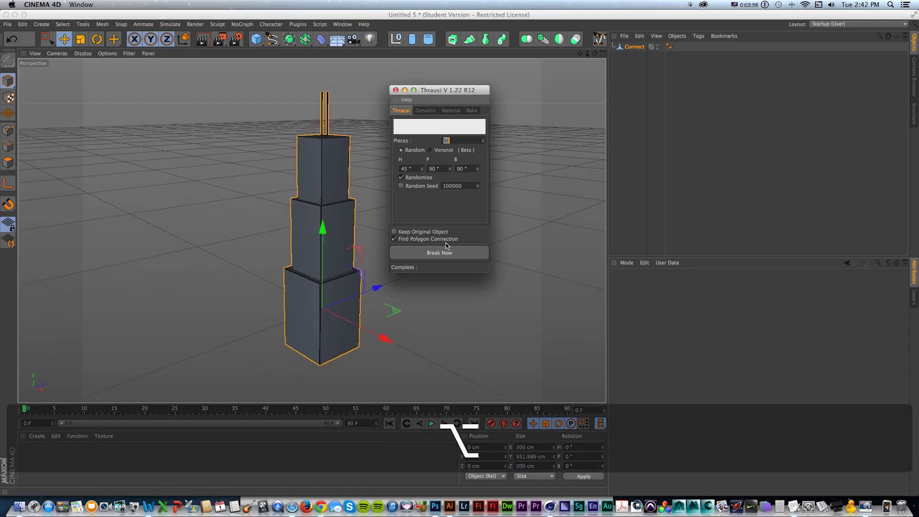
pyautogui.click(458, 253)
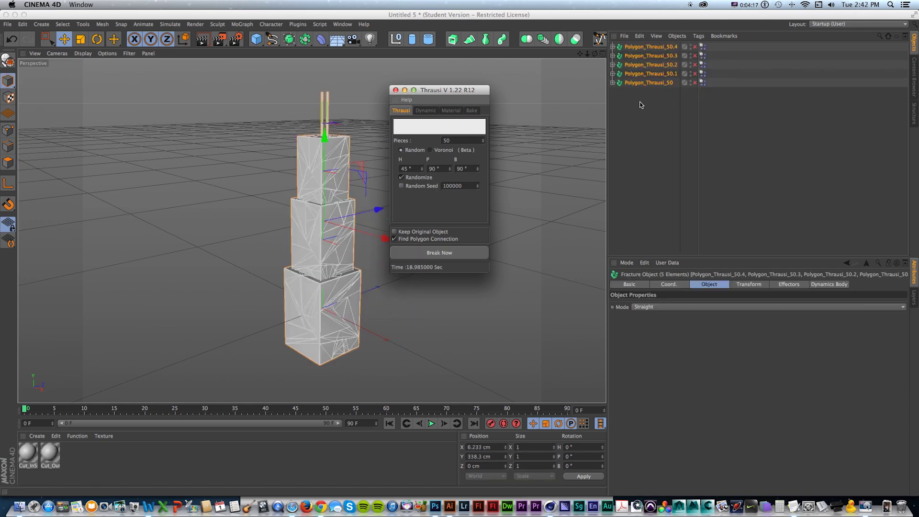
# Expand all five Polygon_Thrausi fracture objects to list the pieces inside them
pyautogui.click(612, 82)
pyautogui.click(613, 74)
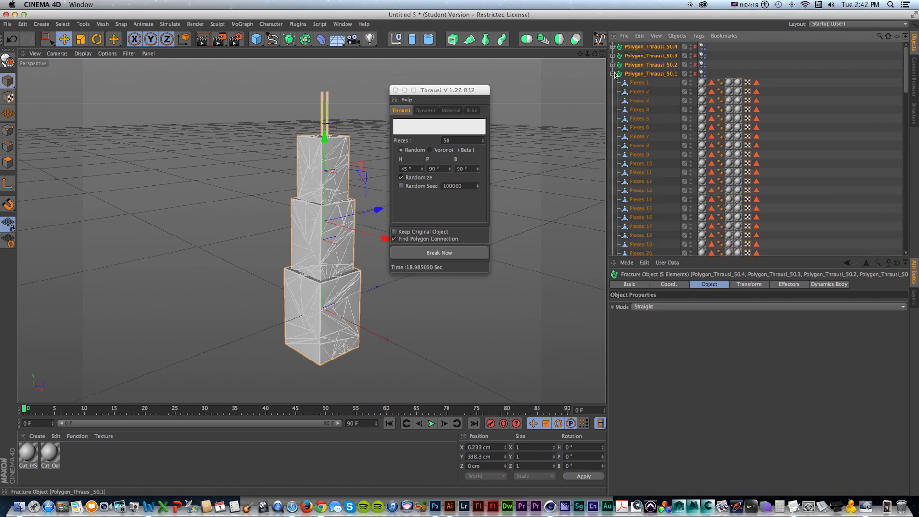
pyautogui.click(612, 65)
pyautogui.click(613, 55)
pyautogui.click(613, 46)
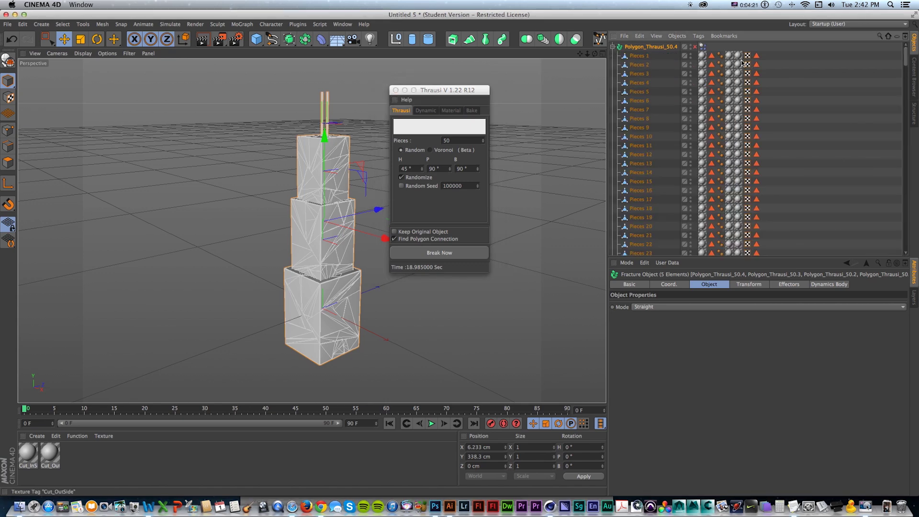
# Enlarge the object list and delete all tags from the fracture objects and their pieces
pyautogui.moveTo(703, 264); pyautogui.dragTo(724, 423)
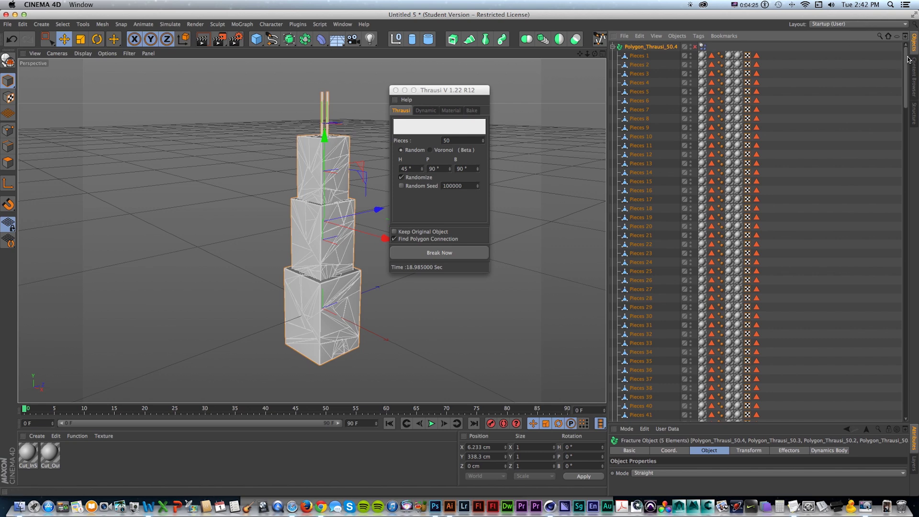
pyautogui.moveTo(907, 59); pyautogui.dragTo(906, 393)
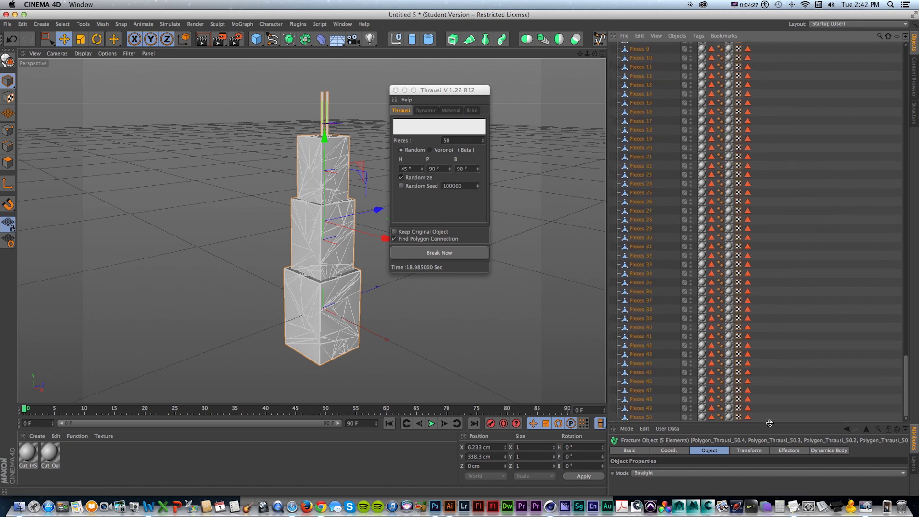
pyautogui.moveTo(770, 423); pyautogui.dragTo(700, 4)
pyautogui.press('Delete')
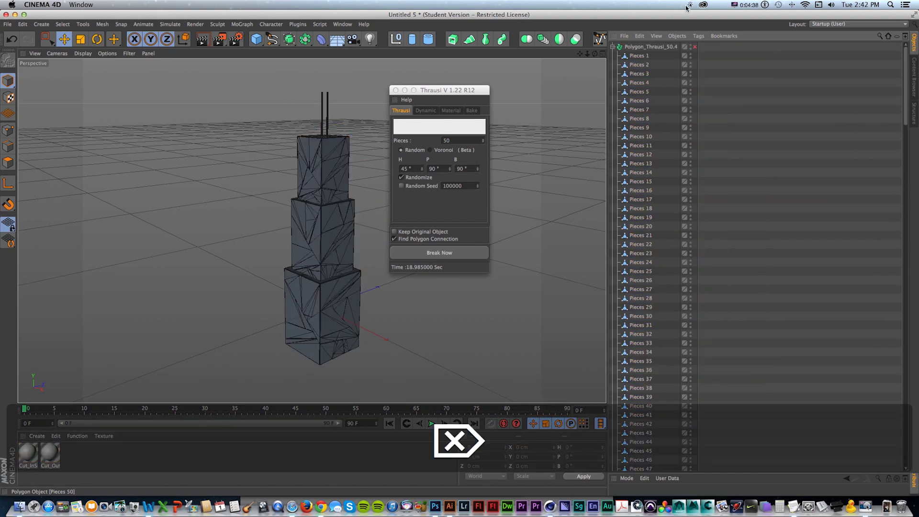
# Select the pieces nested in the fracture objects and move them out to the top level of the hierarchy
pyautogui.click(632, 56)
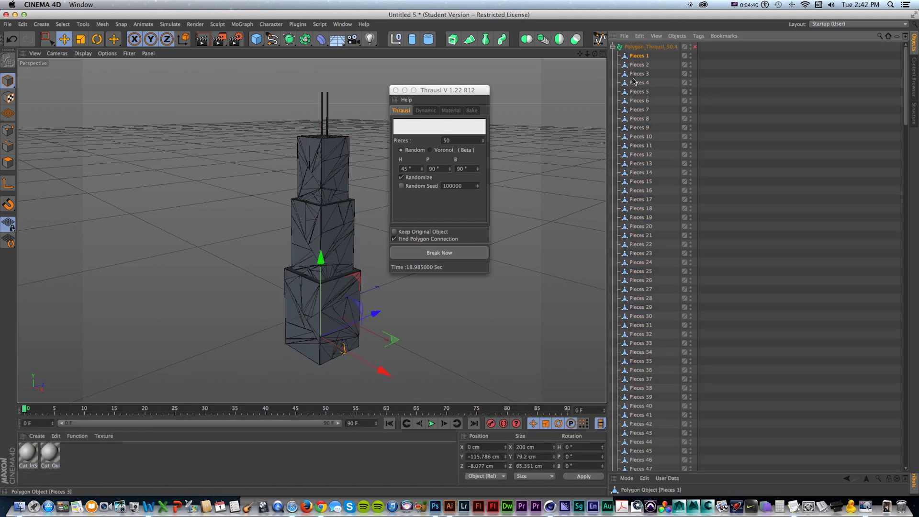
pyautogui.scroll(-8, 636, 167)
pyautogui.keyDown('shift'); pyautogui.click(639, 167); pyautogui.keyUp('shift')
pyautogui.scroll(8, 657, 122)
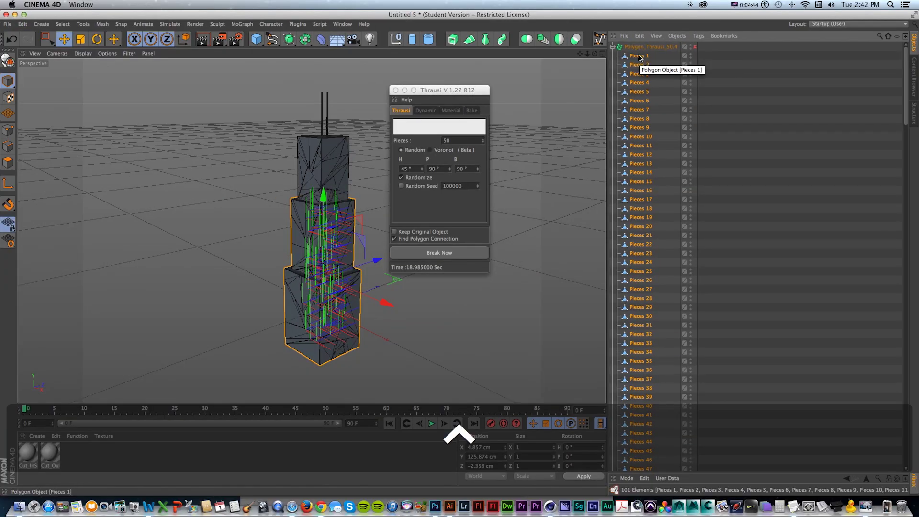
pyautogui.moveTo(639, 57)
pyautogui.mouseDown()
pyautogui.moveTo(647, 46)
pyautogui.moveTo(634, 44)
pyautogui.mouseUp()
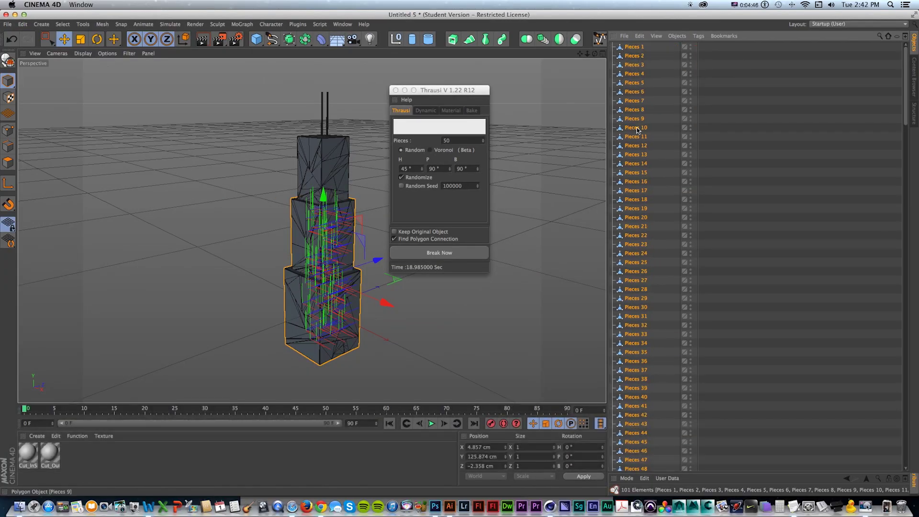
pyautogui.scroll(-15, 637, 131)
pyautogui.scroll(3, 642, 148)
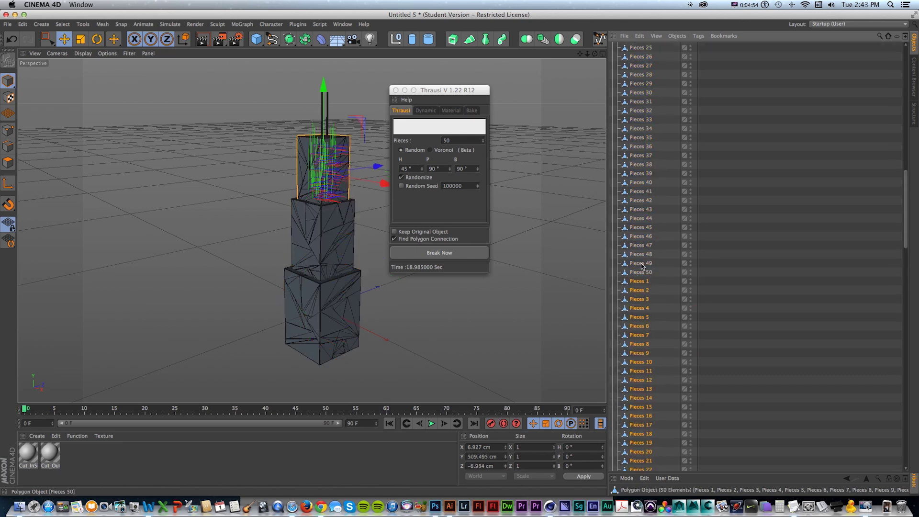
pyautogui.press('super+z')
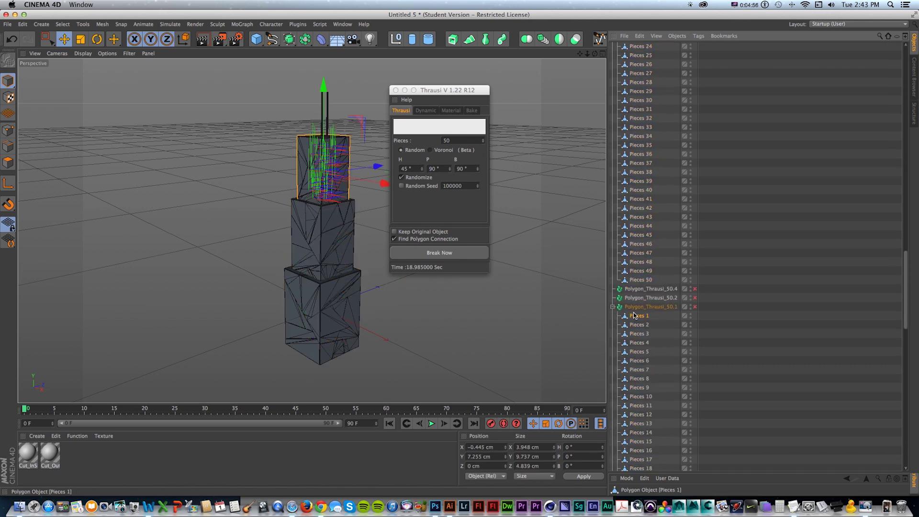
pyautogui.press('super+z')
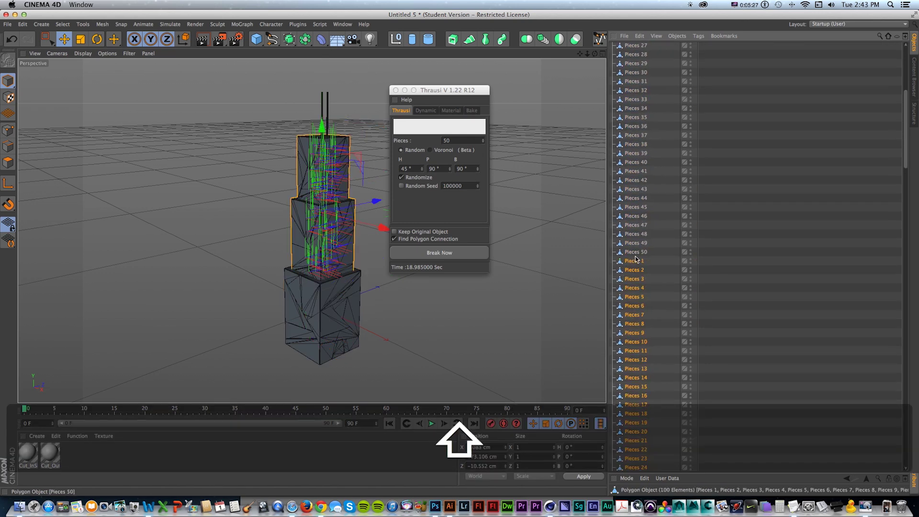
# Delete the four emptied Polygon_Thrausi fracture objects at the end of the object list and close the Thrausi window
pyautogui.scroll(-20, 635, 260)
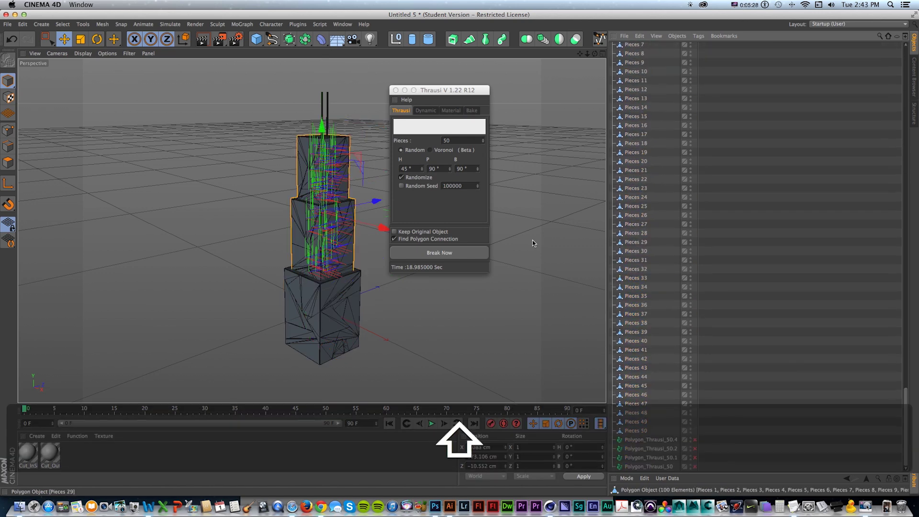
pyautogui.scroll(-3, 558, 330)
pyautogui.click(643, 441)
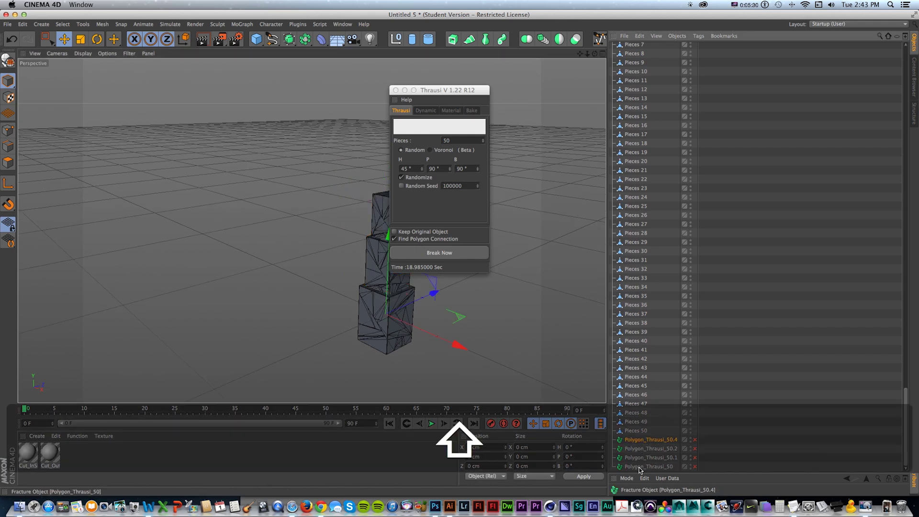
pyautogui.keyDown('shift'); pyautogui.click(641, 467); pyautogui.keyUp('shift')
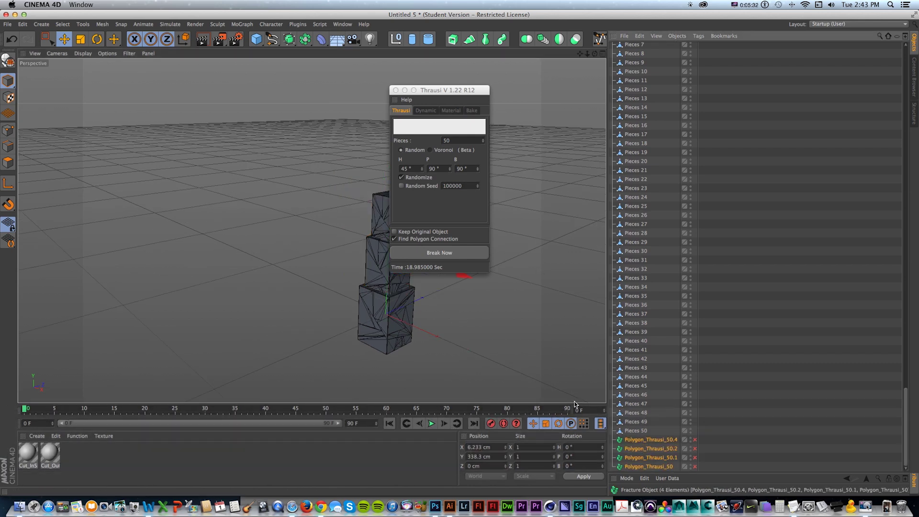
pyautogui.press('BackSpace')
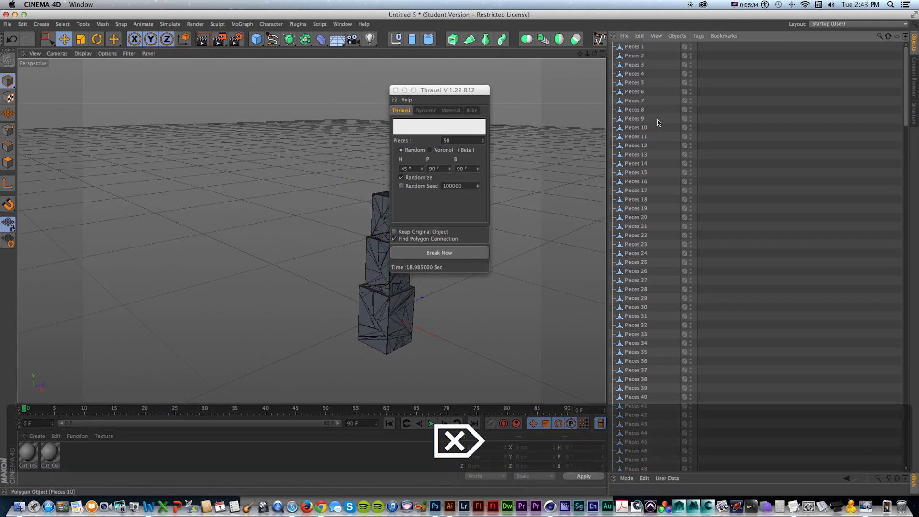
pyautogui.scroll(-20, 658, 122)
pyautogui.click(396, 90)
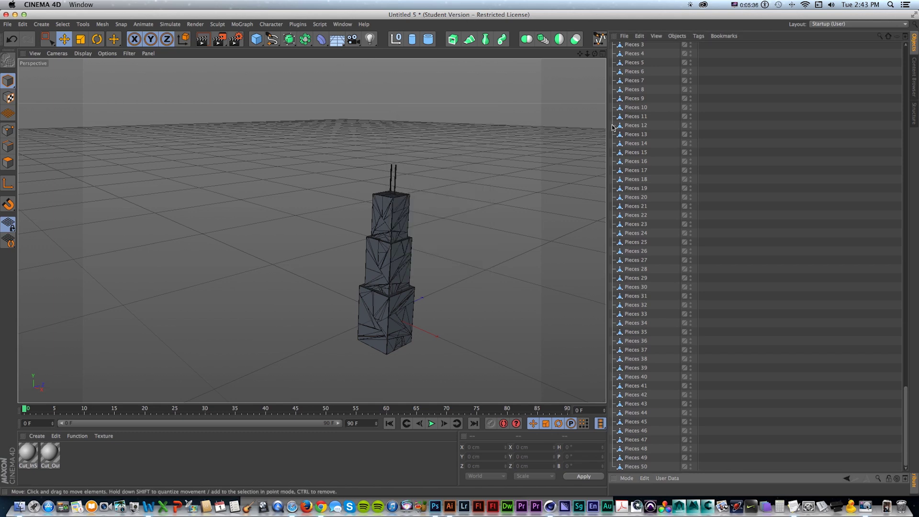
# Select all the pieces in the object list and group them under one Null
pyautogui.click(637, 468)
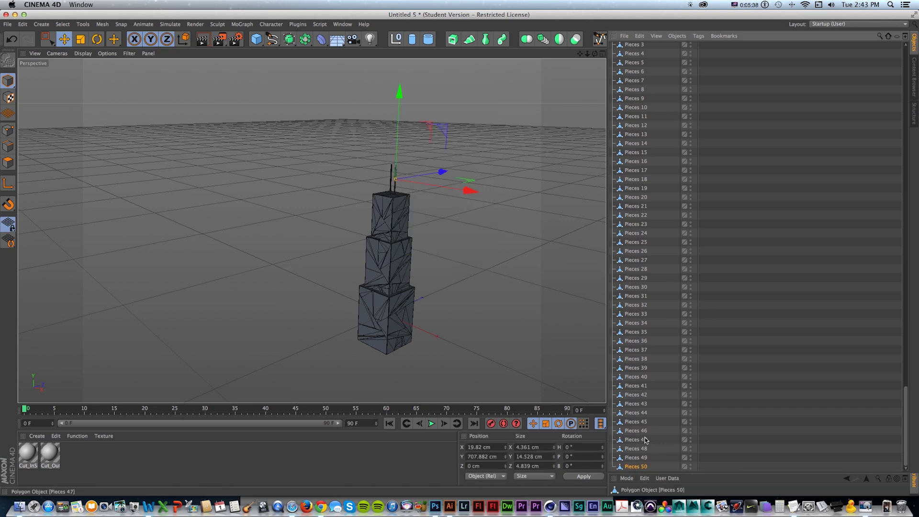
pyautogui.scroll(2, 676, 158)
pyautogui.keyDown('shift'); pyautogui.click(634, 47); pyautogui.keyUp('shift')
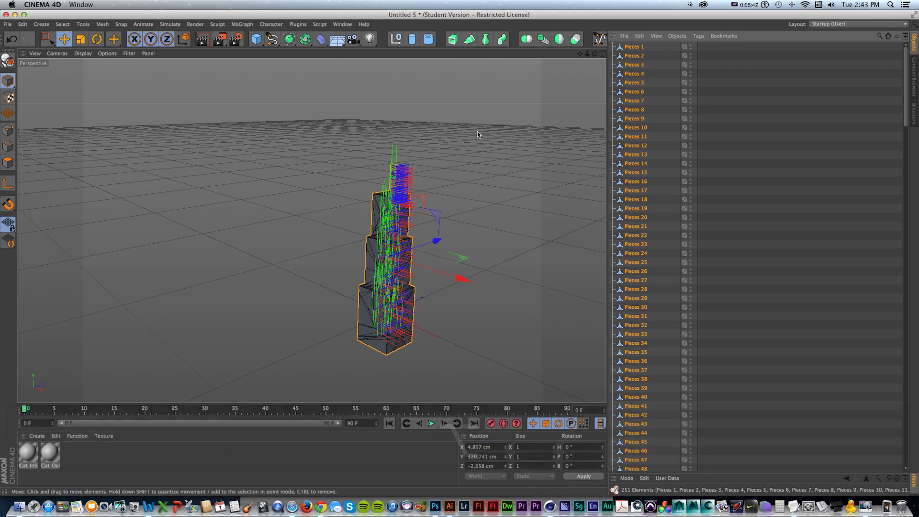
pyautogui.hotkey('alt', 'g')
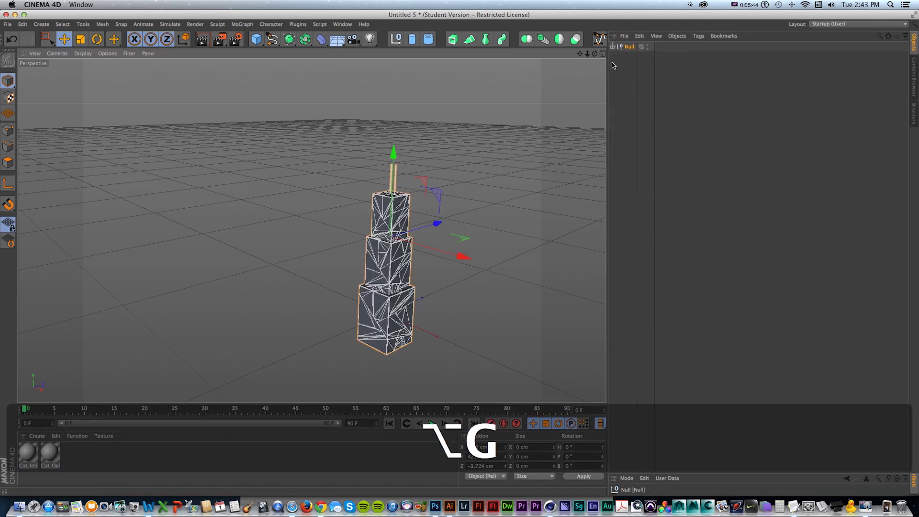
# Render the fractured tower in the viewport from a distance and up close, and examine the seams between the blocks
pyautogui.keyDown('alt'); pyautogui.moveTo(383, 211); pyautogui.dragTo(371, 212); pyautogui.keyUp('alt')
pyautogui.press('super+r')
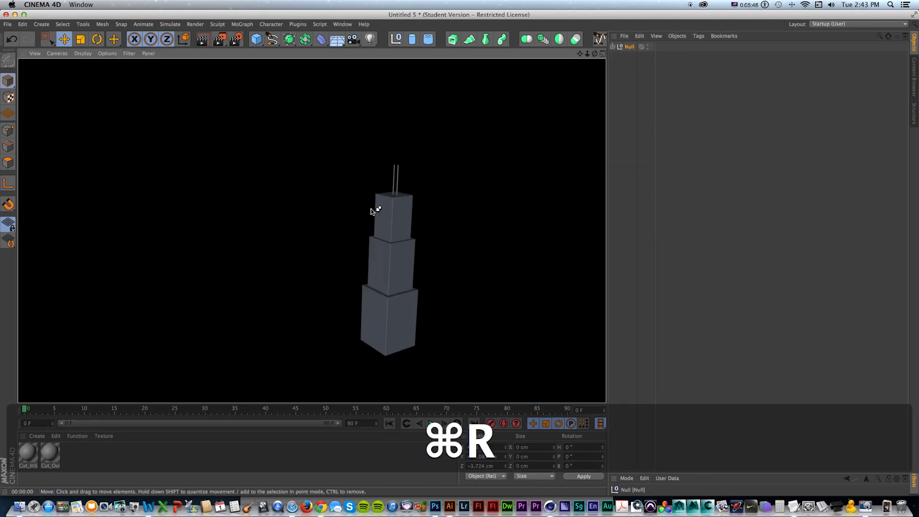
pyautogui.keyDown('alt'); pyautogui.moveTo(411, 250); pyautogui.dragTo(406, 229); pyautogui.keyUp('alt')
pyautogui.press('1')
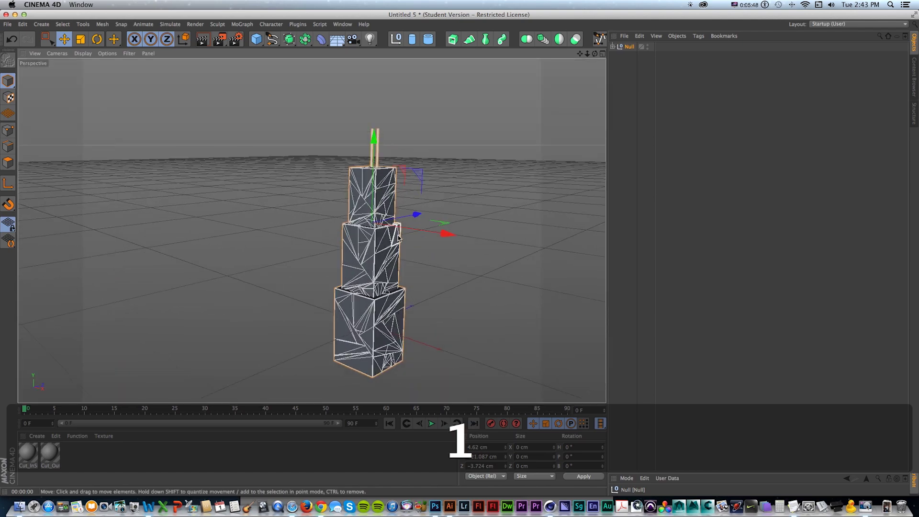
pyautogui.scroll(10, 398, 237)
pyautogui.press('super+r')
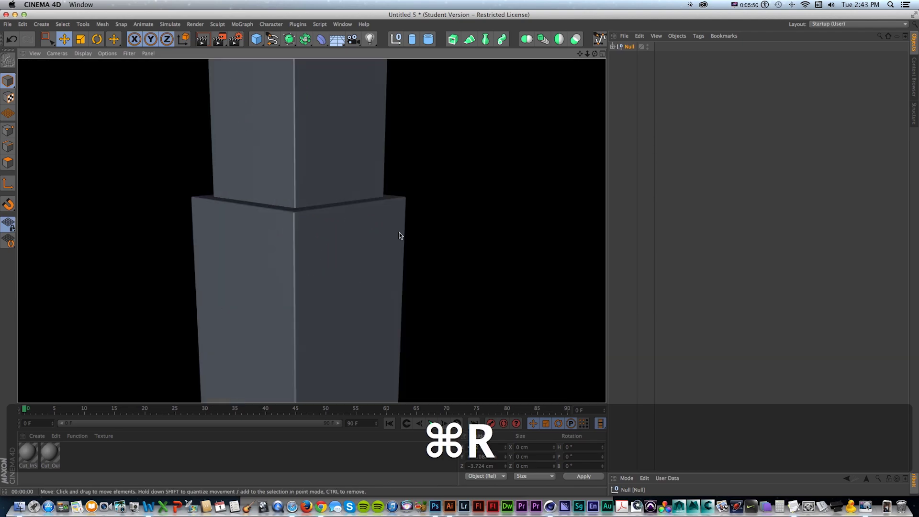
pyautogui.scroll(8, 406, 214)
pyautogui.keyDown('alt'); pyautogui.moveTo(326, 260); pyautogui.dragTo(383, 236); pyautogui.keyUp('alt')
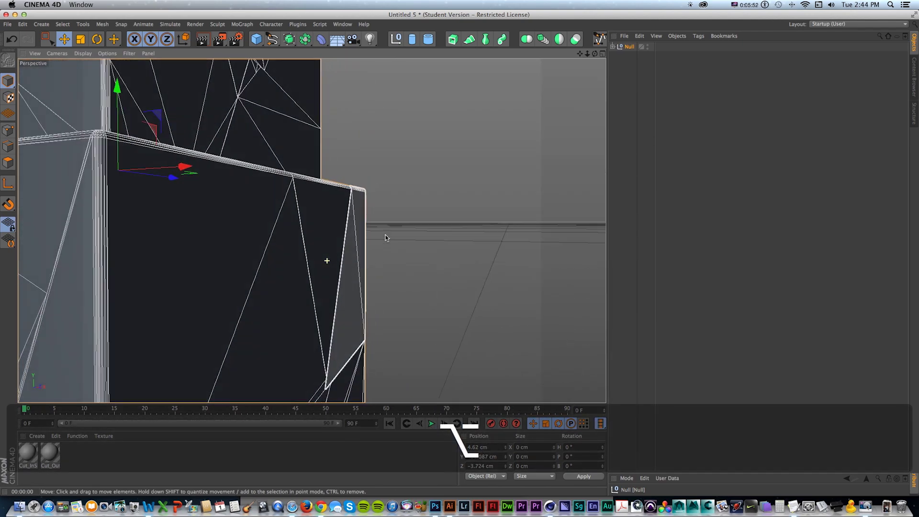
# Move the fractured tower's Null up along Y to about 585 cm so its base rests on the ground level
pyautogui.press('super+r')
pyautogui.scroll(-10, 375, 240)
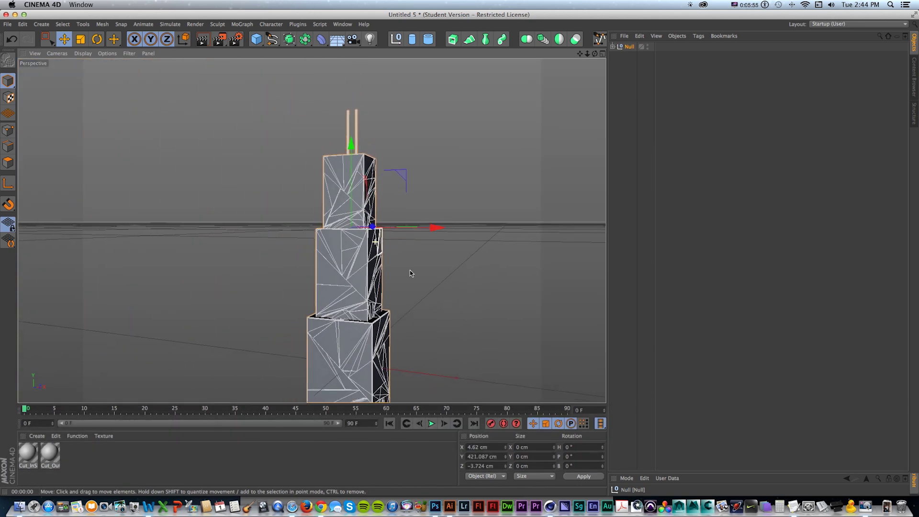
pyautogui.keyDown('alt'); pyautogui.moveTo(409, 273); pyautogui.dragTo(311, 209); pyautogui.keyUp('alt')
pyautogui.scroll(-3, 361, 257)
pyautogui.press('1')
pyautogui.click(296, 409)
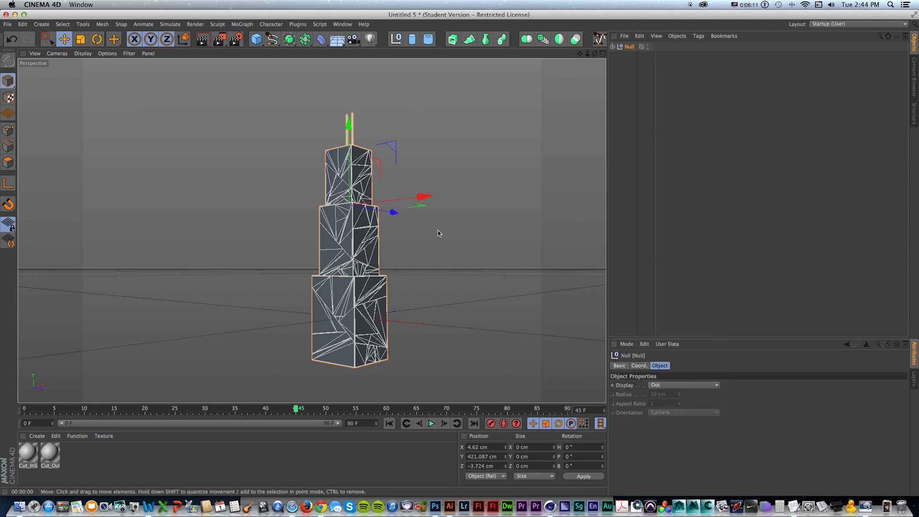
pyautogui.click(603, 53)
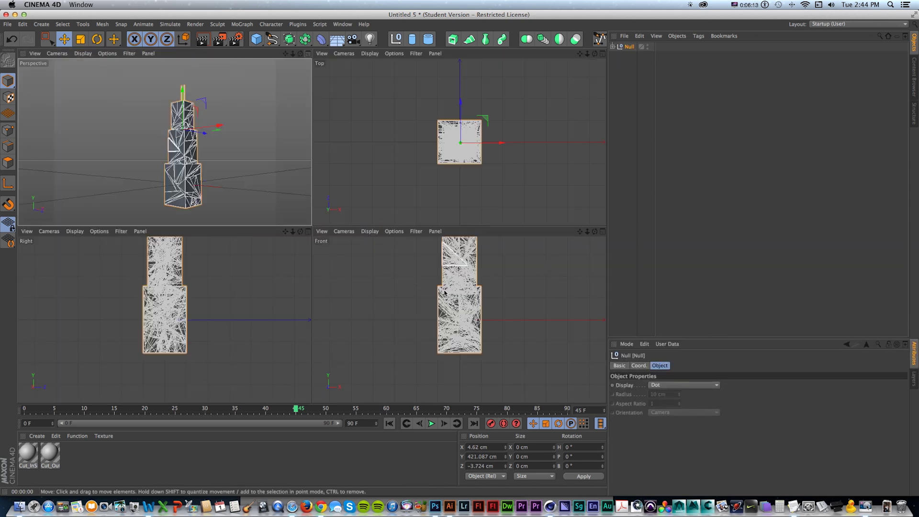
pyautogui.scroll(-2, 493, 300)
pyautogui.press('1')
pyautogui.moveTo(500, 274); pyautogui.dragTo(489, 320)
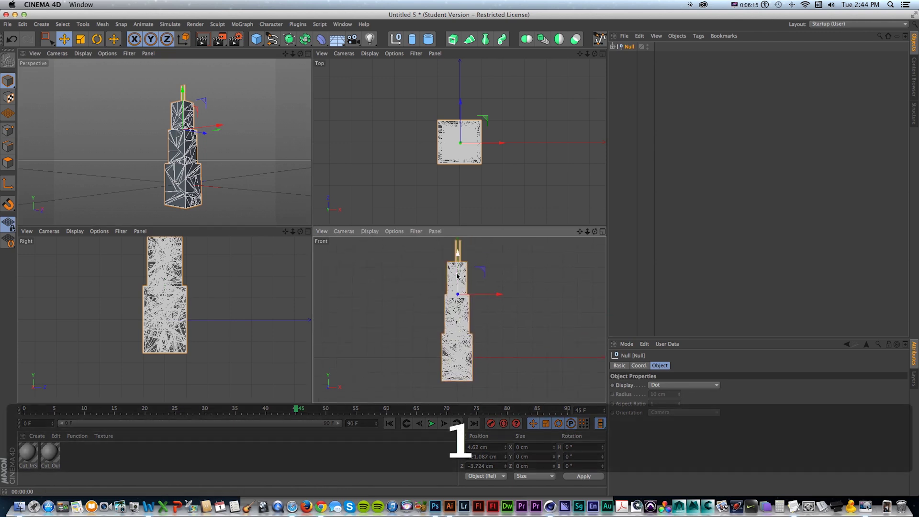
pyautogui.moveTo(461, 276); pyautogui.dragTo(462, 251)
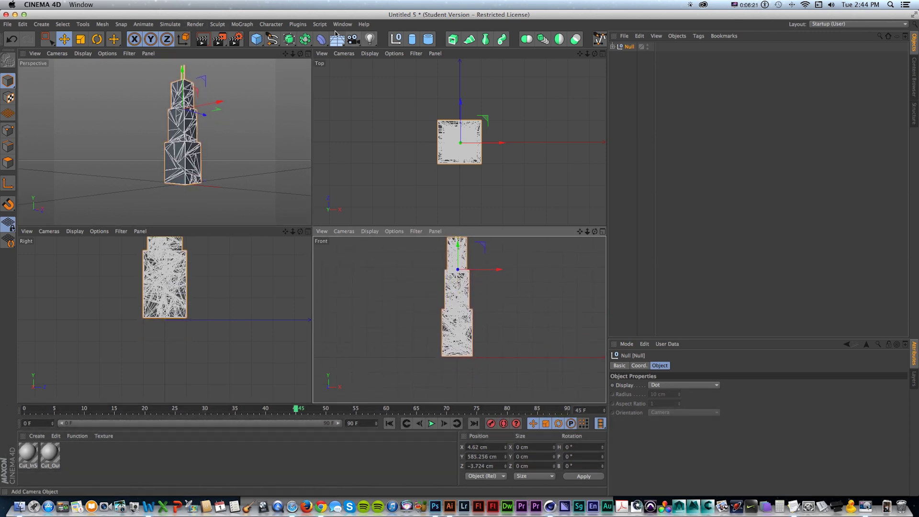
# Add a Plane as the ground and set its width and height to 5000 cm
pyautogui.click(263, 38)
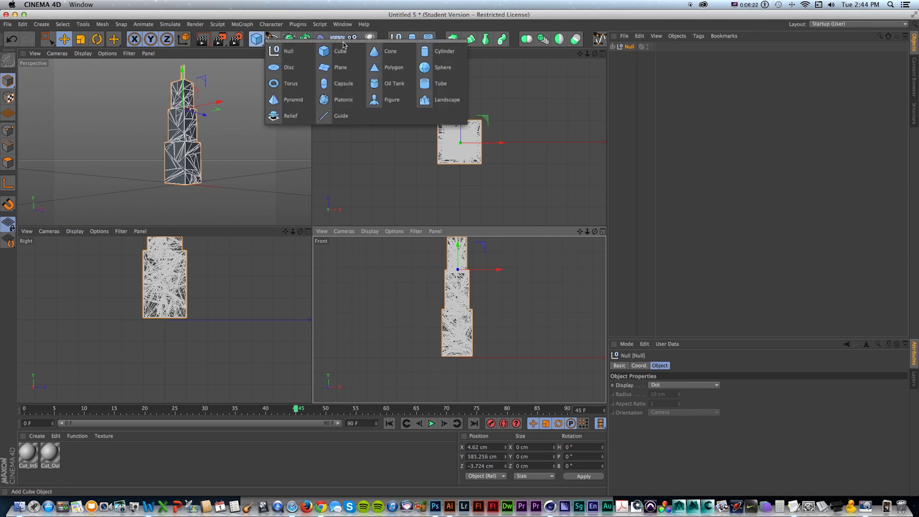
pyautogui.click(346, 67)
pyautogui.click(680, 386)
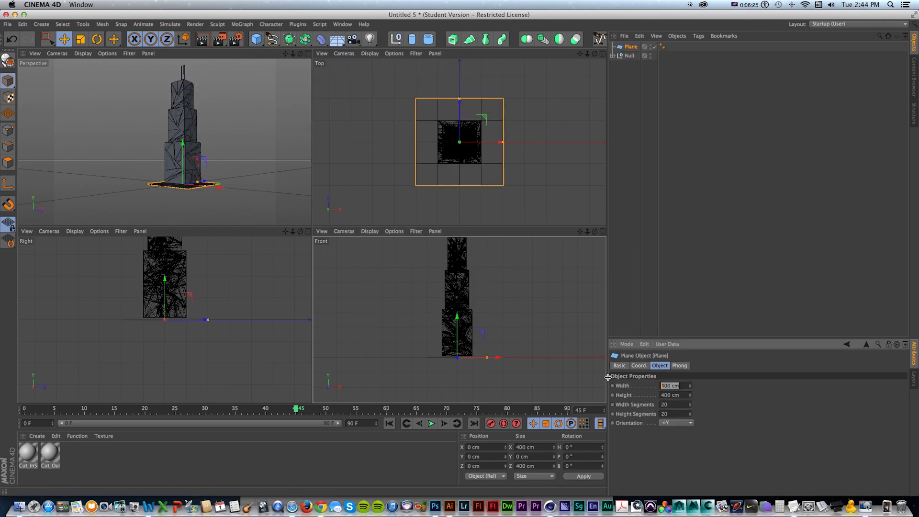
pyautogui.write('5000')
pyautogui.press('Tab')
pyautogui.write('5000')
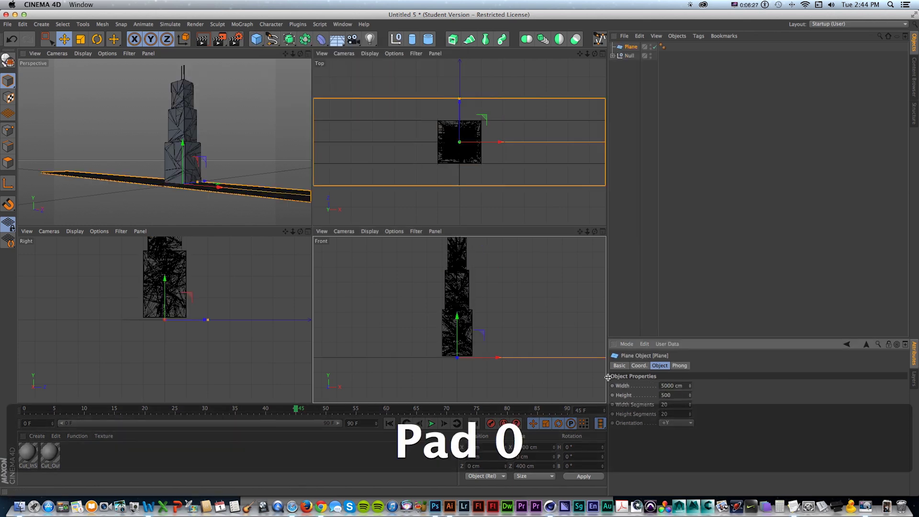
pyautogui.press('Return')
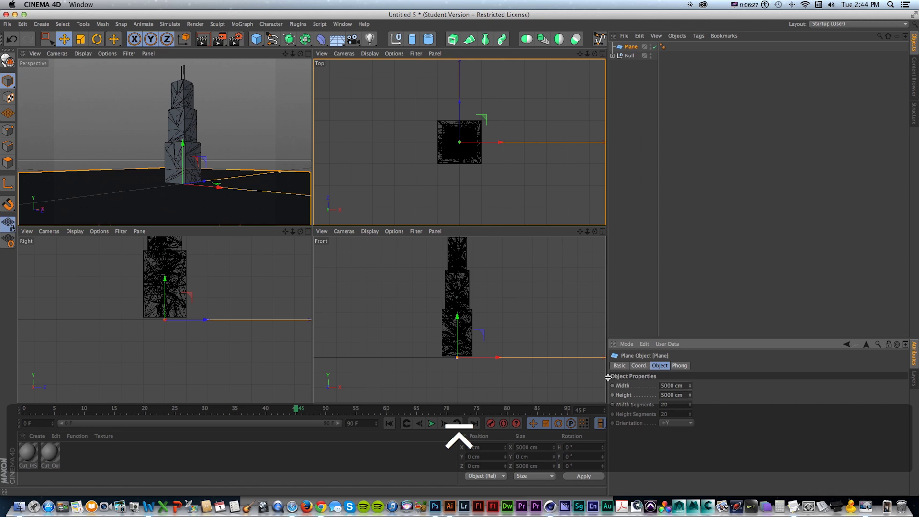
# Lower the tower's Null slightly to a Y position of about 582 cm and rename it building
pyautogui.click(630, 56)
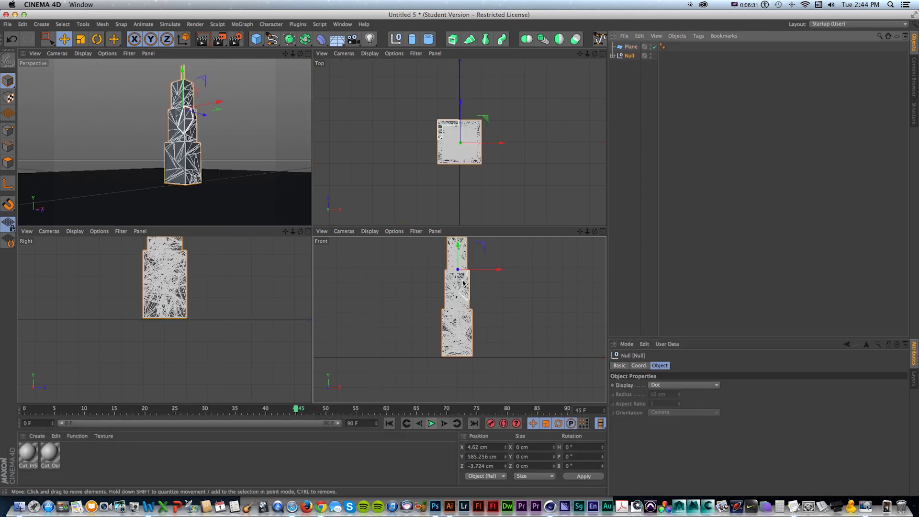
pyautogui.moveTo(459, 260); pyautogui.dragTo(459, 261)
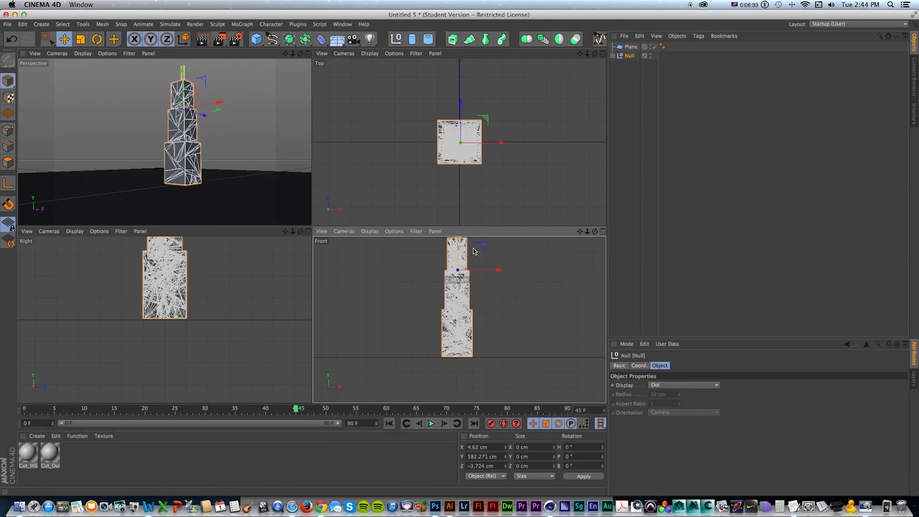
pyautogui.doubleClick(630, 56)
pyautogui.write('building')
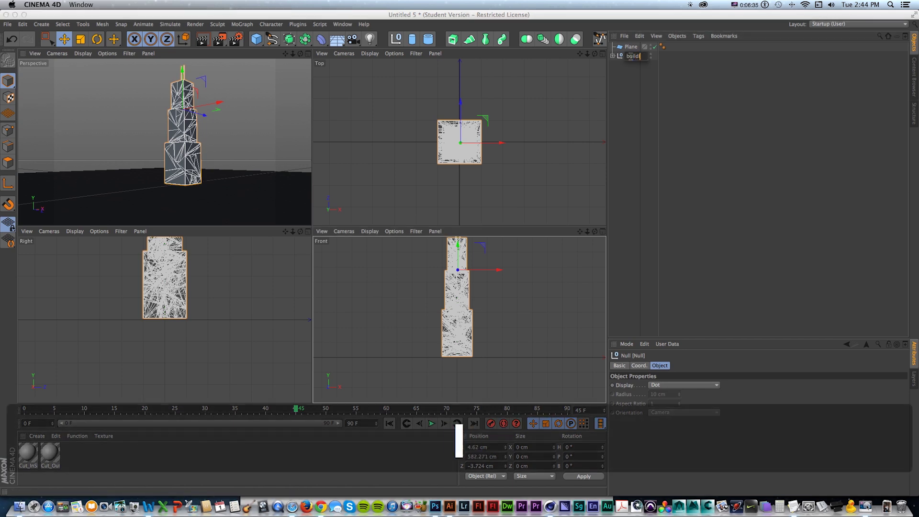
pyautogui.press('Return')
# Return to the single perspective view and apply a Rigid Body simulation tag to the building Null
pyautogui.click(313, 59)
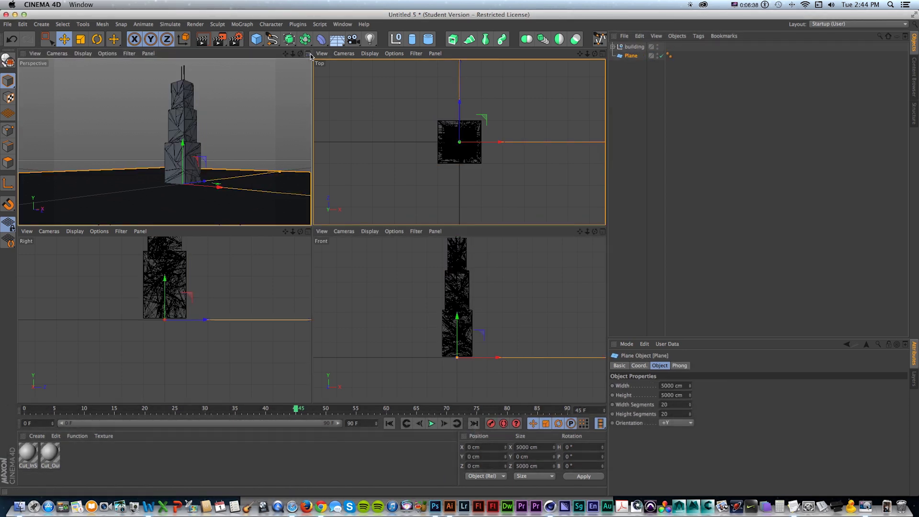
pyautogui.click(307, 53)
pyautogui.moveTo(373, 221); pyautogui.dragTo(380, 243)
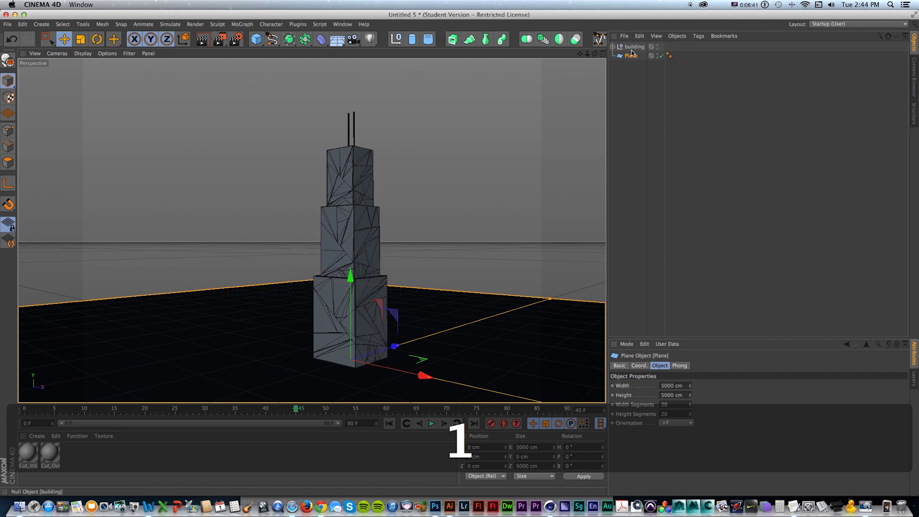
pyautogui.click(633, 47)
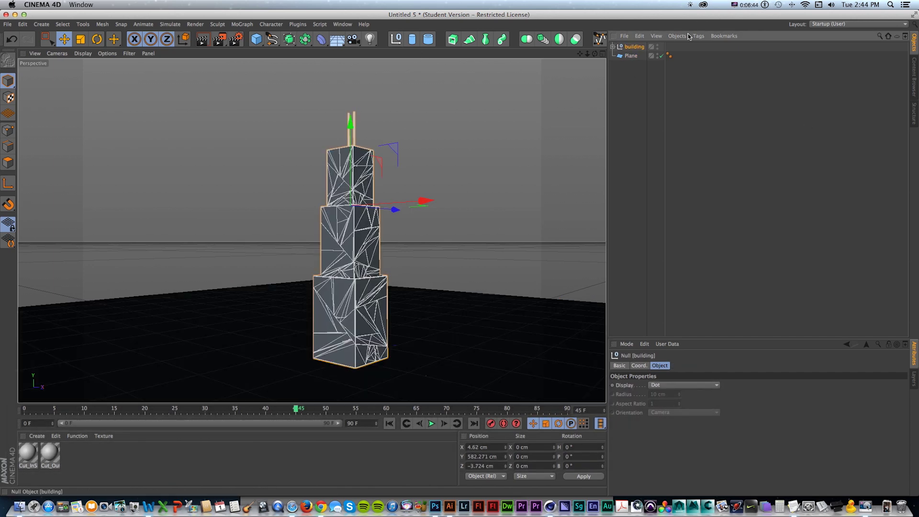
pyautogui.rightClick(628, 52)
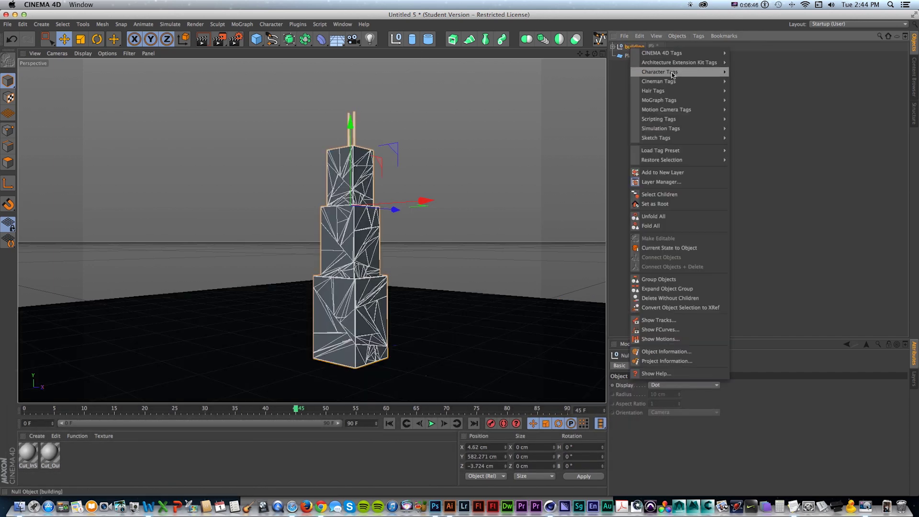
pyautogui.moveTo(671, 129)
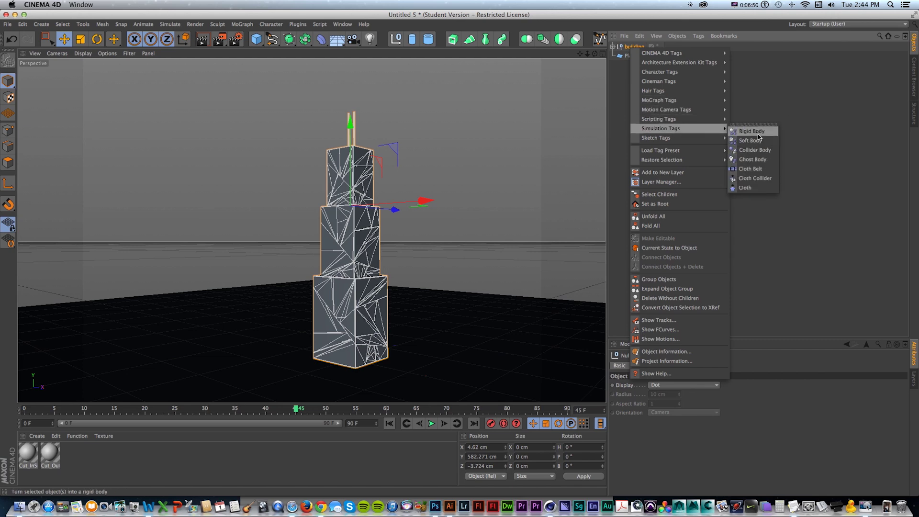
pyautogui.click(752, 131)
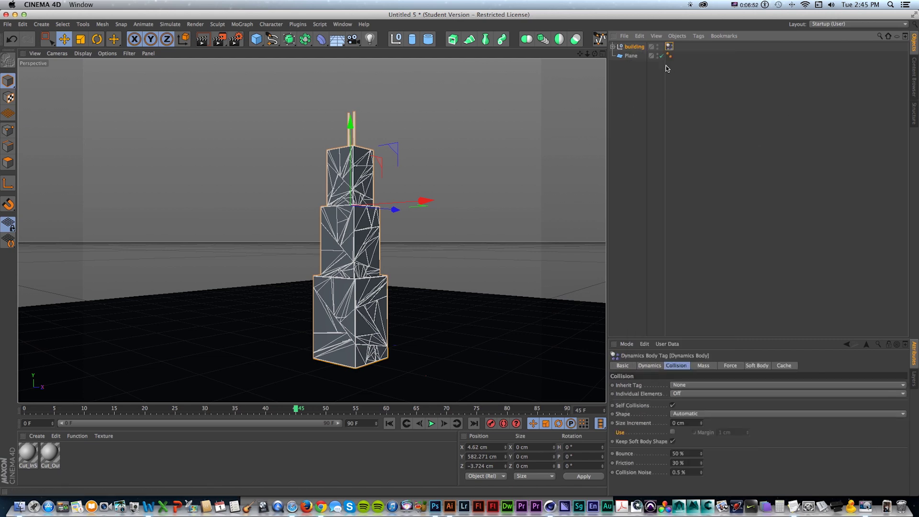
# Apply a Collider Body simulation tag to the ground Plane
pyautogui.rightClick(627, 59)
pyautogui.moveTo(653, 64)
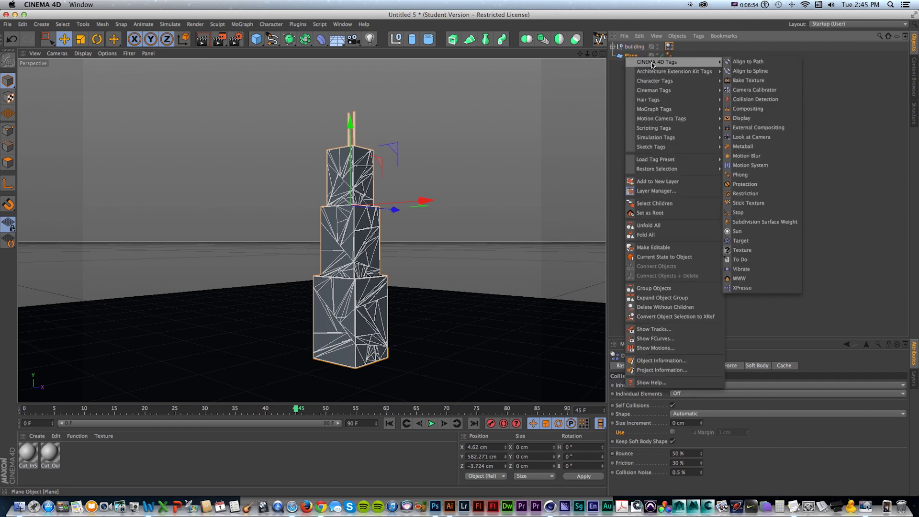
pyautogui.moveTo(675, 137)
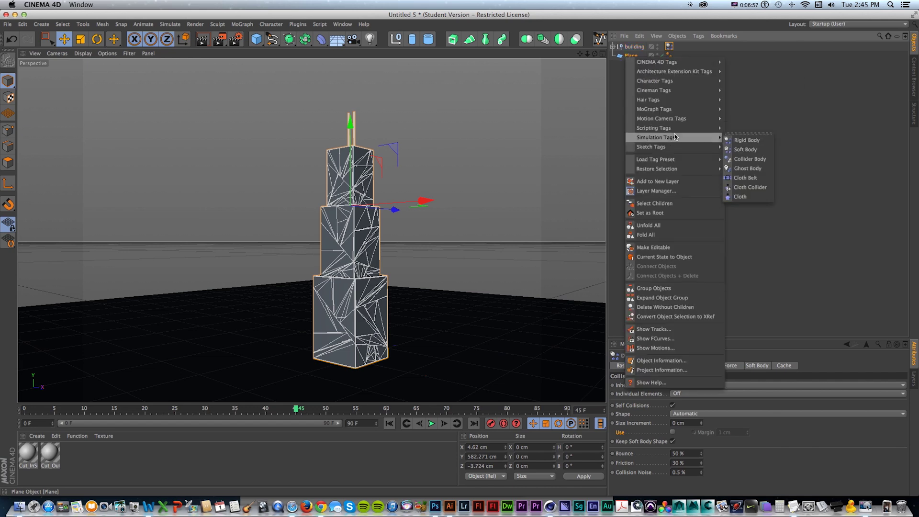
pyautogui.click(739, 159)
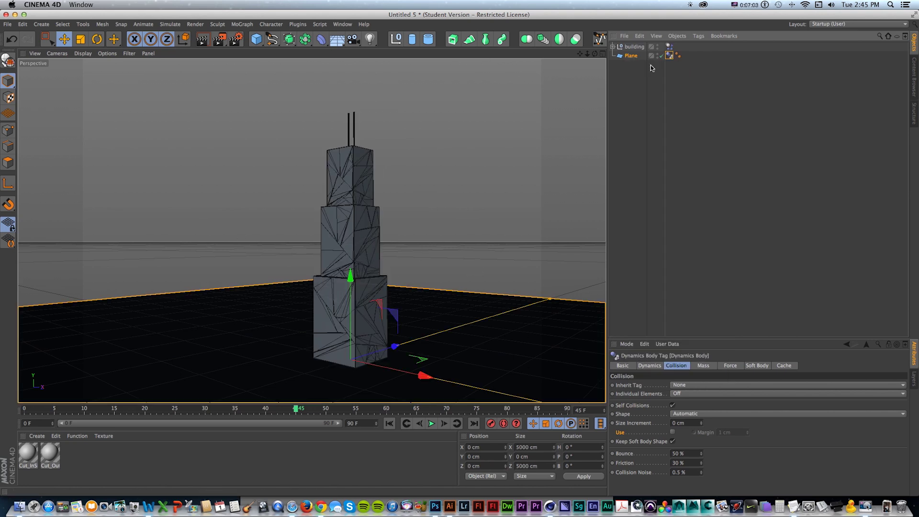
# Play the dynamics simulation from the first frame, stop it and return to the start to check how the building falls
pyautogui.click(632, 47)
pyautogui.hotkey('shift', 'f')
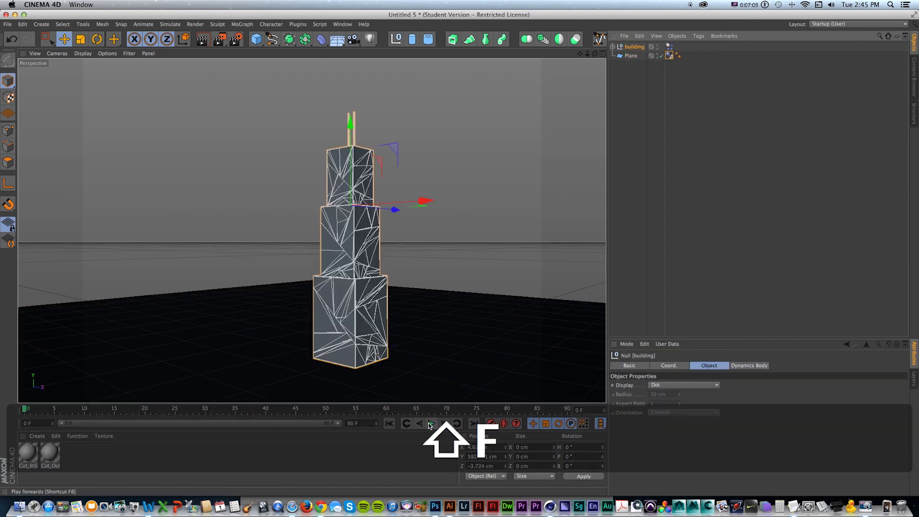
pyautogui.click(430, 424)
pyautogui.click(430, 423)
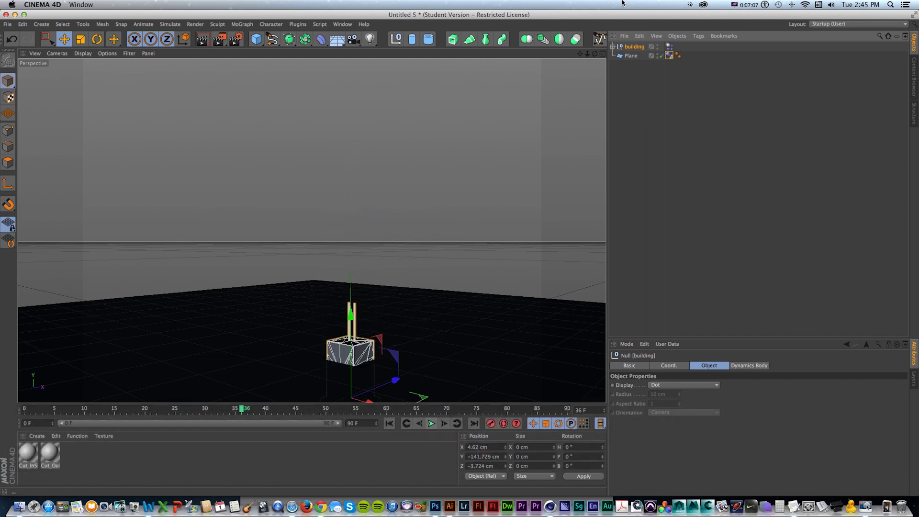
pyautogui.hotkey('shift', 'f')
# In the building's dynamics tag, set Inherit Tag to Apply Tag to Children and Individual Elements to All
pyautogui.click(670, 47)
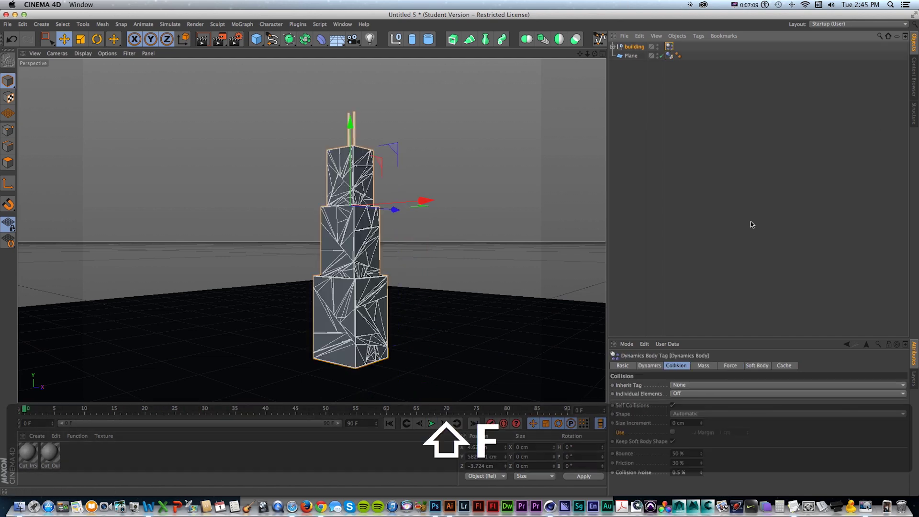
pyautogui.moveTo(720, 338); pyautogui.dragTo(720, 203)
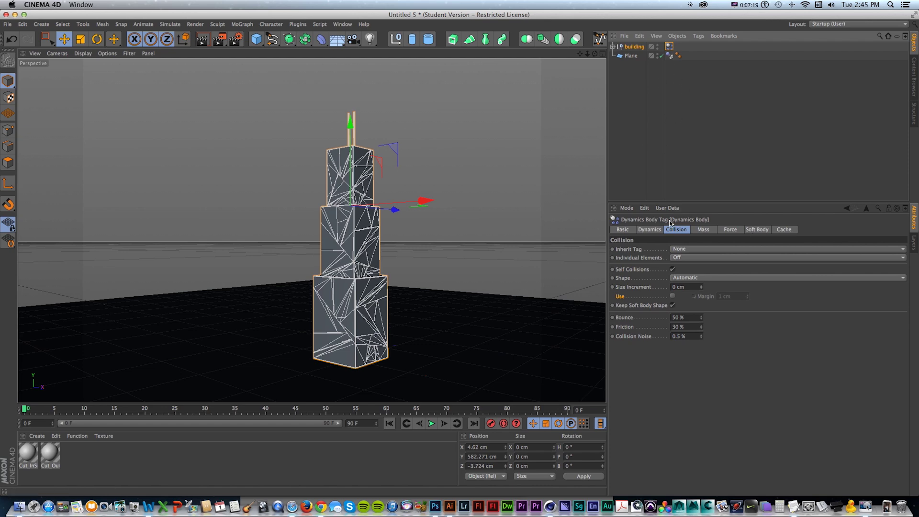
pyautogui.click(688, 249)
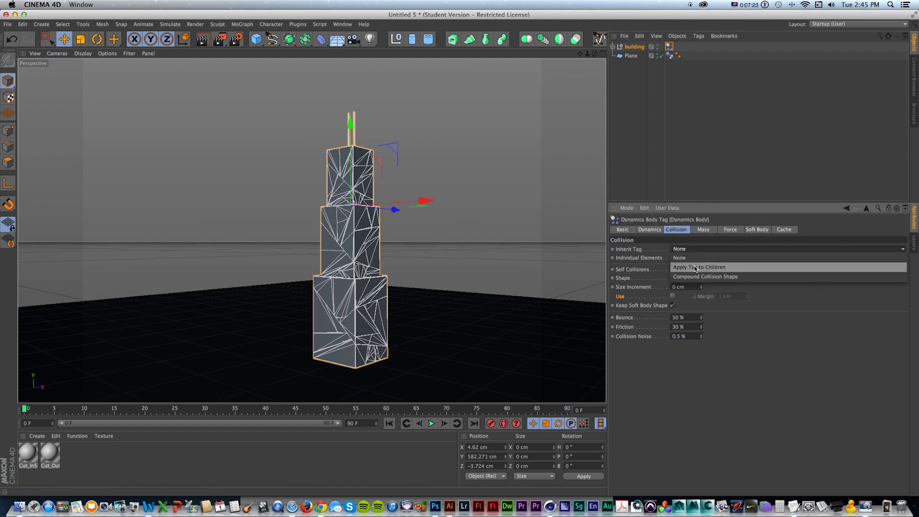
pyautogui.click(695, 268)
pyautogui.click(691, 259)
pyautogui.click(688, 295)
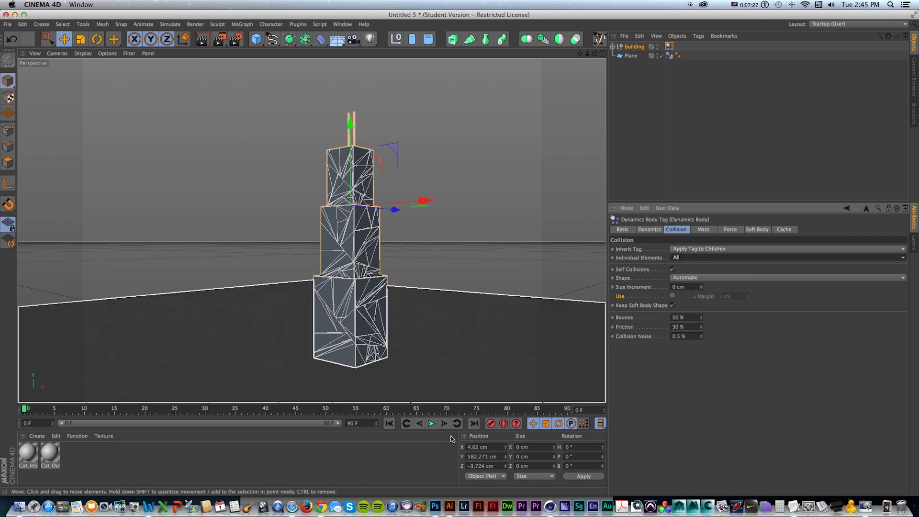
# Play the collapse simulation, return to frame 0 and render the intact building in the viewport
pyautogui.click(433, 424)
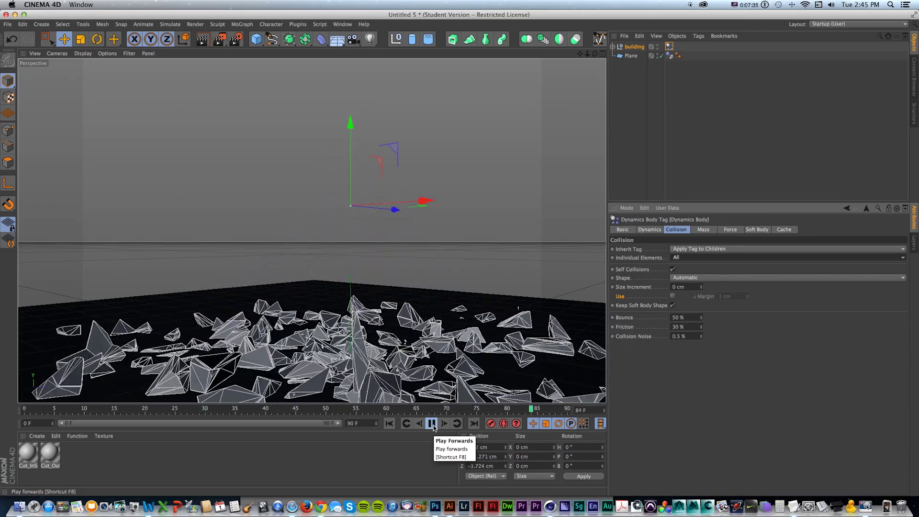
pyautogui.click(433, 424)
pyautogui.moveTo(58, 413); pyautogui.dragTo(10, 410)
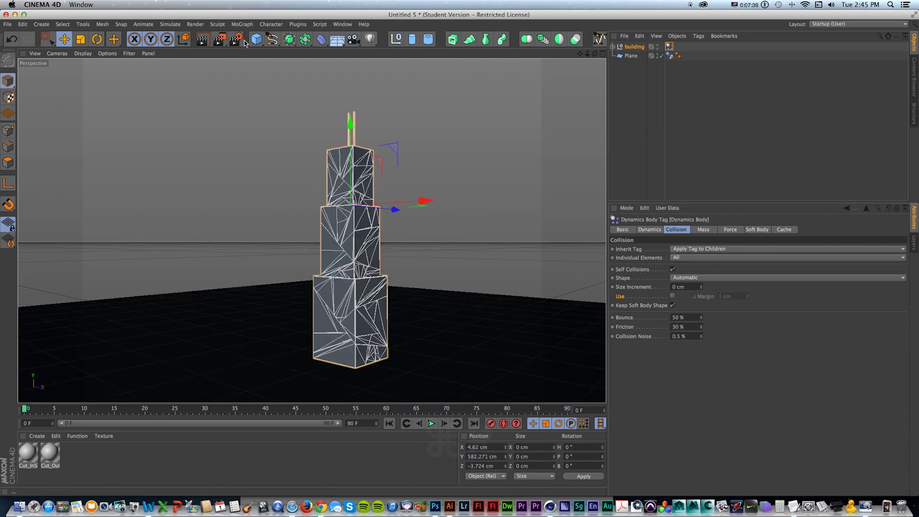
pyautogui.press('super+r')
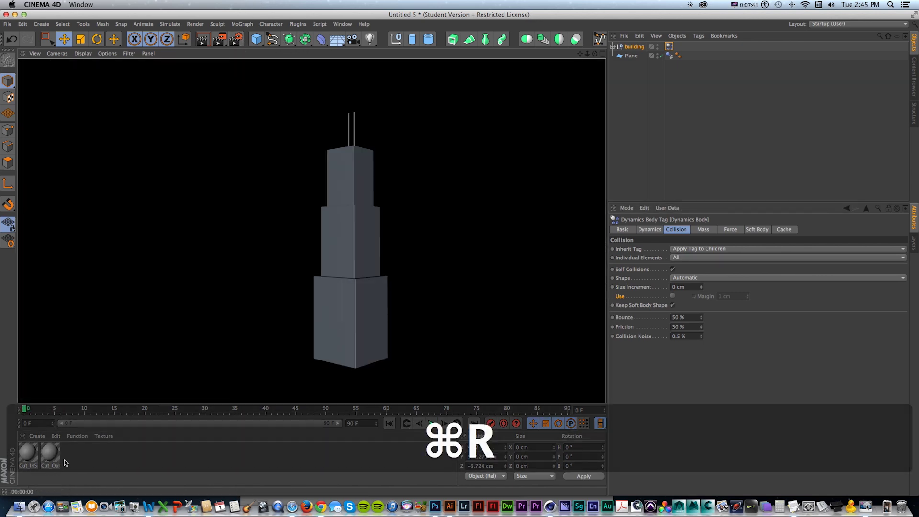
# Create a new material and set its colour to dark grey, RGB 47, 47, 47
pyautogui.click(82, 461)
pyautogui.doubleClick(63, 458)
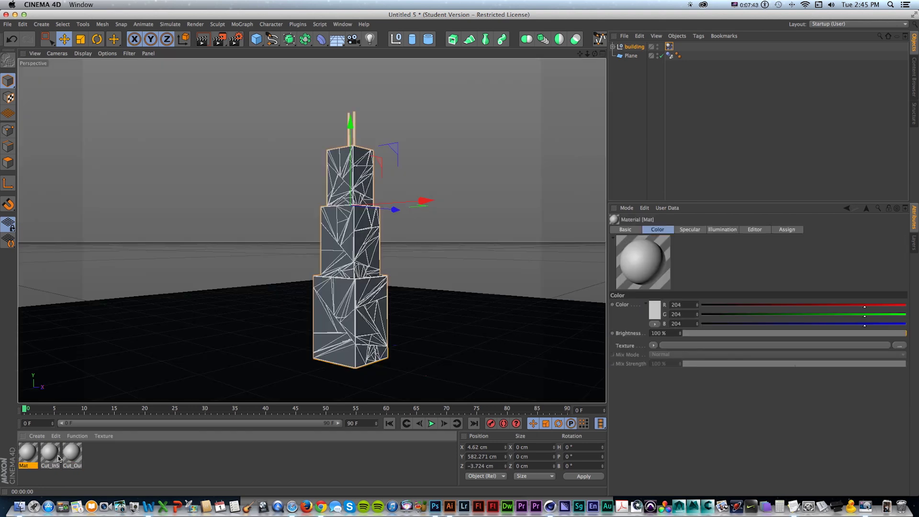
pyautogui.doubleClick(26, 455)
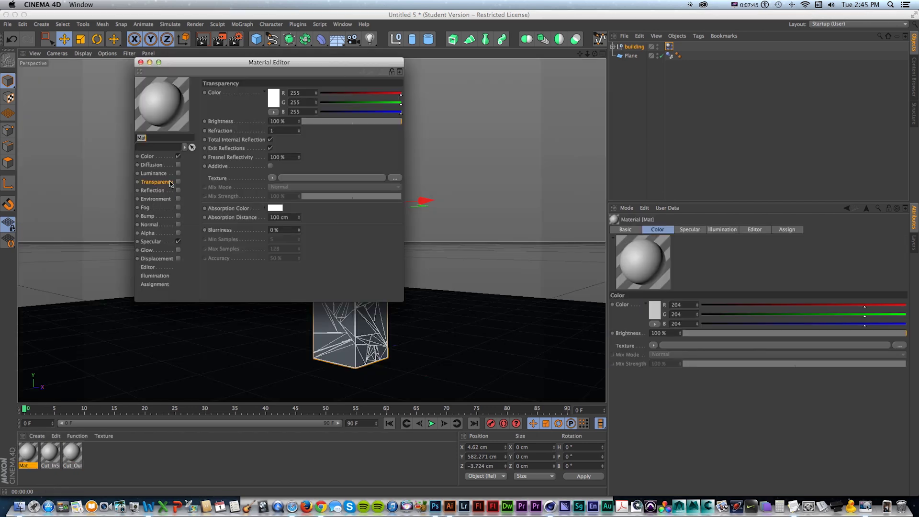
pyautogui.click(153, 158)
pyautogui.click(272, 98)
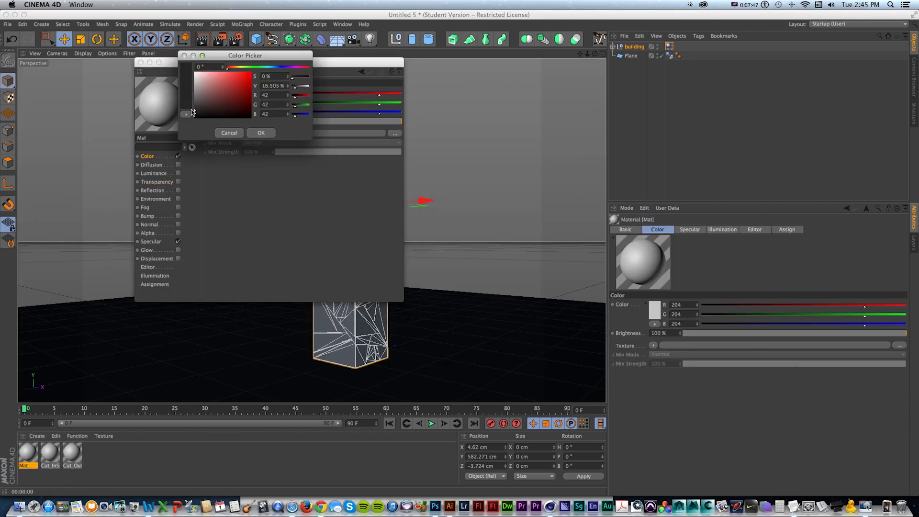
pyautogui.click(260, 133)
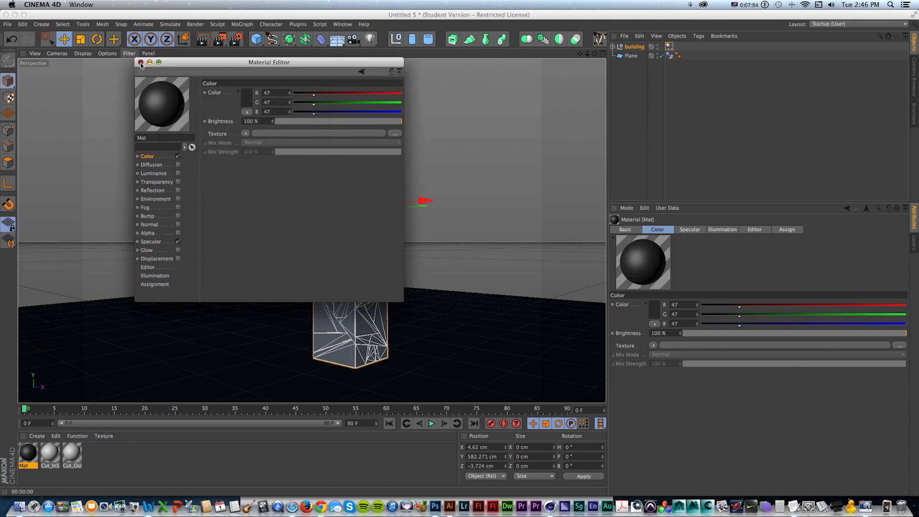
pyautogui.click(141, 63)
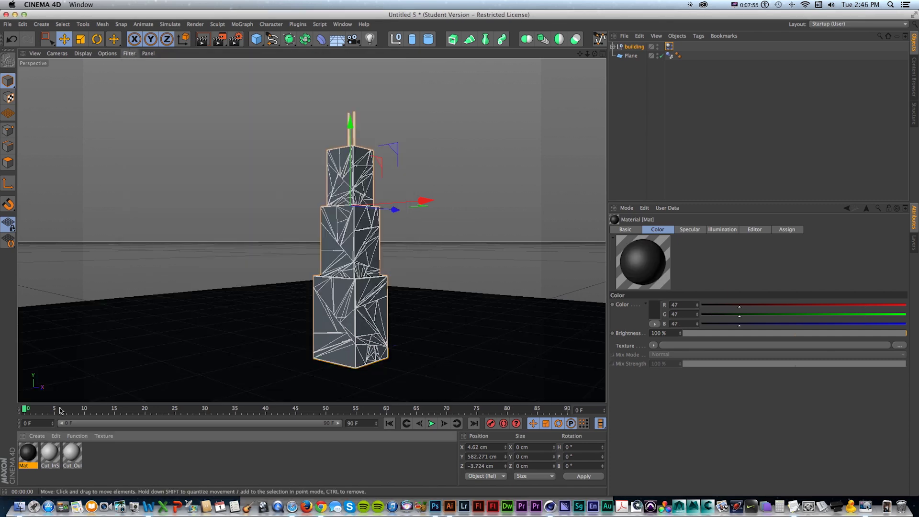
# Apply the dark grey material to the building
pyautogui.moveTo(640, 50); pyautogui.dragTo(640, 50)
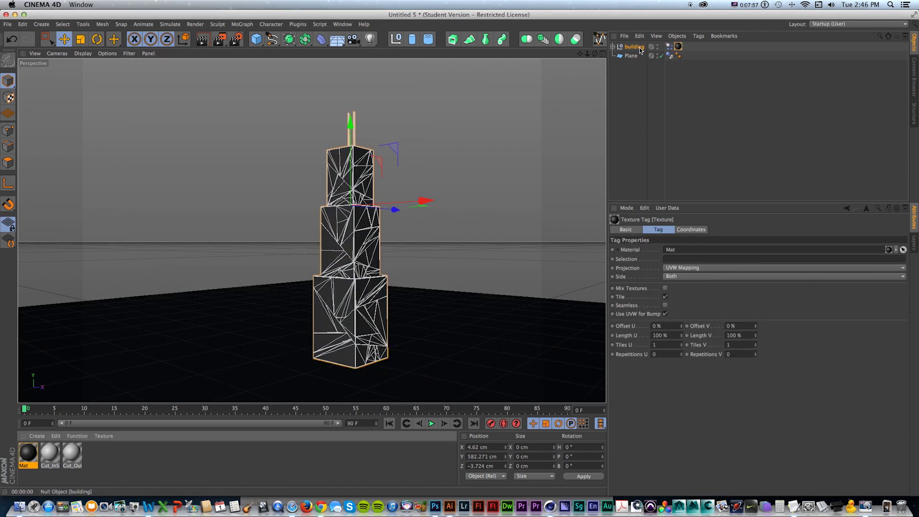
# In the render settings, switch the renderer to Physical and add the Ambient Occlusion effect
pyautogui.click(236, 39)
pyautogui.moveTo(648, 199); pyautogui.dragTo(257, 98)
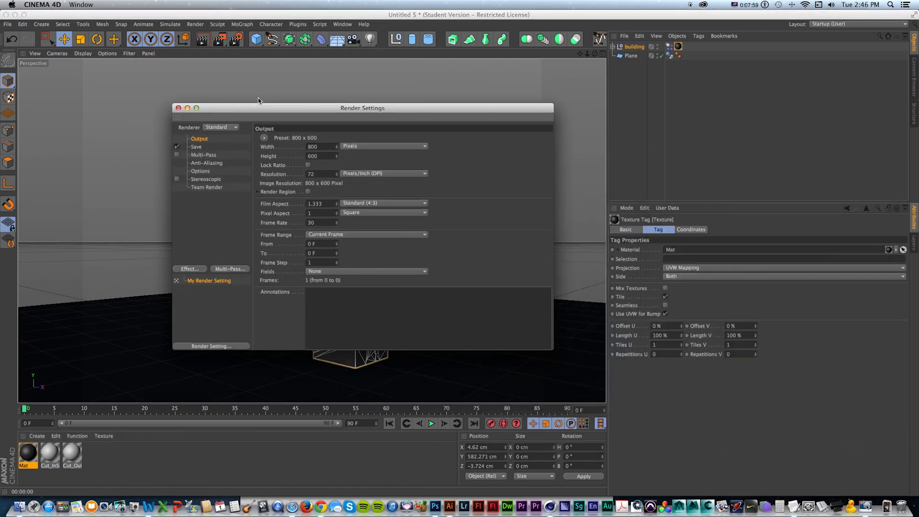
pyautogui.click(224, 127)
pyautogui.click(186, 270)
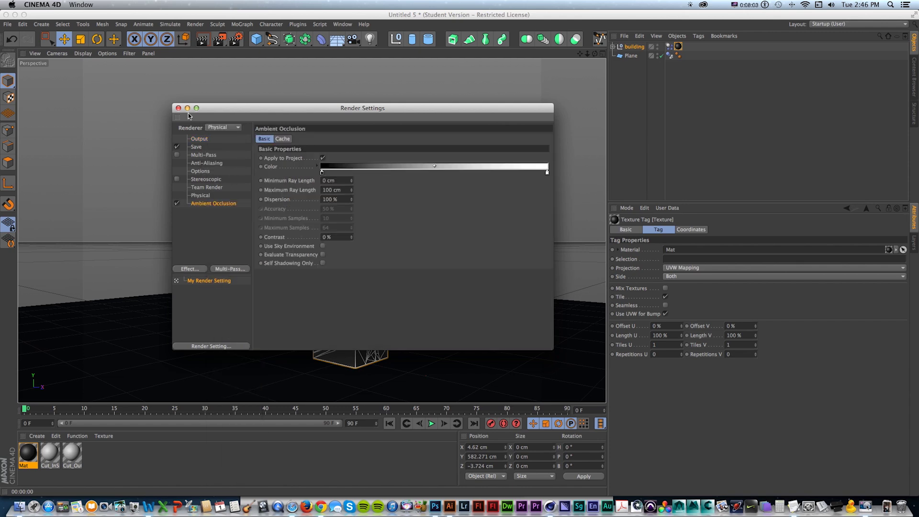
# Delete the two leftover cut materials, inside and outside, so only the dark grey one is kept
pyautogui.press('Delete')
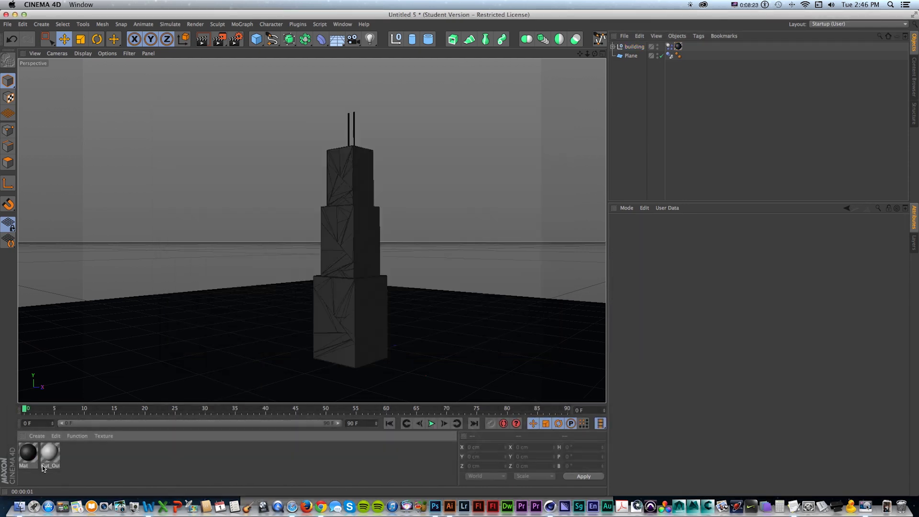
pyautogui.click(51, 455)
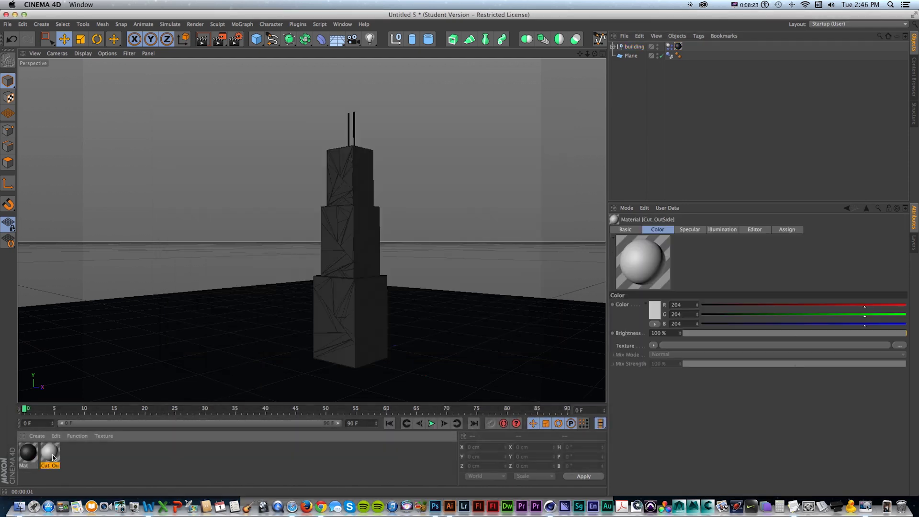
pyautogui.press('Delete')
# Duplicate the dark grey material, set the copy to white, RGB 255, 255, 255, apply it to the ground plane and render the view
pyautogui.keyDown('super'); pyautogui.moveTo(28, 457); pyautogui.dragTo(35, 457); pyautogui.keyUp('super')
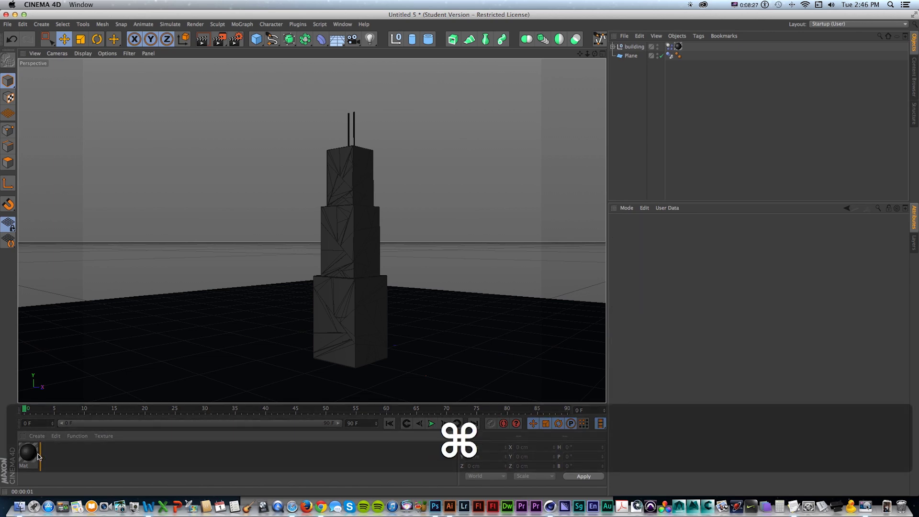
pyautogui.keyDown('super'); pyautogui.moveTo(38, 456); pyautogui.dragTo(42, 457); pyautogui.keyUp('super')
pyautogui.doubleClick(50, 455)
pyautogui.click(253, 104)
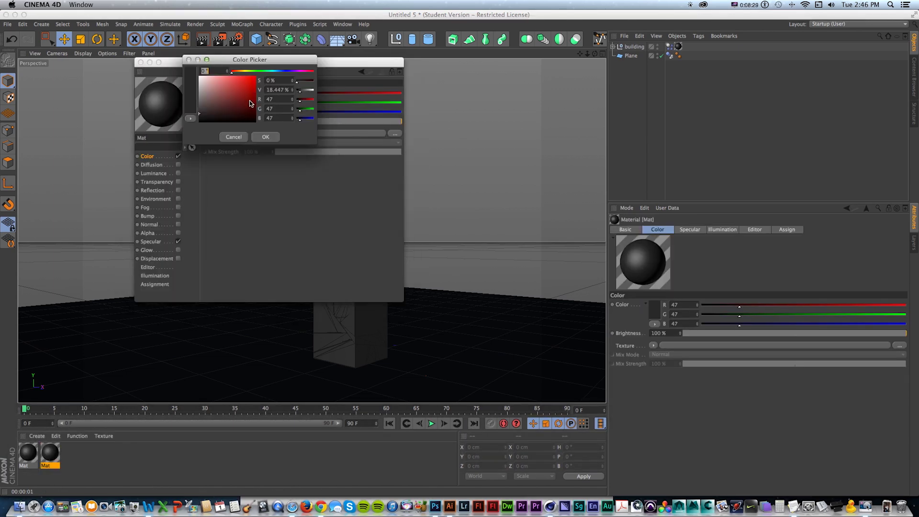
pyautogui.moveTo(250, 104); pyautogui.dragTo(190, 77)
pyautogui.click(265, 137)
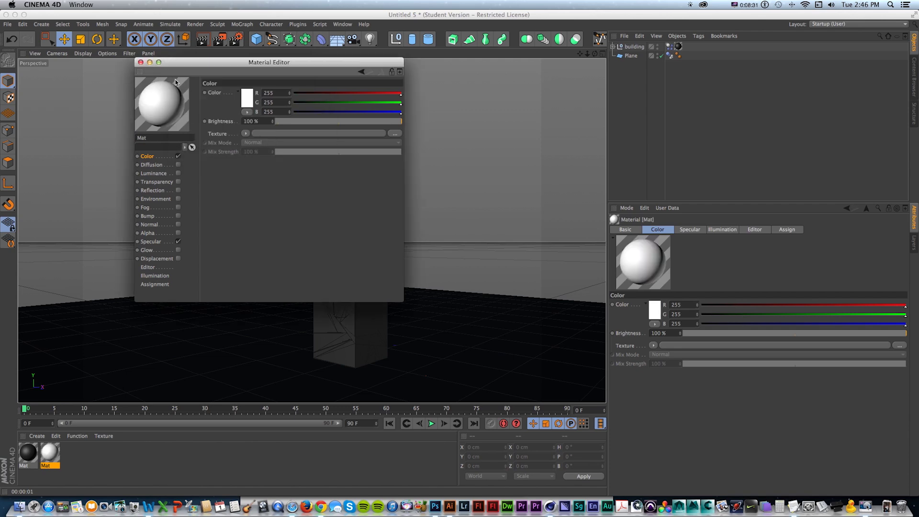
pyautogui.click(141, 62)
pyautogui.moveTo(51, 455); pyautogui.dragTo(205, 378)
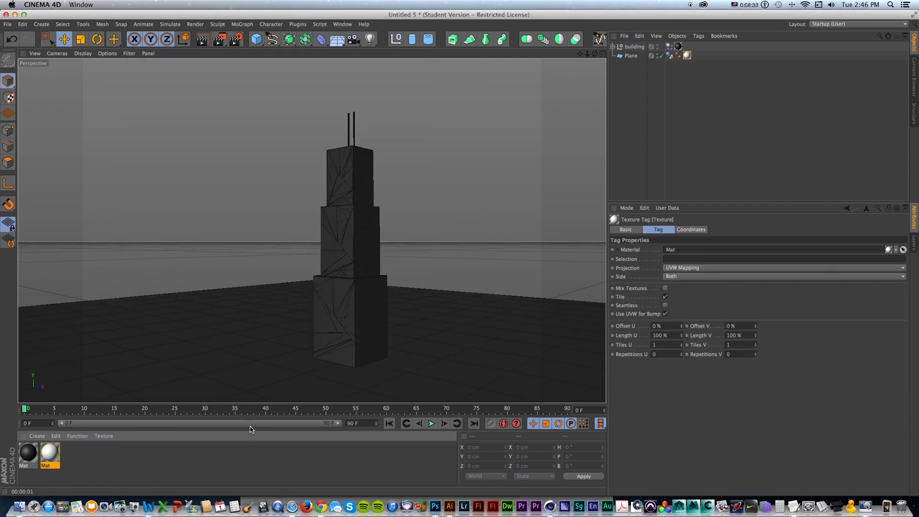
pyautogui.press('super+r')
# Add an omni light, raise it above the building to about Y 1269 cm and render the view
pyautogui.press('super+z')
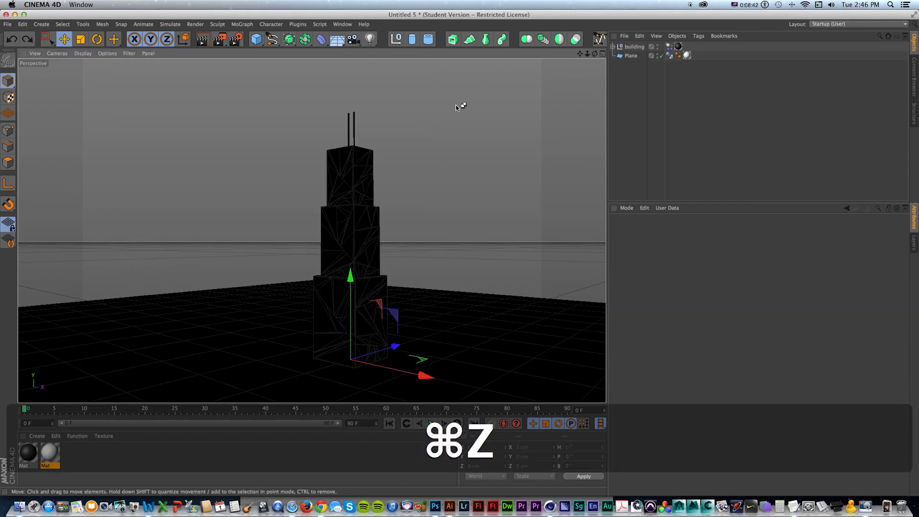
pyautogui.click(372, 43)
pyautogui.scroll(-3, 353, 196)
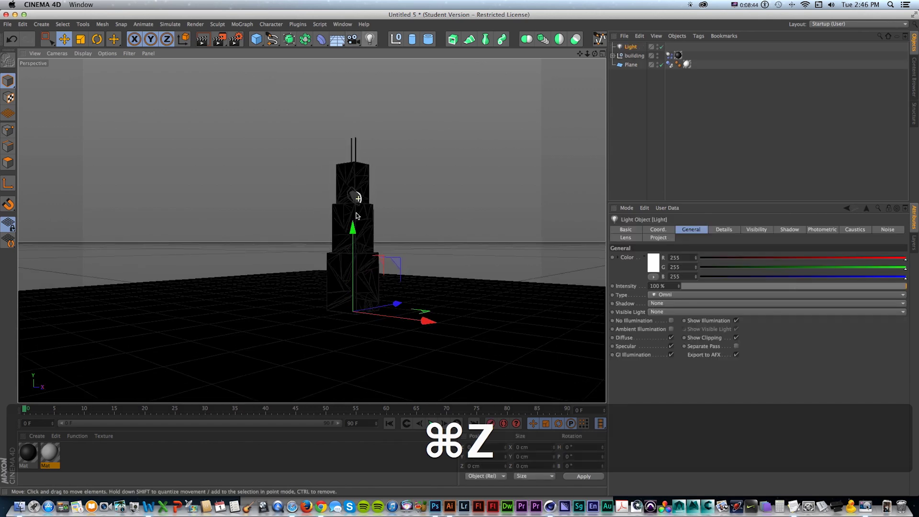
pyautogui.press('1')
pyautogui.moveTo(365, 225); pyautogui.dragTo(349, 37)
pyautogui.scroll(3, 340, 369)
pyautogui.press('1')
pyautogui.moveTo(318, 214); pyautogui.dragTo(311, 231)
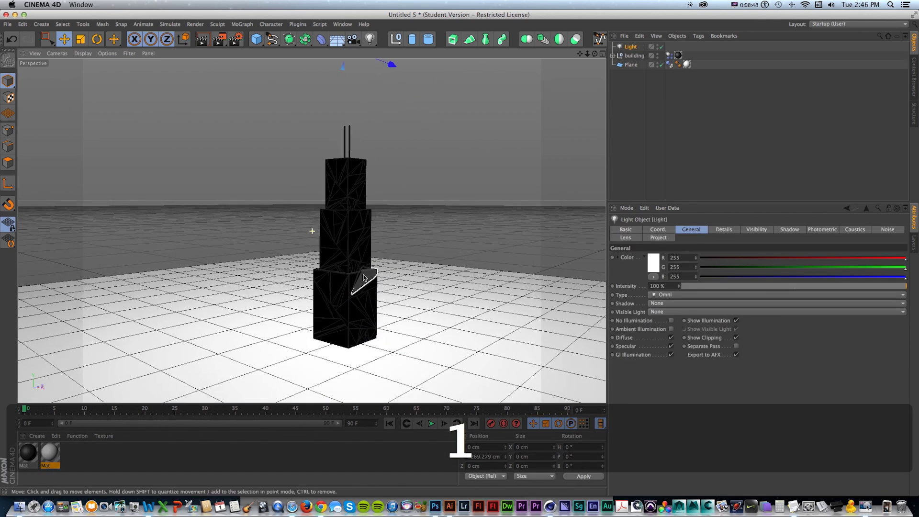
pyautogui.press('super+r')
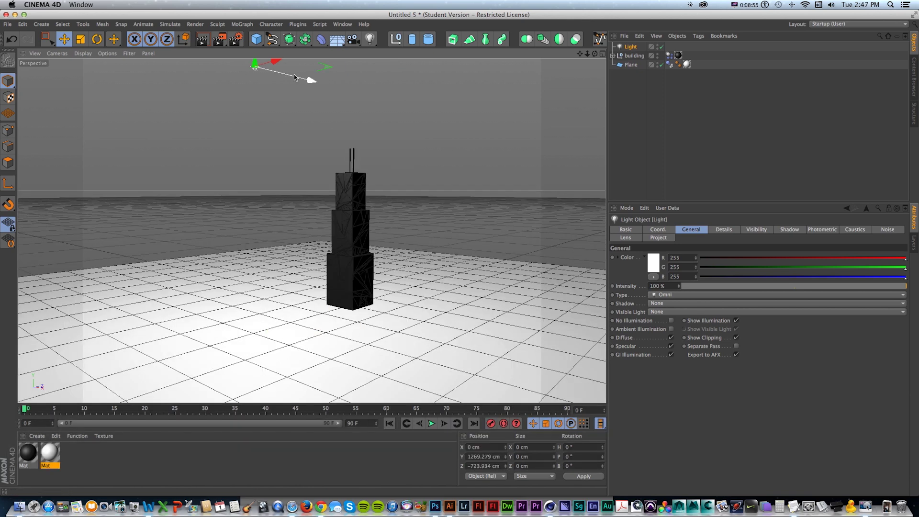
# Move the light along Z to about -1207 cm and render the view to check the lighting
pyautogui.moveTo(308, 80); pyautogui.dragTo(208, 73)
pyautogui.scroll(3, 388, 224)
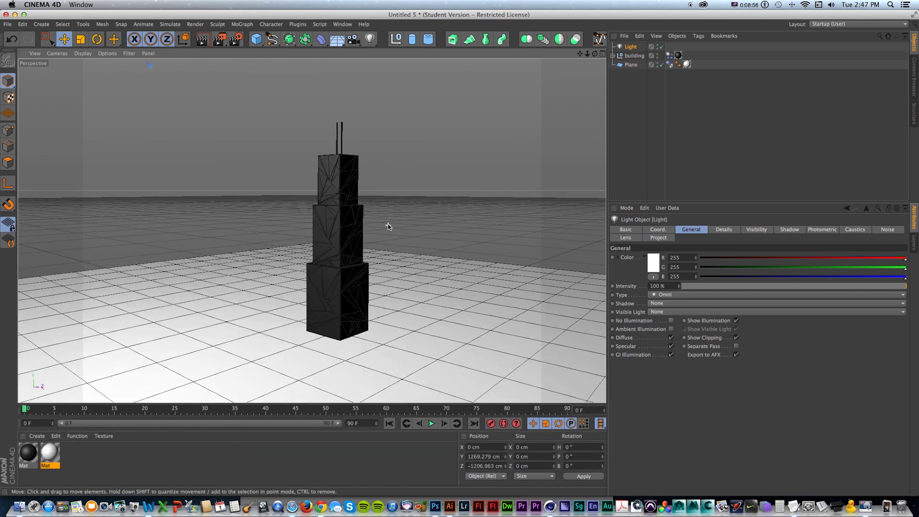
pyautogui.press('super+r')
# Duplicate the light, move the copy along Z to about 5882 cm on the building's other side and render the view
pyautogui.scroll(-4, 369, 285)
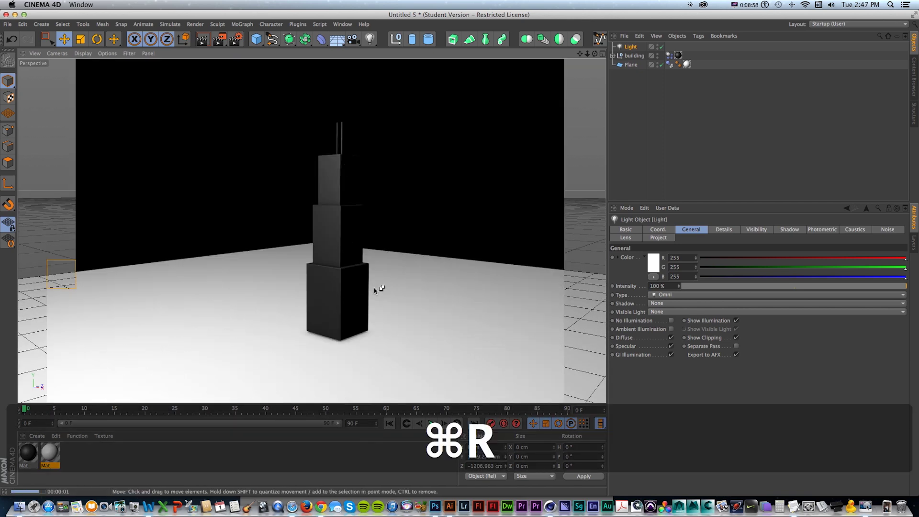
pyautogui.press('super+c')
pyautogui.press('super+v')
pyautogui.moveTo(243, 111); pyautogui.dragTo(551, 157)
pyautogui.scroll(3, 318, 201)
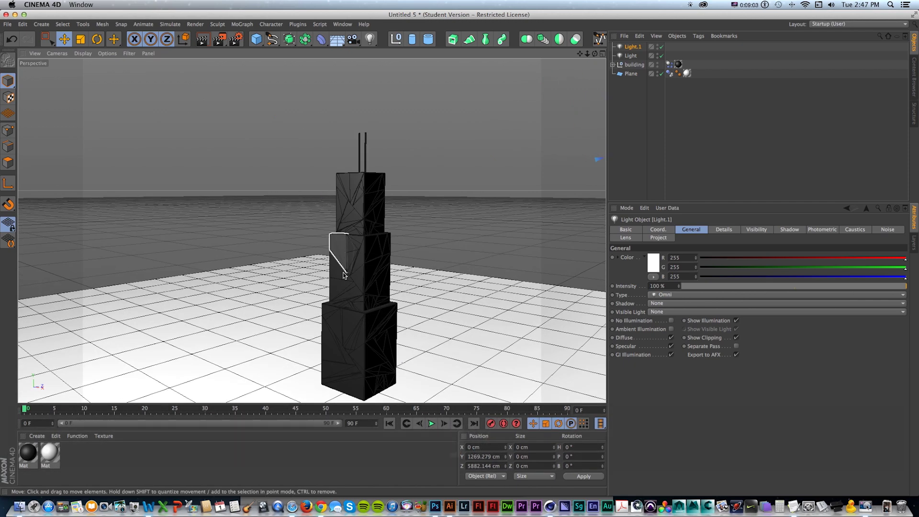
pyautogui.press('1')
pyautogui.moveTo(343, 272); pyautogui.dragTo(330, 241)
pyautogui.press('super+r')
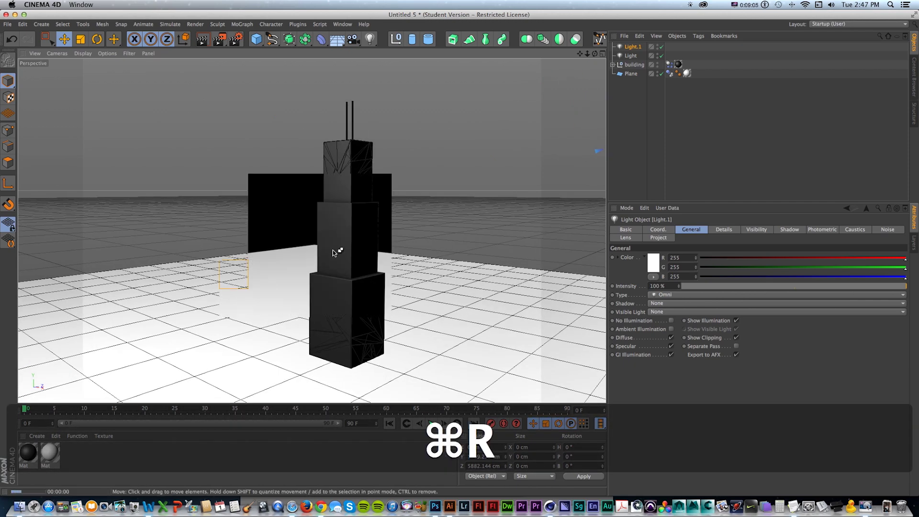
# Set the shadow of both lights to Shadow Maps (Soft) and render the view at frame 0
pyautogui.click(634, 65)
pyautogui.keyDown('shift'); pyautogui.click(630, 55); pyautogui.keyUp('shift')
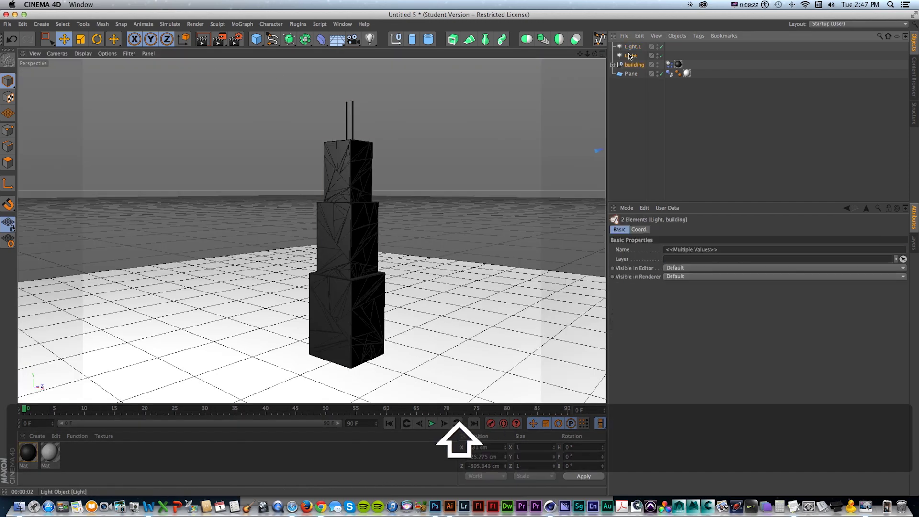
pyautogui.click(631, 49)
pyautogui.keyDown('shift'); pyautogui.click(630, 55); pyautogui.keyUp('shift')
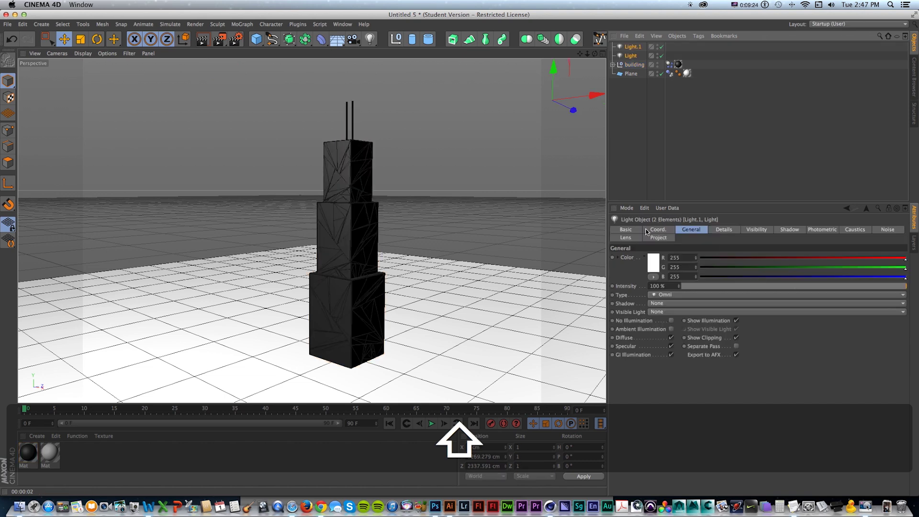
pyautogui.click(675, 303)
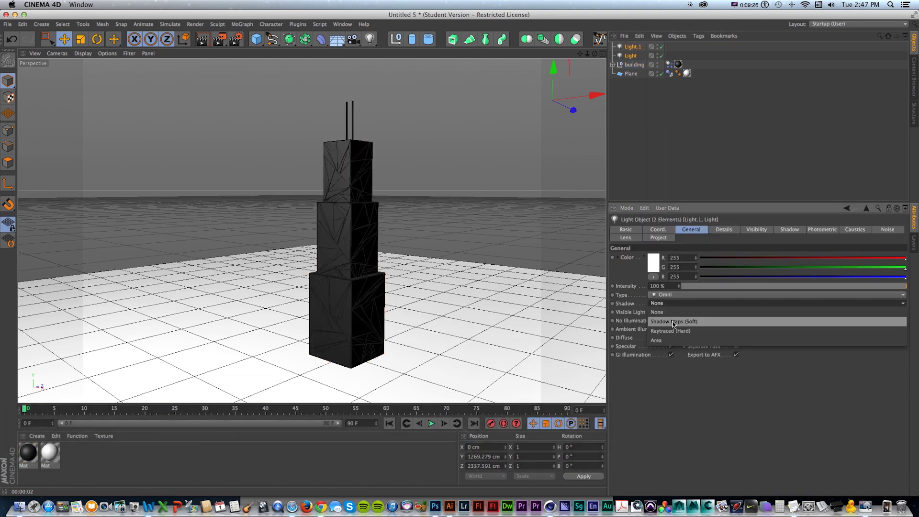
pyautogui.click(674, 323)
pyautogui.hotkey('shift', 'f')
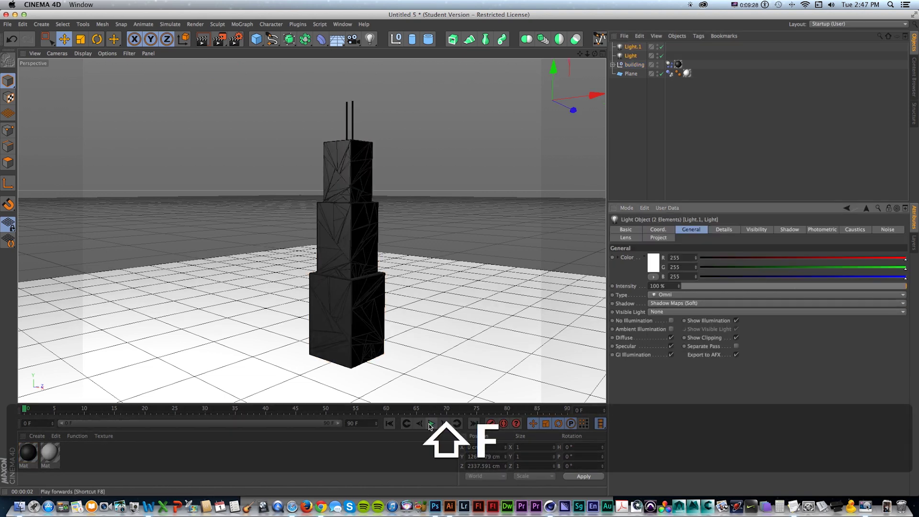
pyautogui.press('super+r')
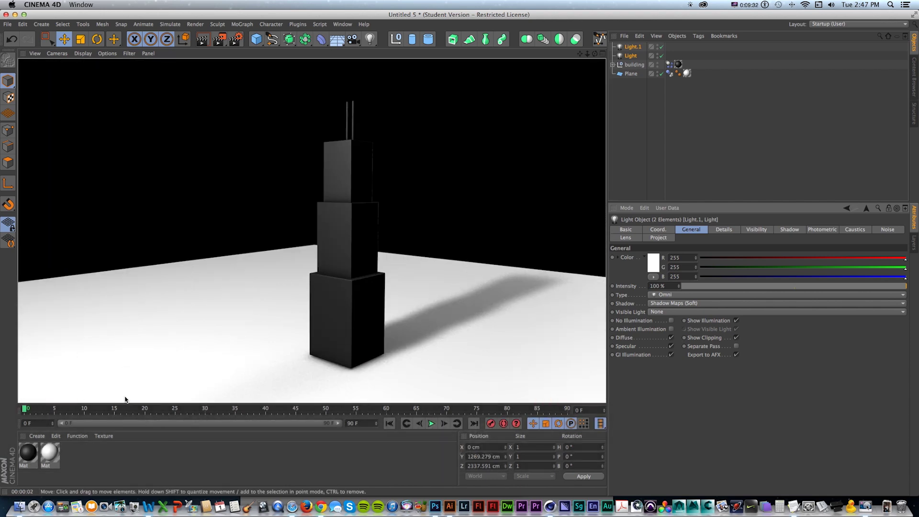
# Play the collapse, render the debris at frame 24, replay the simulation and return to frame 0
pyautogui.click(431, 423)
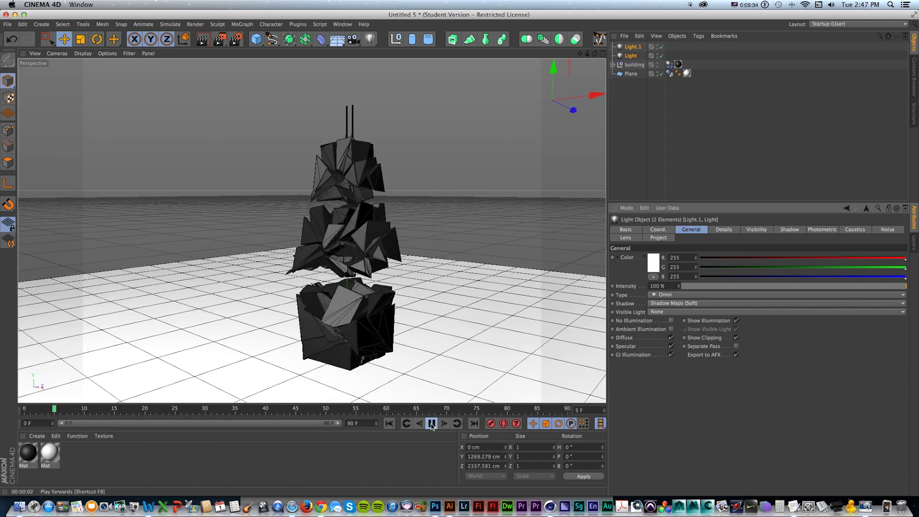
pyautogui.press('super+r')
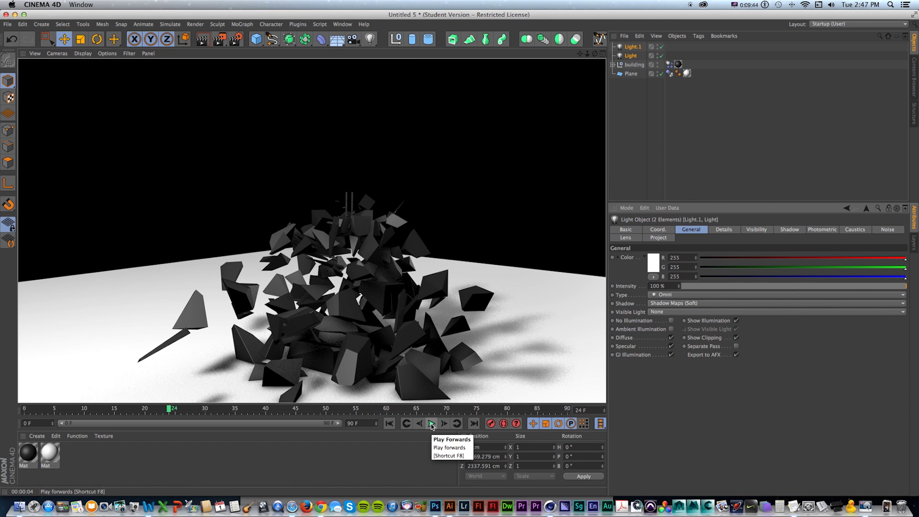
pyautogui.moveTo(167, 410); pyautogui.dragTo(18, 398)
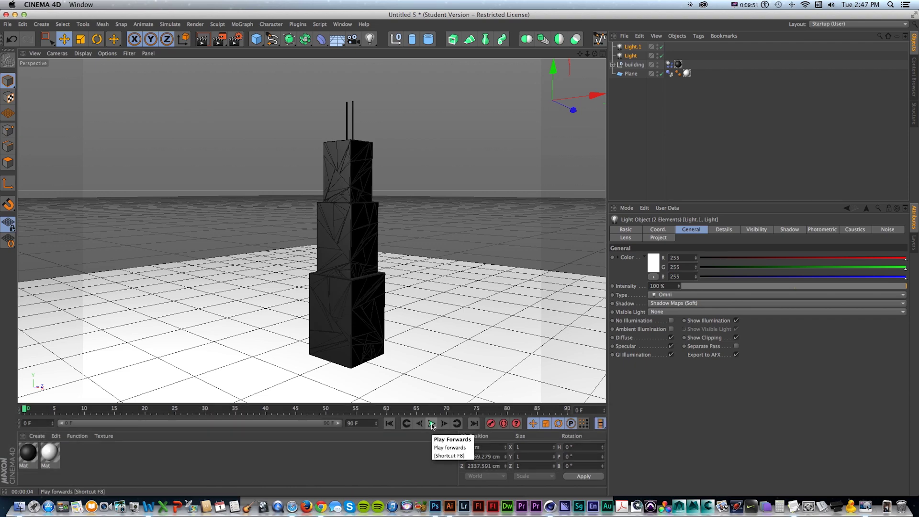
pyautogui.click(431, 424)
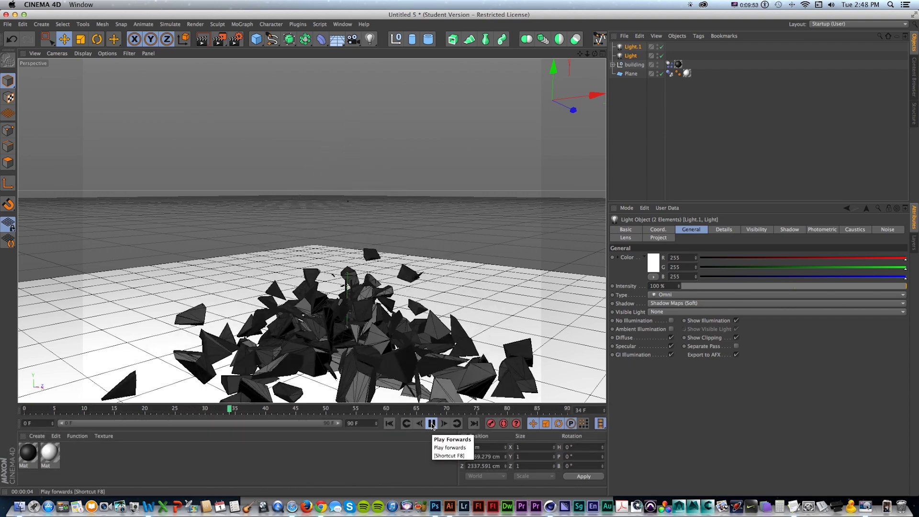
pyautogui.hotkey('shift', 'f')
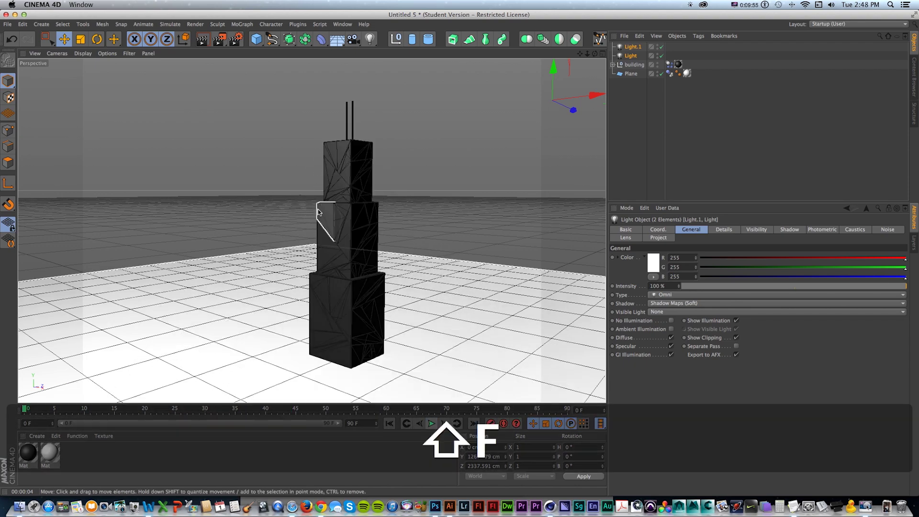
# Frame the whole building and ground from farther away, add a camera at that view and look through it
pyautogui.keyDown('alt'); pyautogui.moveTo(319, 212); pyautogui.dragTo(347, 206); pyautogui.keyUp('alt')
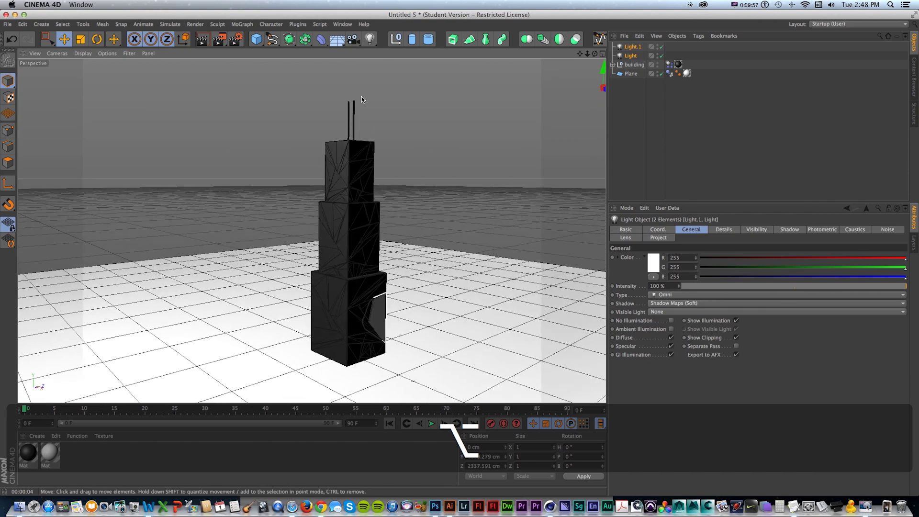
pyautogui.scroll(-1, 353, 225)
pyautogui.press('1')
pyautogui.moveTo(360, 234); pyautogui.dragTo(305, 221)
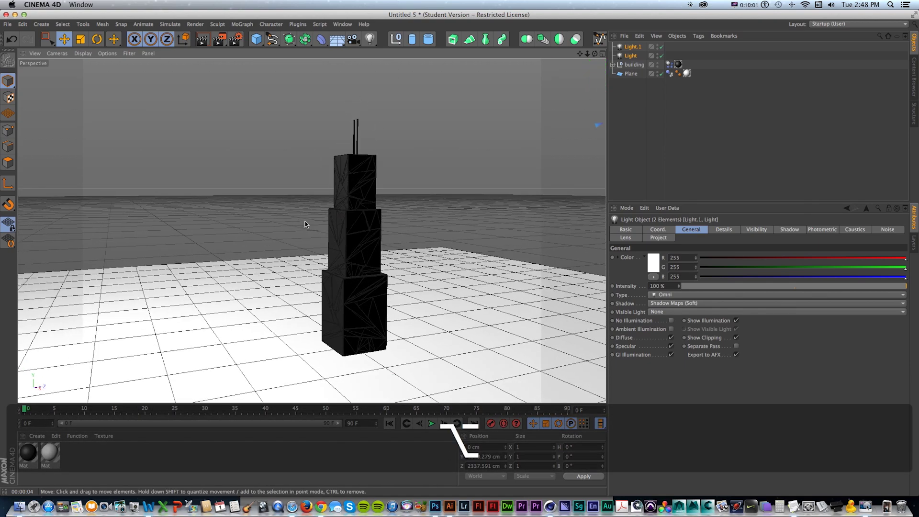
pyautogui.scroll(-3, 309, 223)
pyautogui.keyDown('alt'); pyautogui.moveTo(309, 269); pyautogui.dragTo(279, 265); pyautogui.keyUp('alt')
pyautogui.scroll(-1, 330, 237)
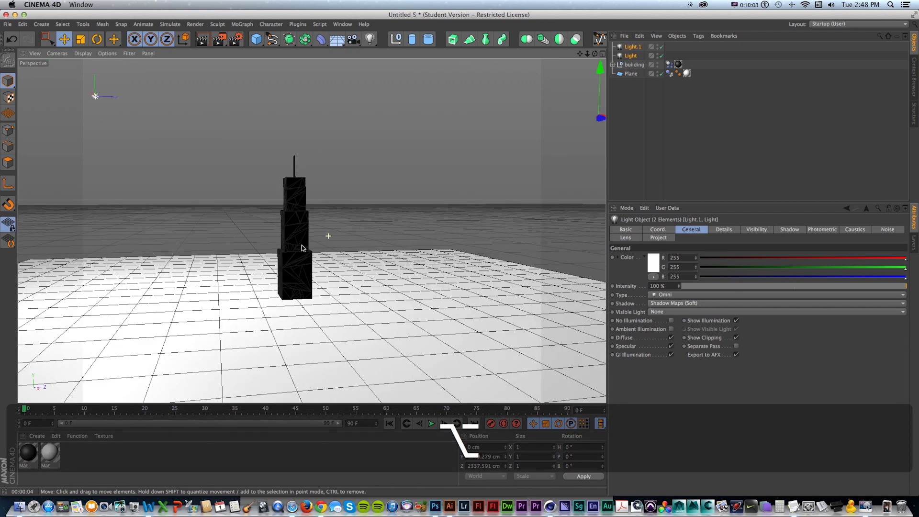
pyautogui.press('1')
pyautogui.keyDown('alt'); pyautogui.moveTo(328, 236); pyautogui.dragTo(301, 234); pyautogui.keyUp('alt')
pyautogui.press('1')
pyautogui.moveTo(338, 233); pyautogui.dragTo(361, 233)
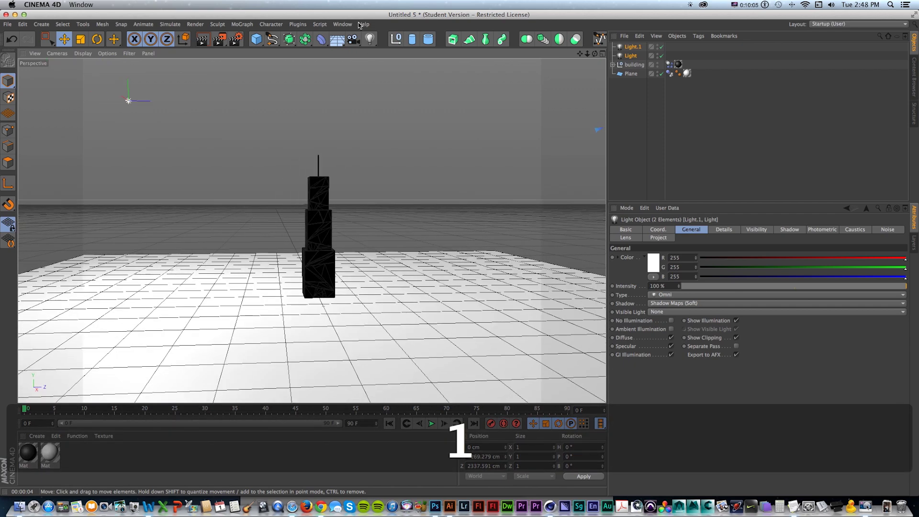
pyautogui.click(574, 39)
pyautogui.click(662, 46)
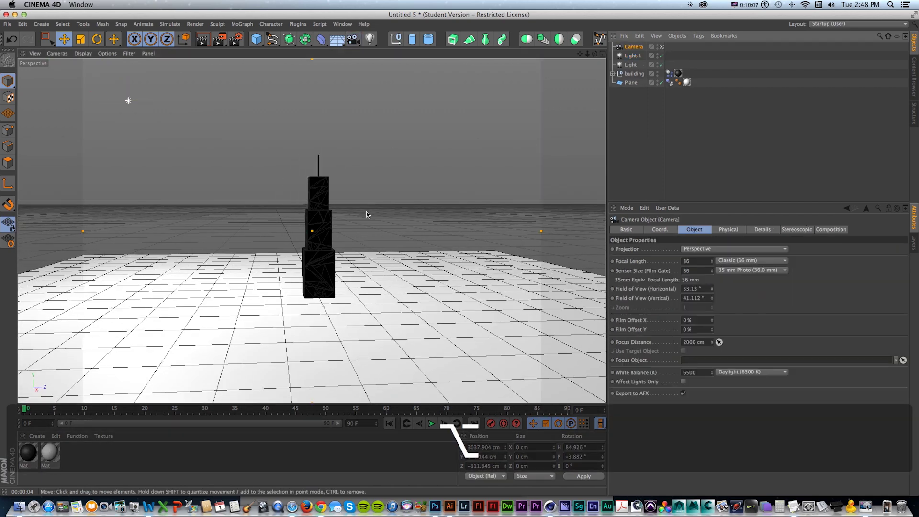
# Add a Bend deformer as a child of the ground plane and fit it to its parent
pyautogui.press('1')
pyautogui.moveTo(366, 212); pyautogui.dragTo(452, 195)
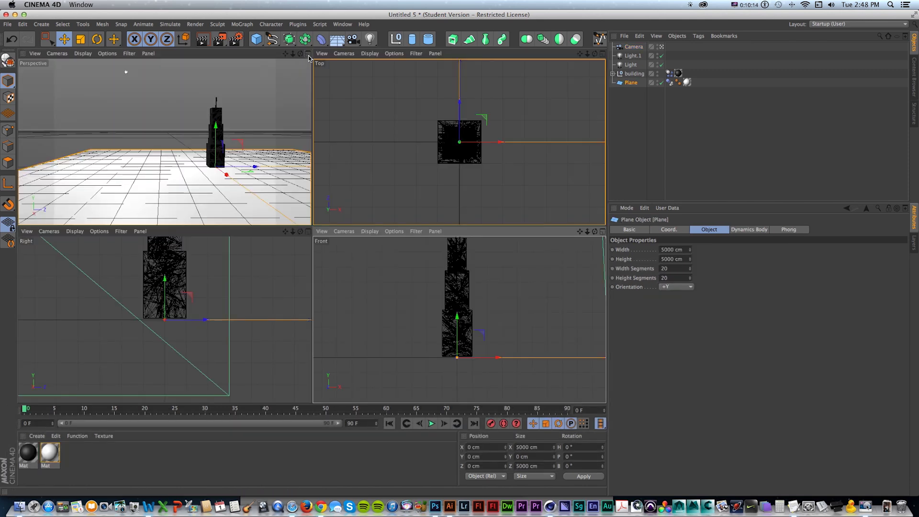
pyautogui.click(309, 56)
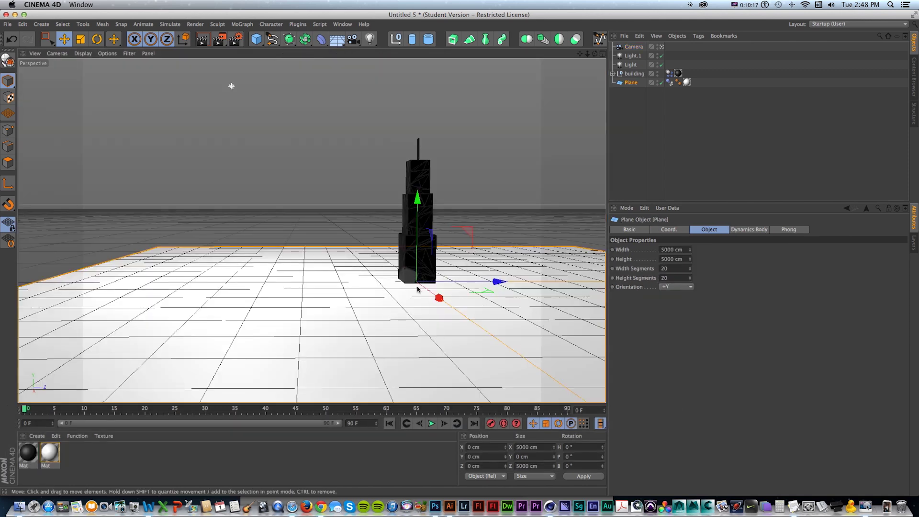
pyautogui.press('r')
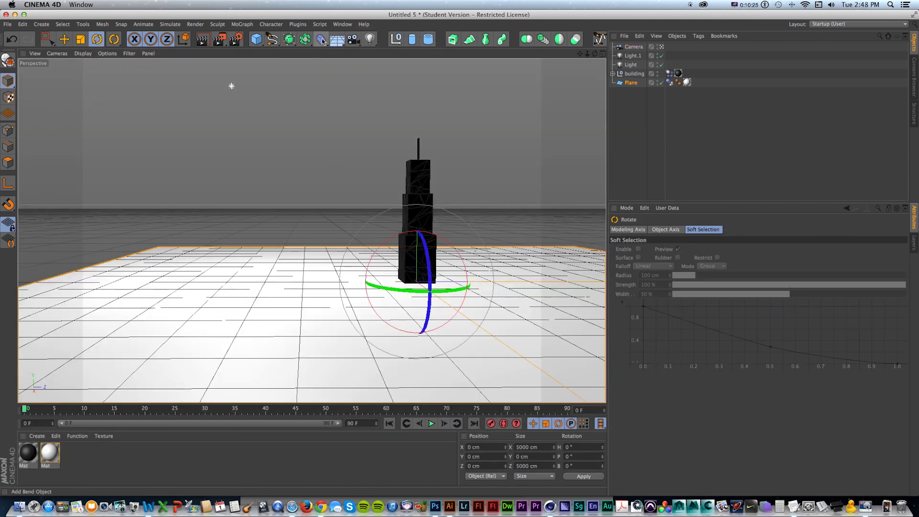
pyautogui.moveTo(322, 41); pyautogui.dragTo(354, 51)
pyautogui.moveTo(633, 47); pyautogui.dragTo(630, 91)
pyautogui.click(642, 297)
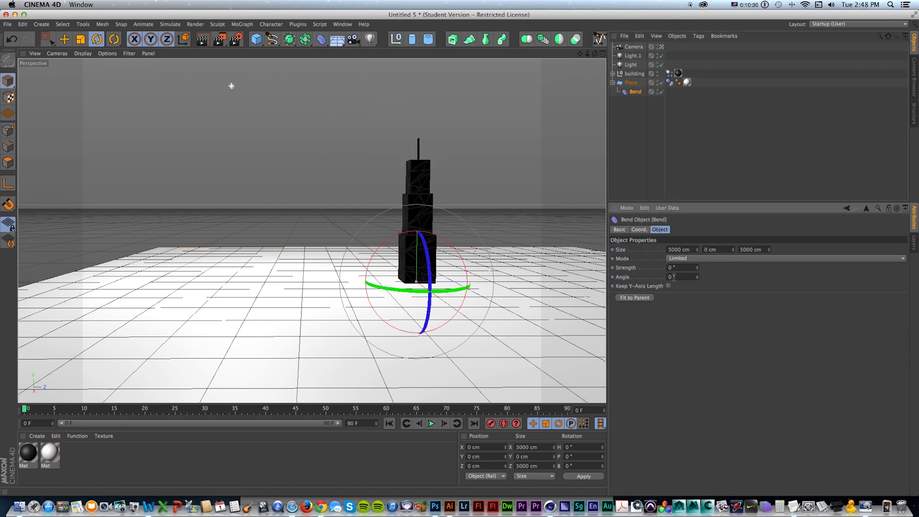
# Set the Bend's mode to Within Box, move it along Z to about -1654 cm and scale it to 1490 cm
pyautogui.press('super+z')
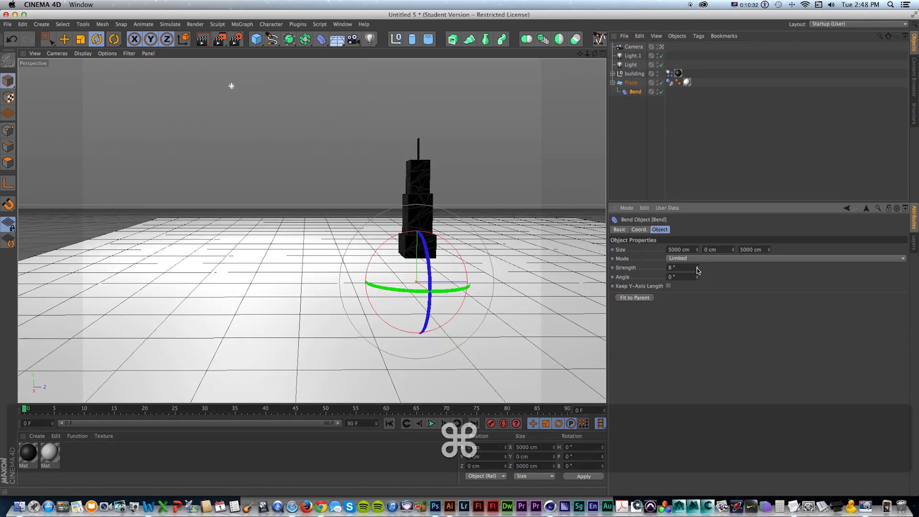
pyautogui.click(686, 259)
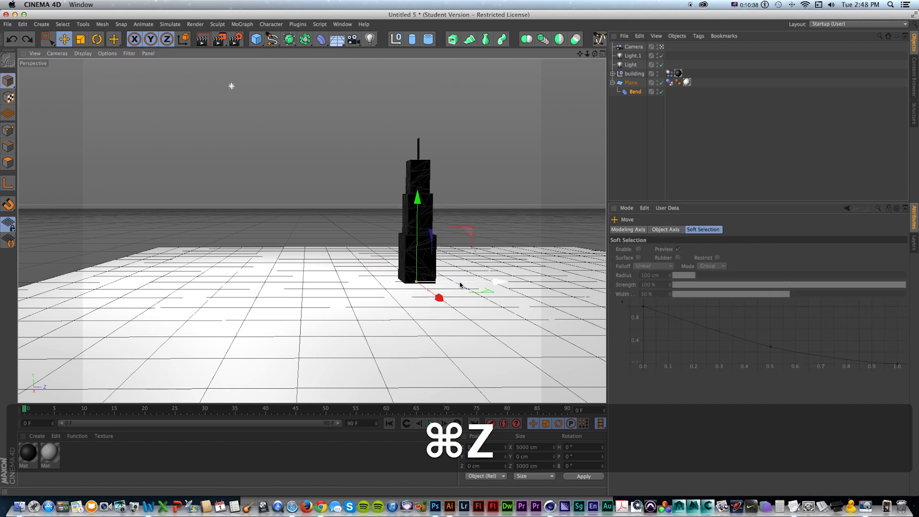
pyautogui.moveTo(459, 285); pyautogui.dragTo(41, 276)
pyautogui.press('t')
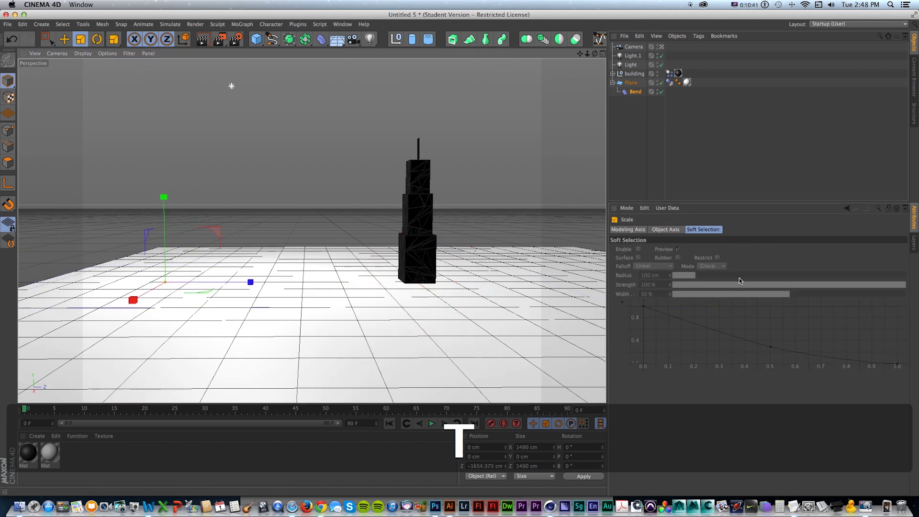
# Rotate the Bend to a 90° heading and set its strength to 84° to form a ramp in the plane
pyautogui.press('r')
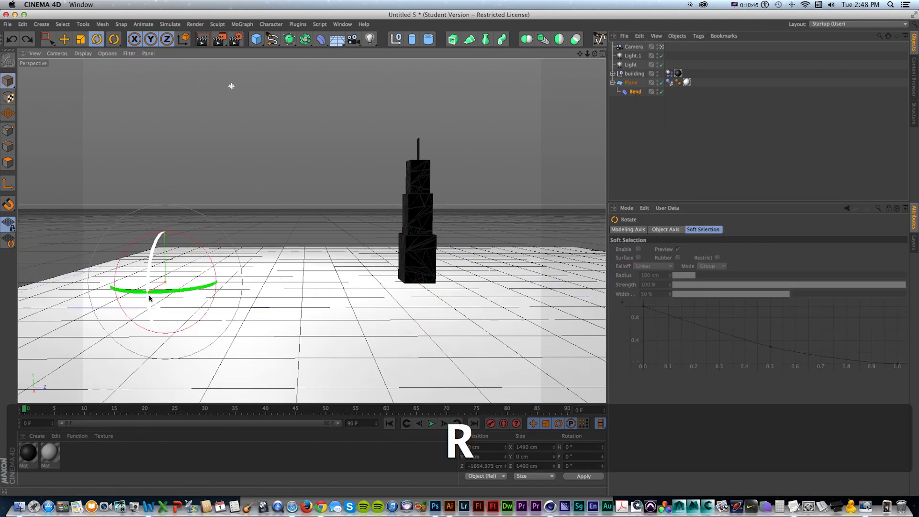
pyautogui.moveTo(150, 297); pyautogui.dragTo(257, 288)
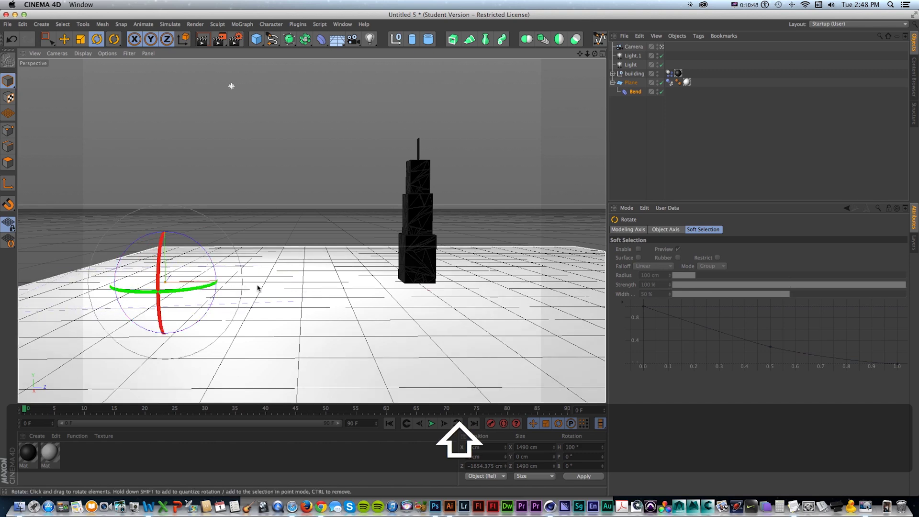
pyautogui.press('super+z')
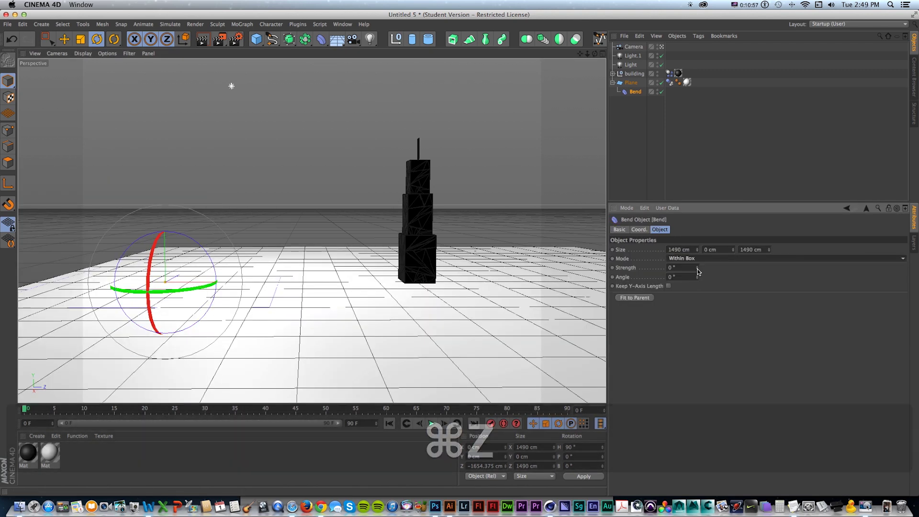
pyautogui.moveTo(697, 268); pyautogui.dragTo(697, 237)
# Play the simulation with the ramp in view, stop it and return to frame 0
pyautogui.press('1')
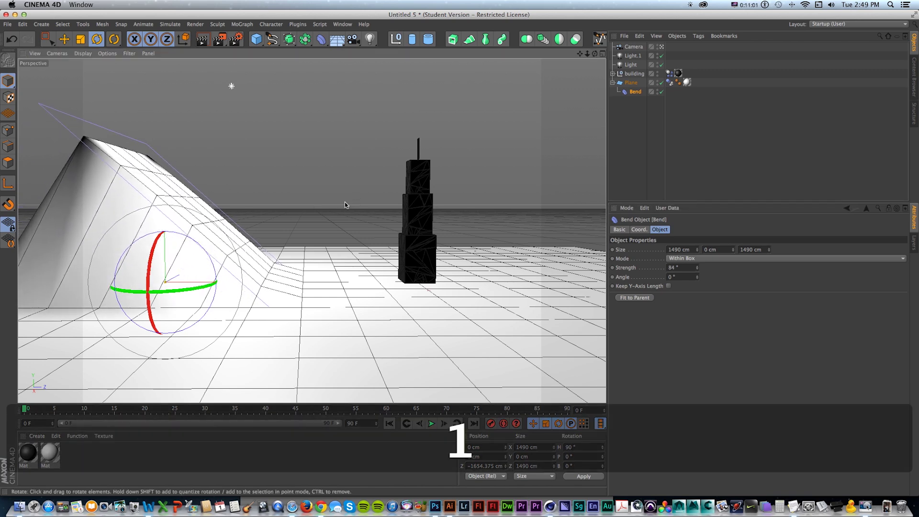
pyautogui.moveTo(344, 202)
pyautogui.mouseDown()
pyautogui.moveTo(294, 194)
pyautogui.moveTo(364, 192)
pyautogui.moveTo(199, 205)
pyautogui.mouseUp()
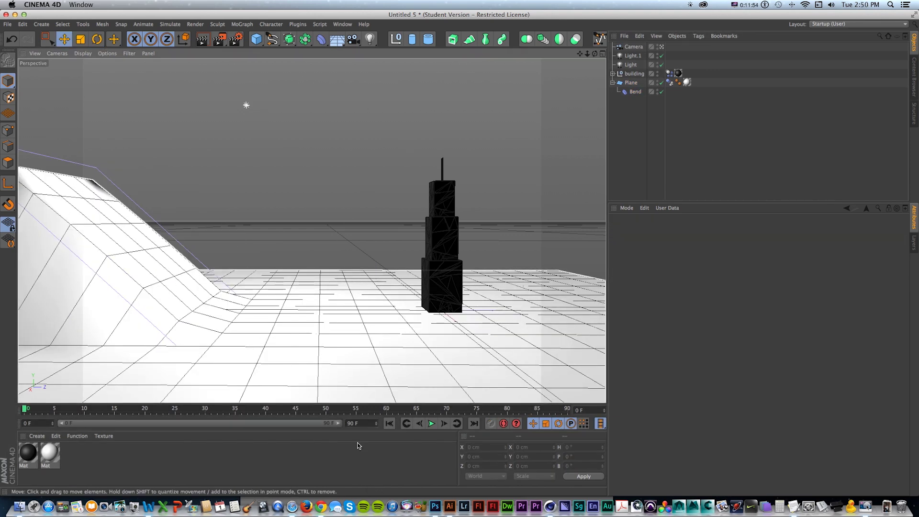
pyautogui.hotkey('shift', 'f')
pyautogui.click(431, 423)
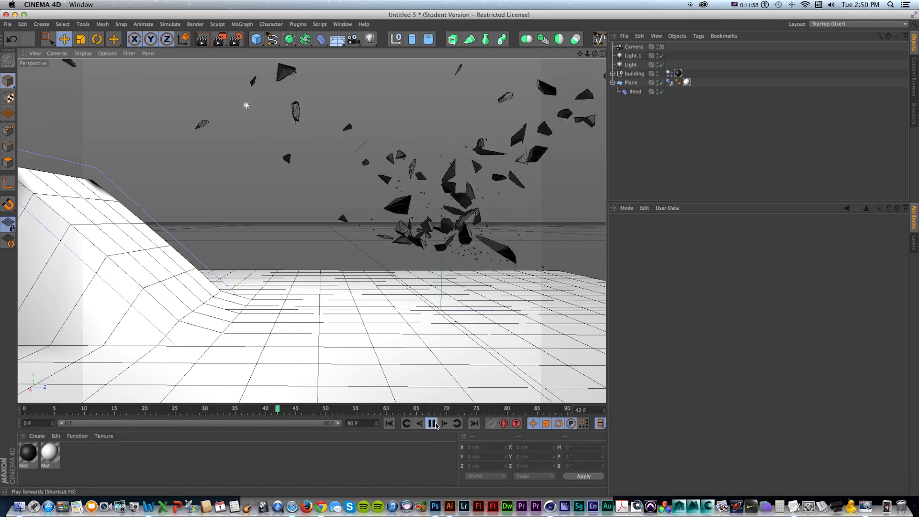
pyautogui.click(433, 424)
pyautogui.hotkey('shift', 'f')
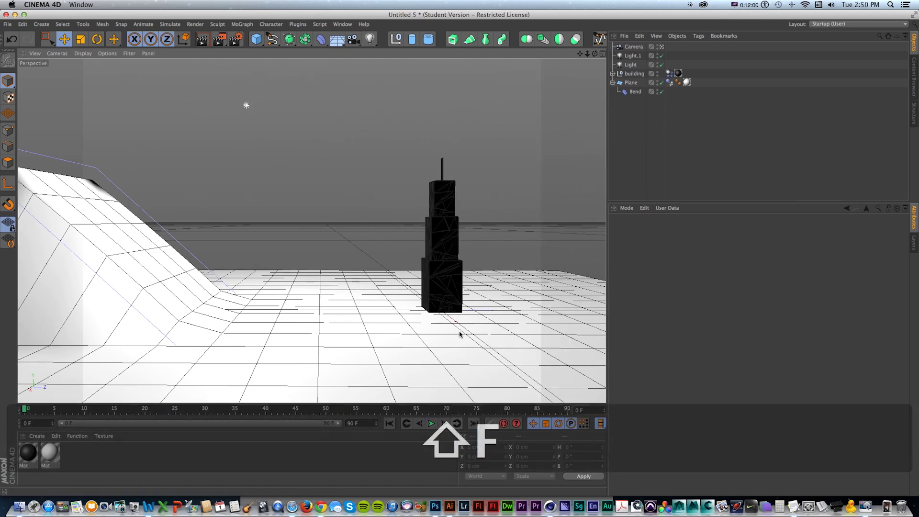
# Set the collision shape of the plane's dynamics body to Static Mesh, play the simulation and return to frame 0
pyautogui.click(150, 272)
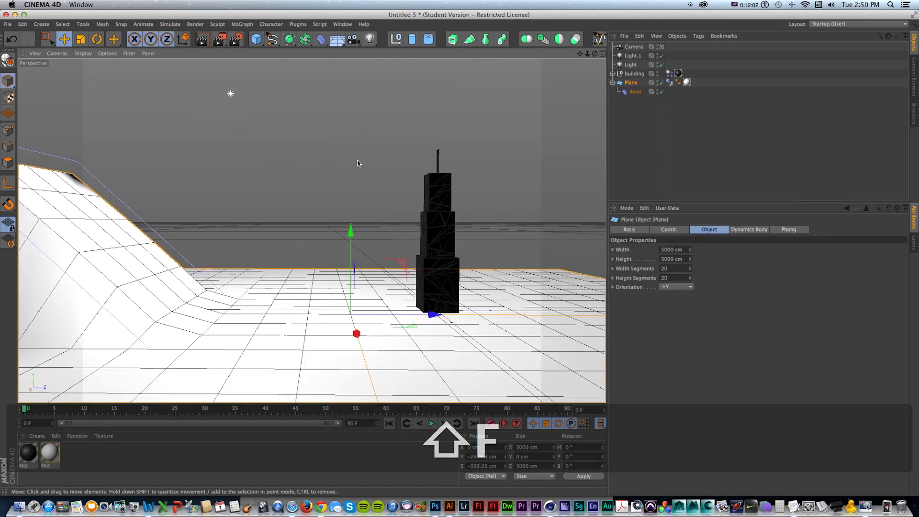
pyautogui.press('1')
pyautogui.moveTo(360, 163); pyautogui.dragTo(293, 176)
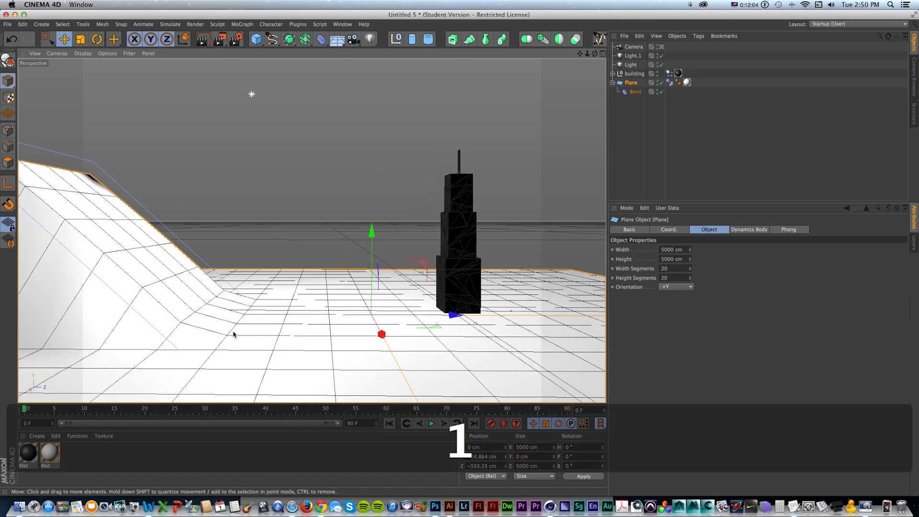
pyautogui.click(631, 87)
pyautogui.click(670, 82)
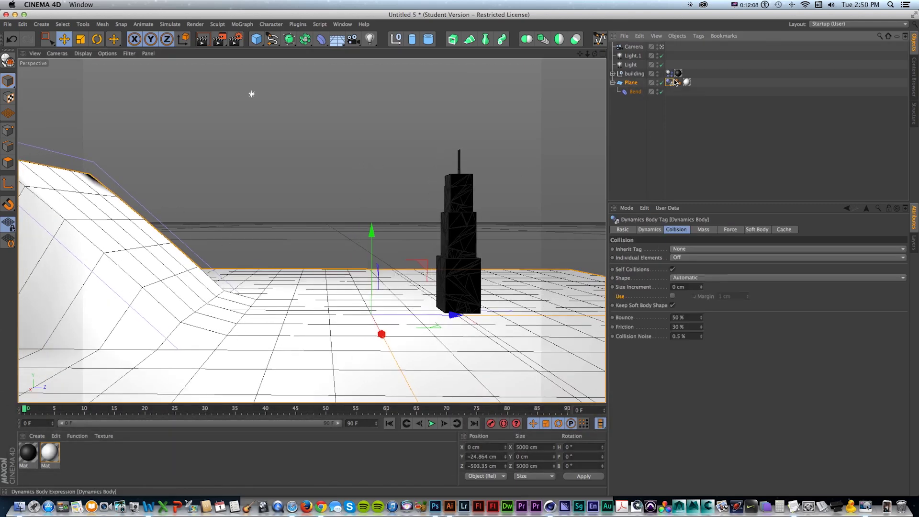
pyautogui.click(695, 279)
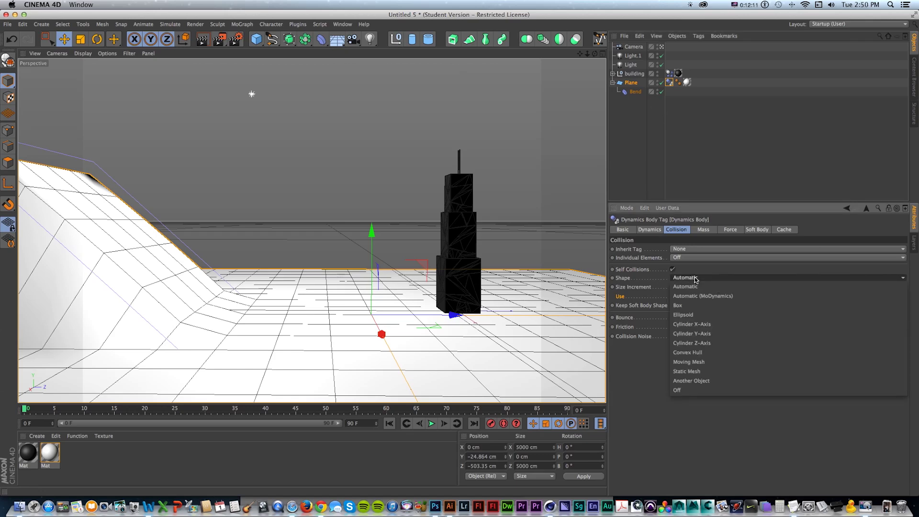
pyautogui.click(695, 372)
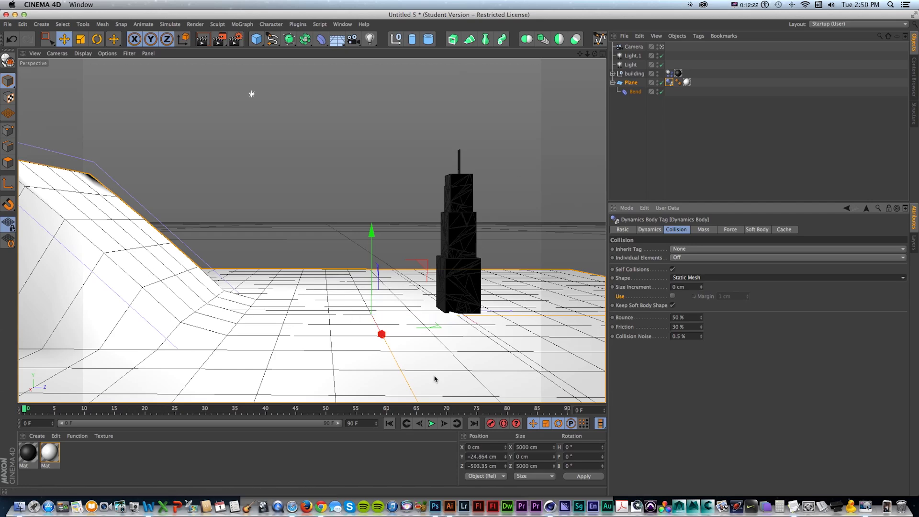
pyautogui.click(433, 424)
pyautogui.hotkey('shift', 'f')
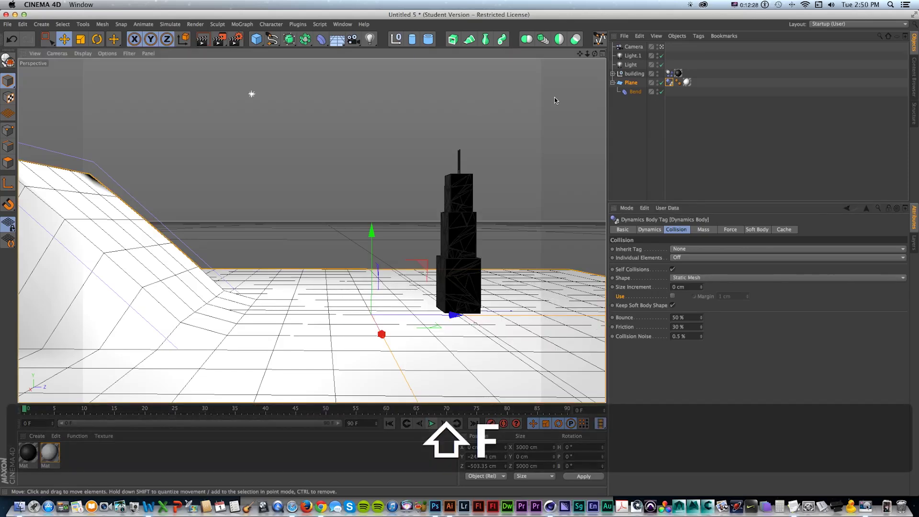
# Add a sphere at the building and raise it along Y to about 347 cm
pyautogui.click(635, 74)
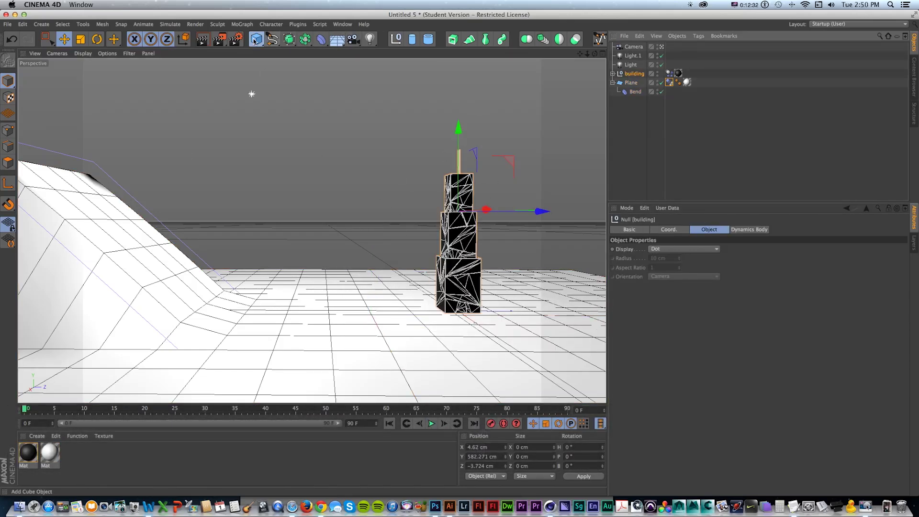
pyautogui.moveTo(255, 41); pyautogui.dragTo(425, 63)
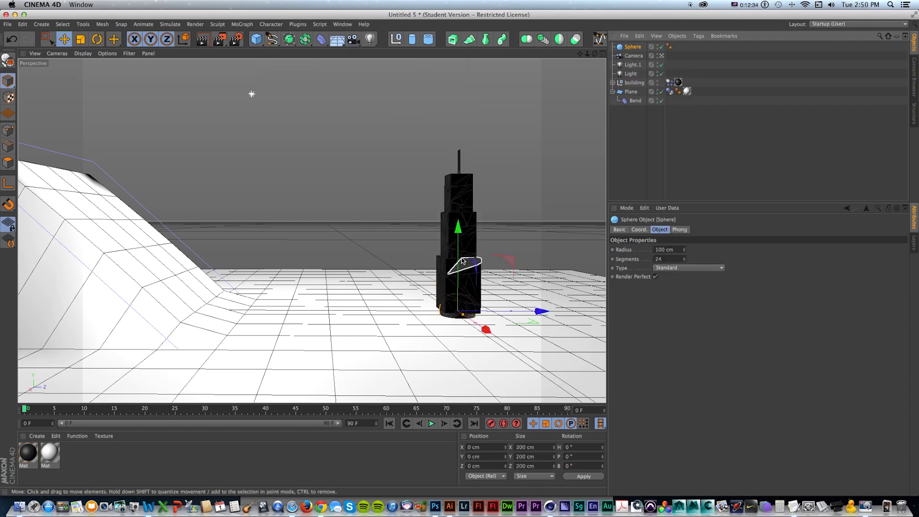
pyautogui.moveTo(458, 227); pyautogui.dragTo(458, 165)
pyautogui.middleClick(458, 165)
# Scale the sphere to about 1066 cm and move it above the ramp to about Y 1086 cm, Z -1807 cm
pyautogui.press('1')
pyautogui.moveTo(222, 296); pyautogui.dragTo(258, 327)
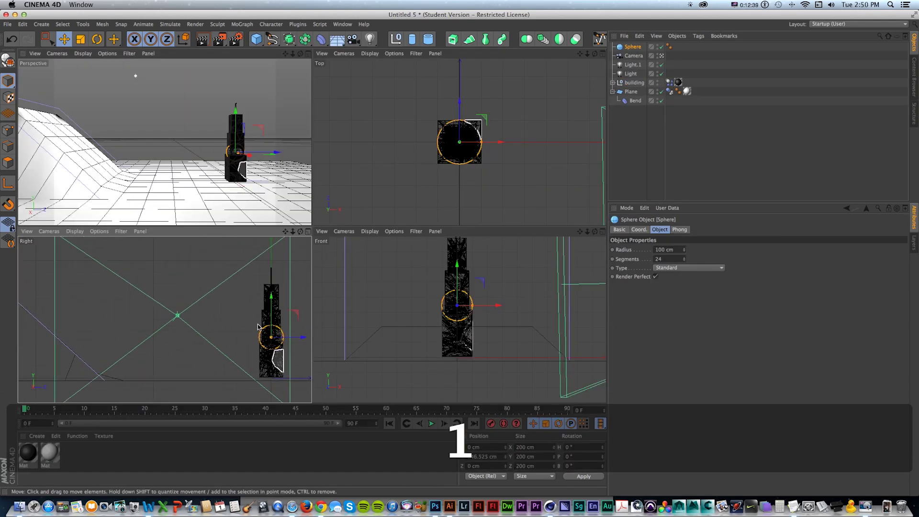
pyautogui.scroll(-2, 257, 327)
pyautogui.press('t')
pyautogui.moveTo(186, 330); pyautogui.dragTo(220, 331)
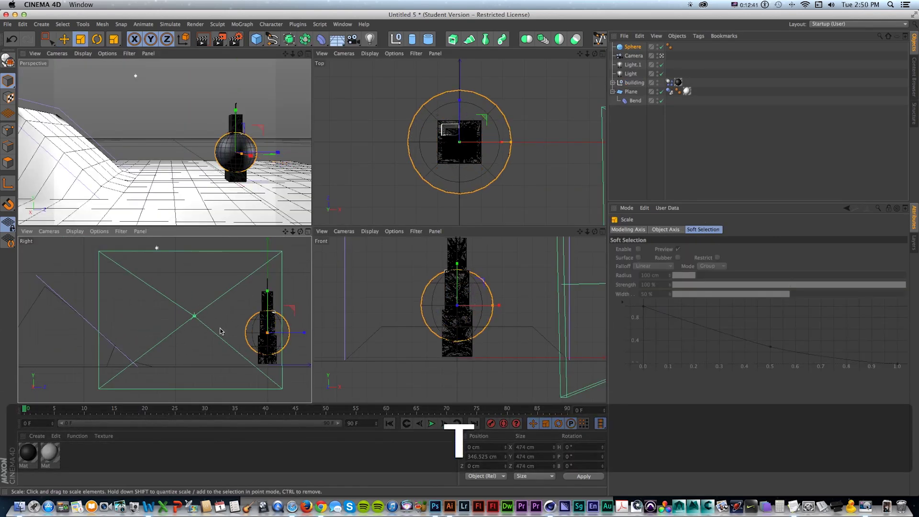
pyautogui.moveTo(129, 336); pyautogui.dragTo(101, 240)
pyautogui.press('e')
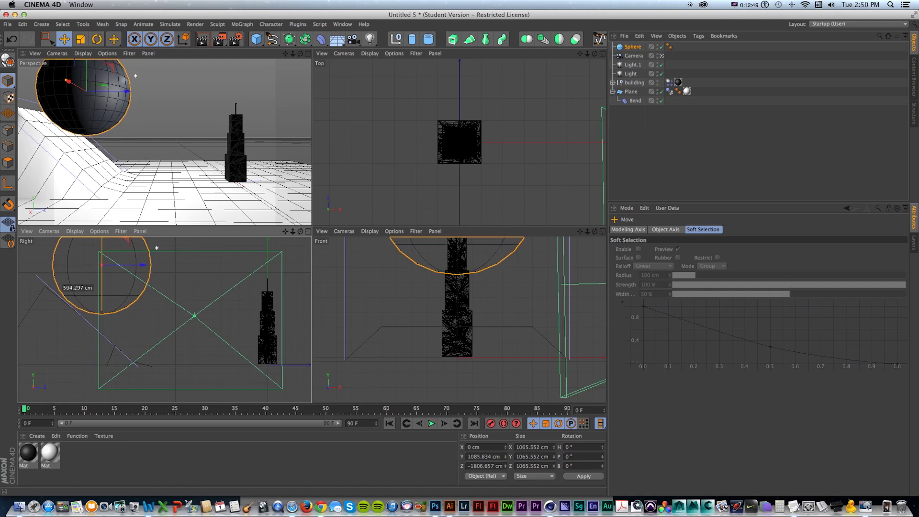
pyautogui.click(308, 53)
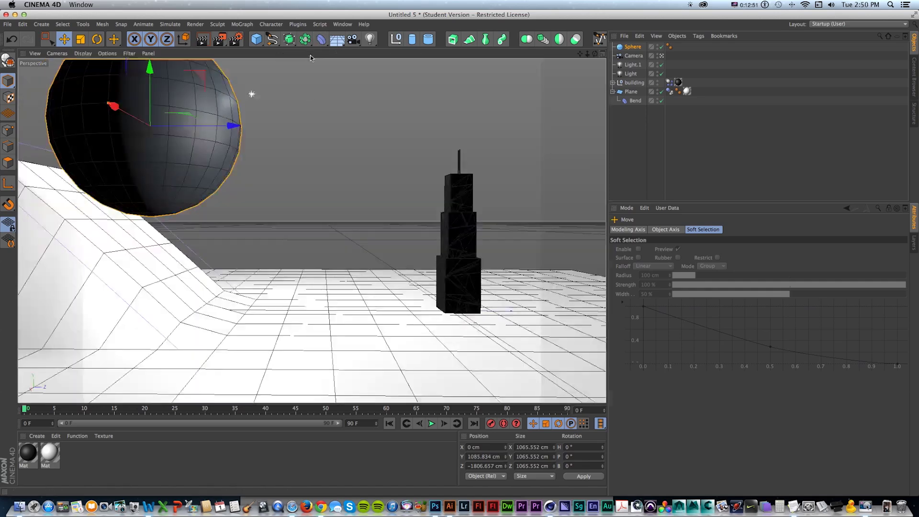
# Make the sphere a rigid body, play the simulation to about frame 85 and return to frame 0
pyautogui.rightClick(631, 47)
pyautogui.moveTo(673, 82)
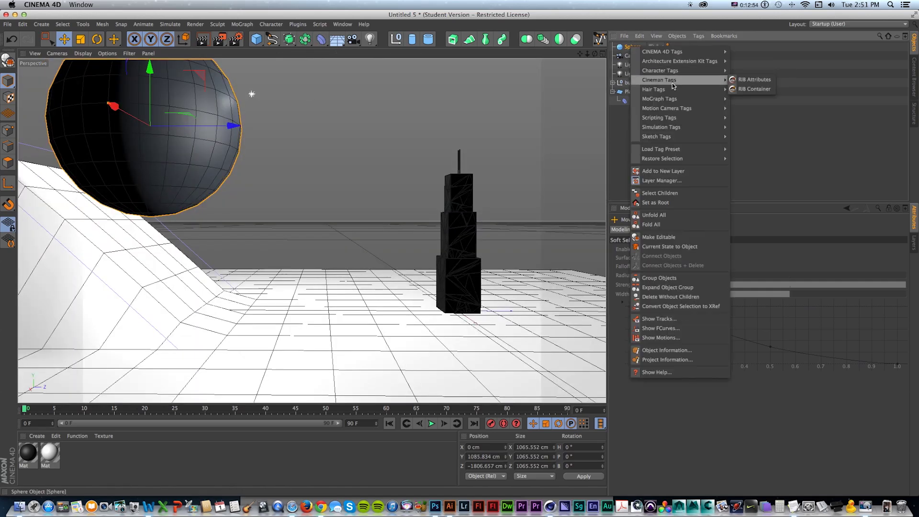
pyautogui.moveTo(658, 120)
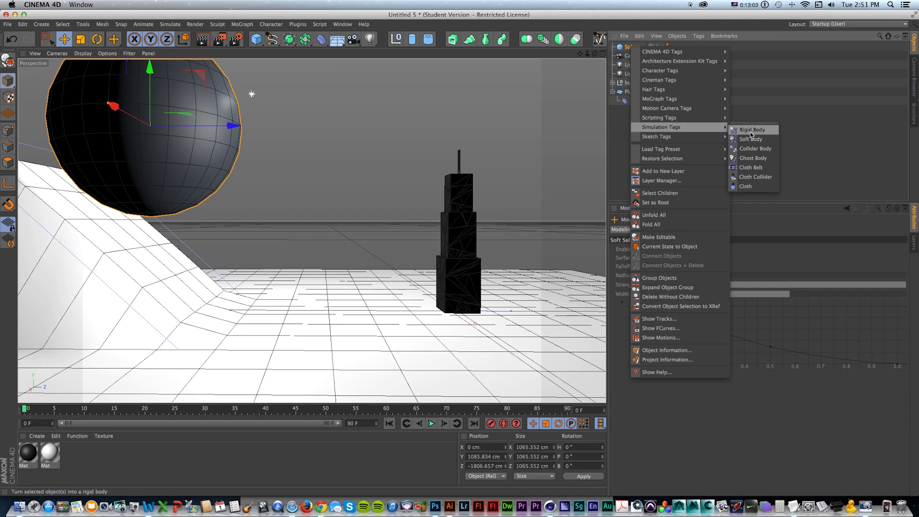
pyautogui.click(750, 131)
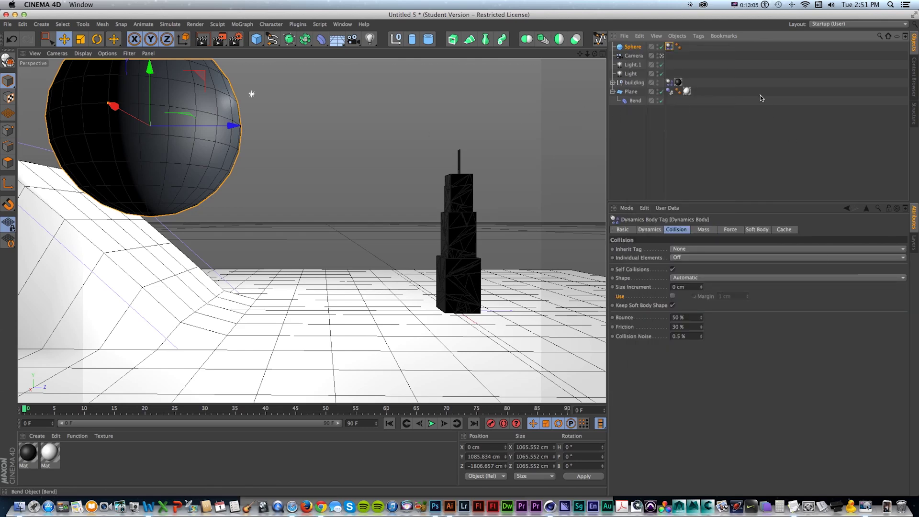
pyautogui.click(432, 424)
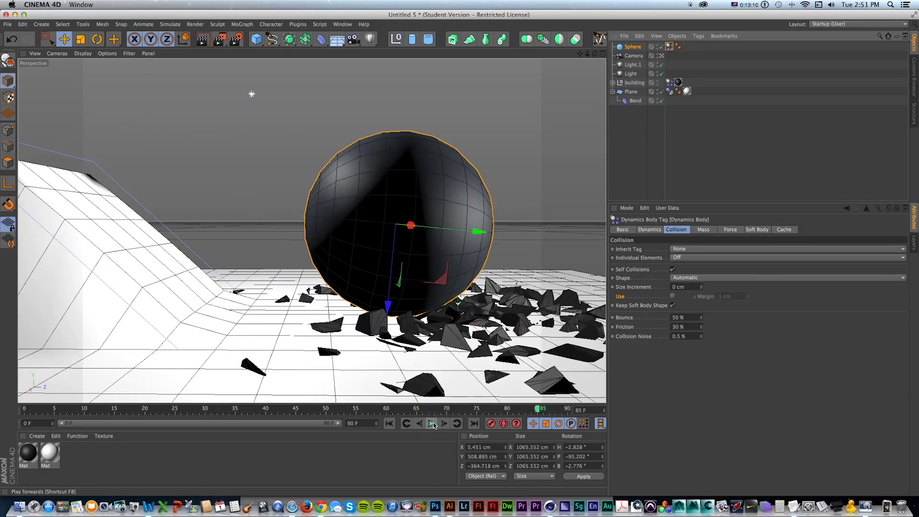
pyautogui.hotkey('shift', 'f')
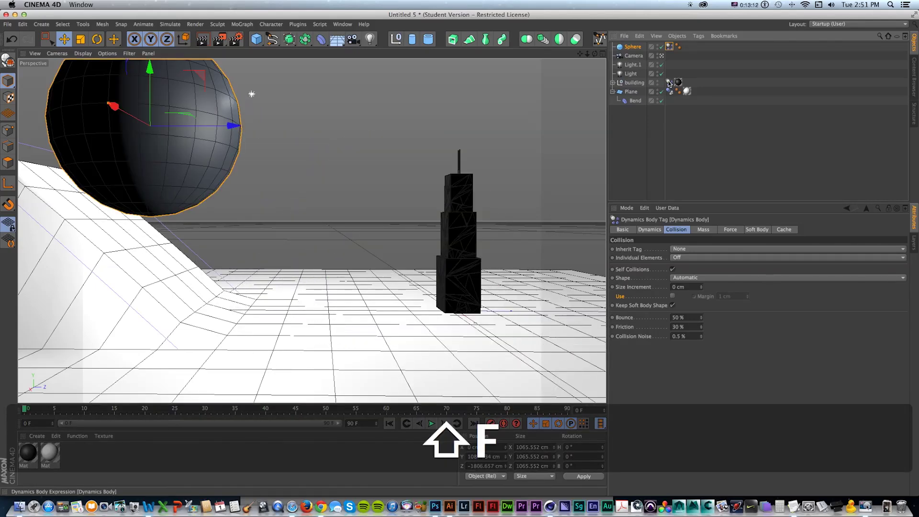
# Set the trigger of the building's dynamics body to On Collision
pyautogui.click(669, 83)
pyautogui.click(684, 278)
pyautogui.click(689, 232)
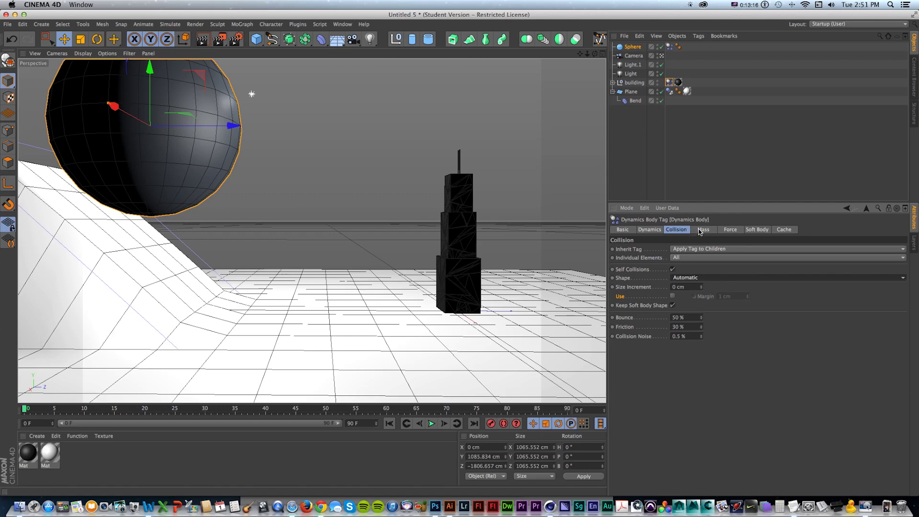
pyautogui.click(701, 230)
pyautogui.click(662, 230)
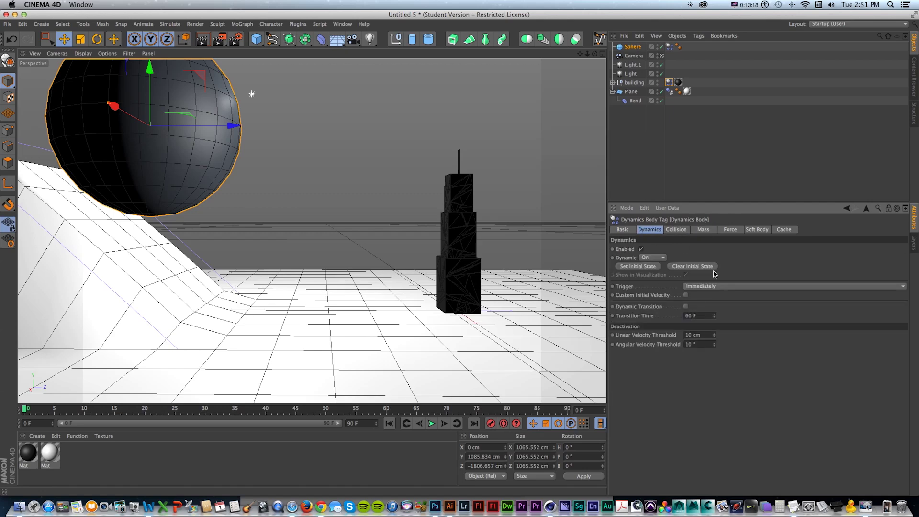
pyautogui.click(691, 287)
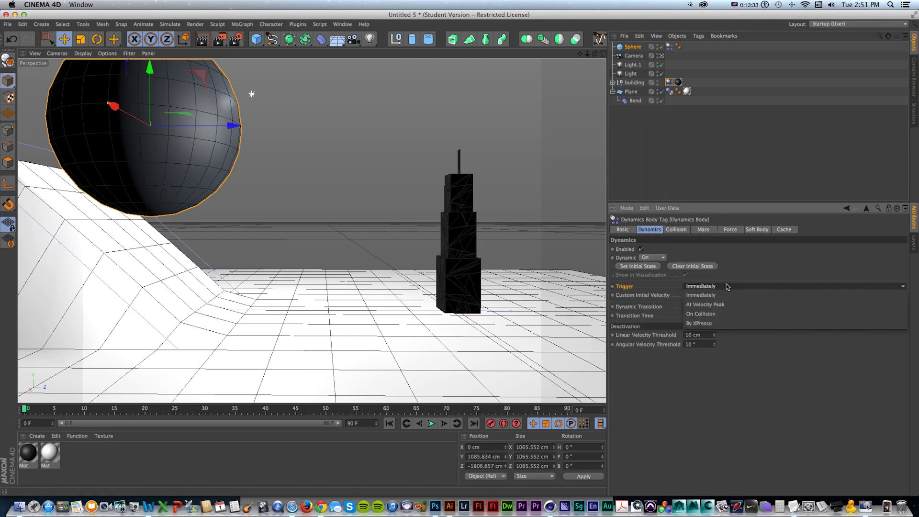
pyautogui.click(711, 313)
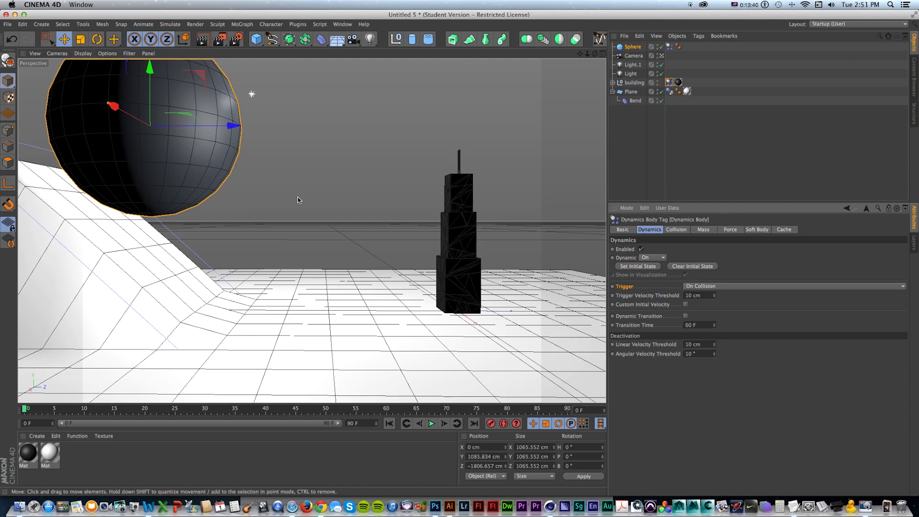
# Preview the sphere hitting the building and extend the timeline's end to 300 frames
pyautogui.click(433, 423)
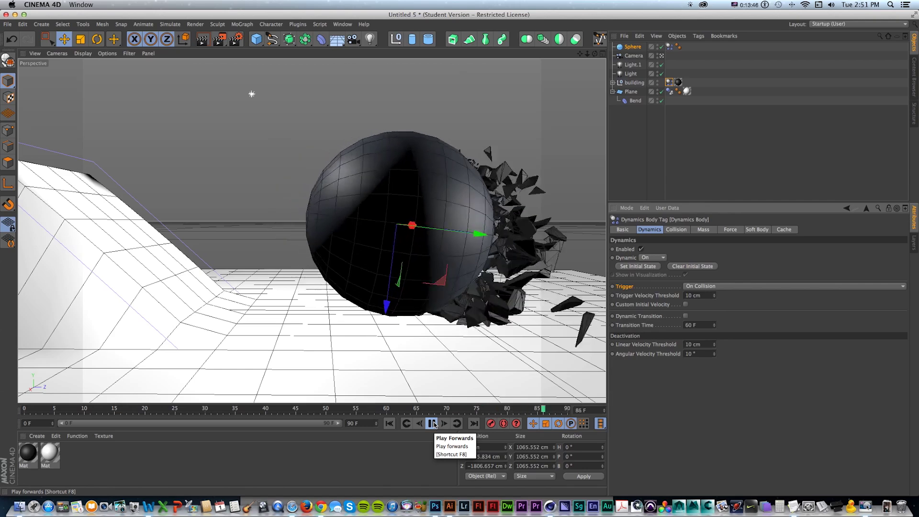
pyautogui.click(434, 424)
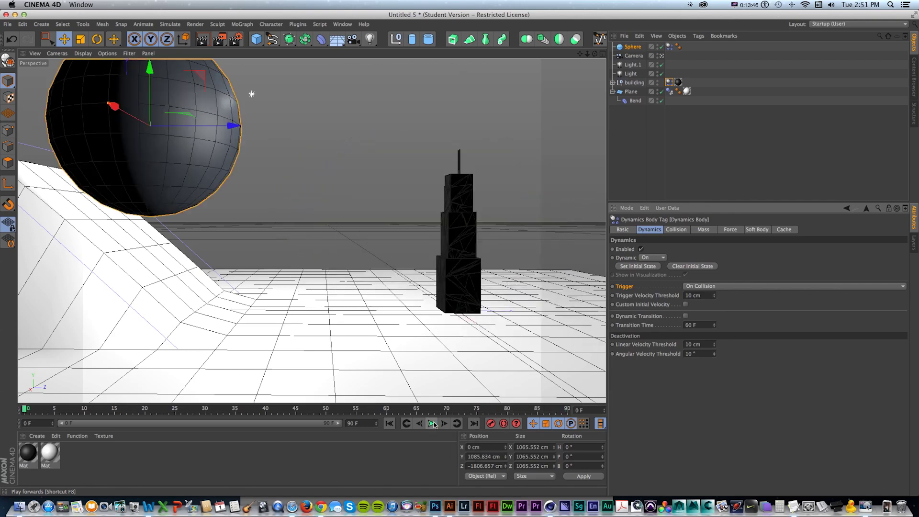
pyautogui.click(354, 423)
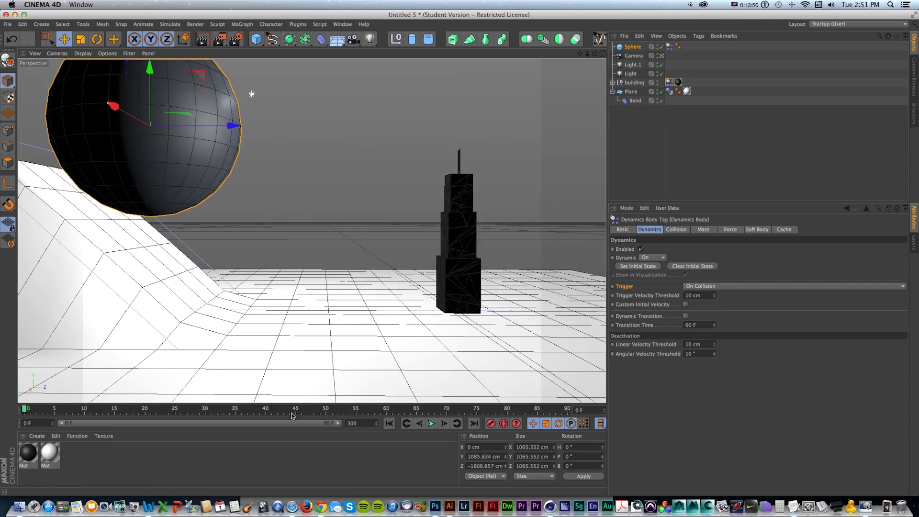
pyautogui.press('Return')
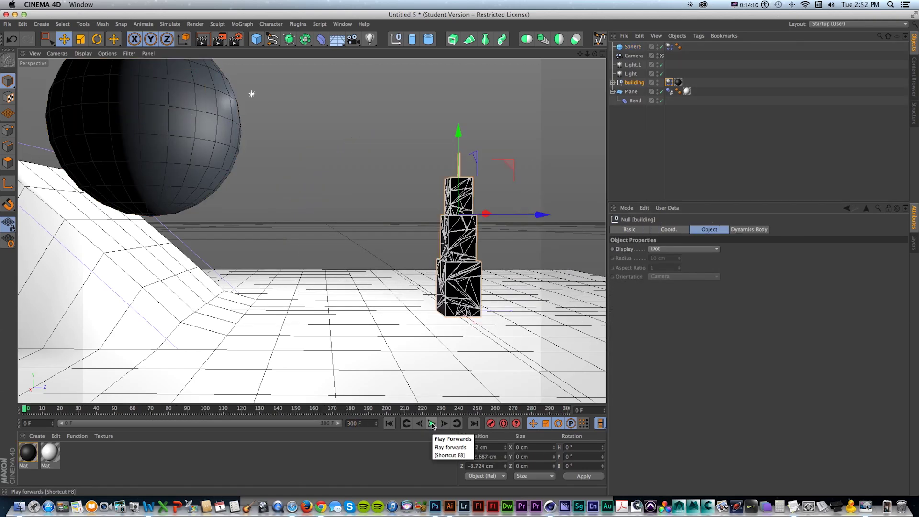
# Play the simulation over the 300-frame timeline and return to frame 0
pyautogui.click(432, 424)
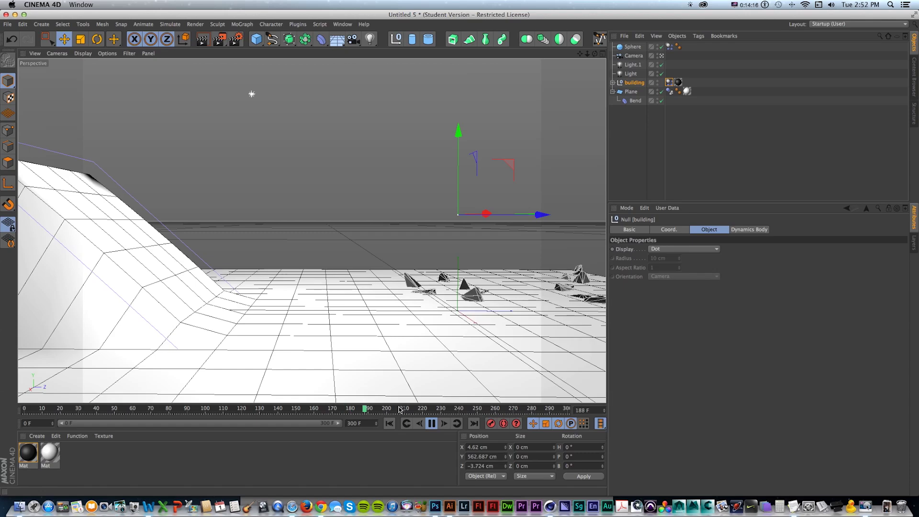
pyautogui.click(431, 423)
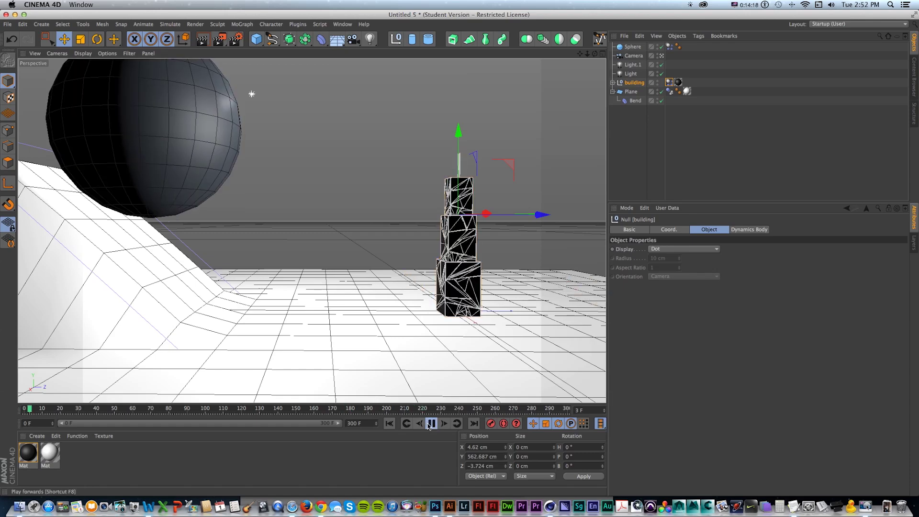
pyautogui.click(430, 424)
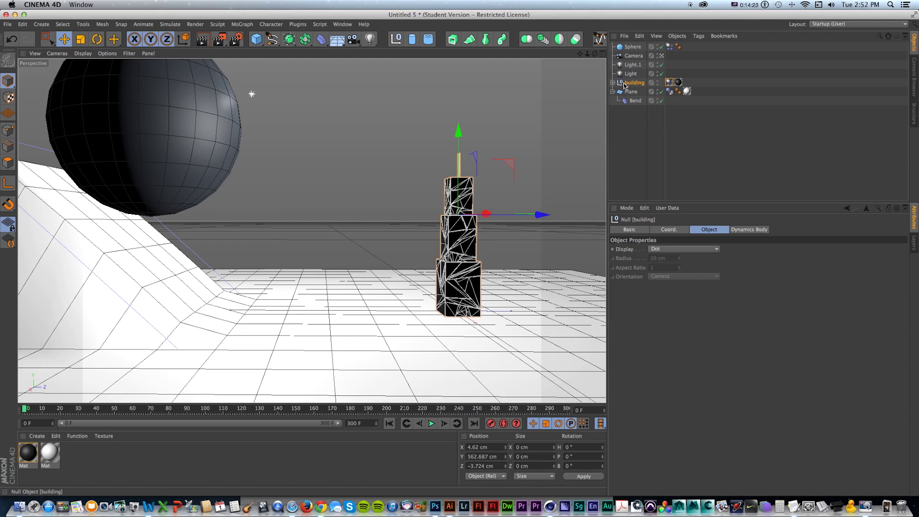
pyautogui.keyDown('ctrl'); pyautogui.moveTo(624, 83); pyautogui.dragTo(626, 80); pyautogui.keyUp('ctrl')
pyautogui.press('e')
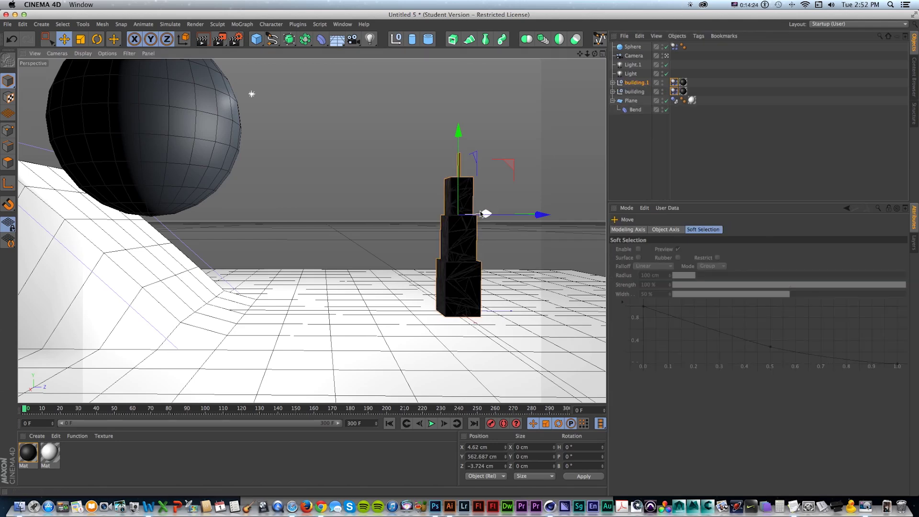
pyautogui.hotkey('ctrl', 'z')
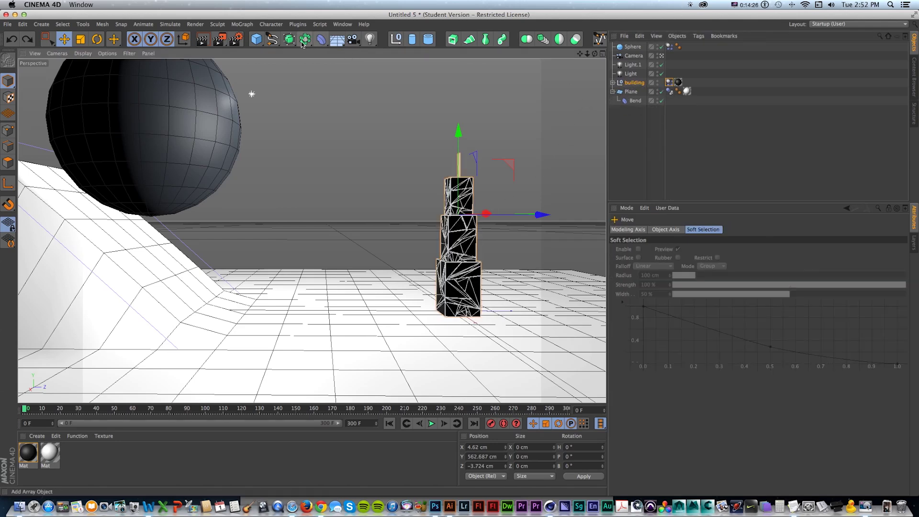
# Create an instance of the building and move it along X to about -367 cm
pyautogui.moveTo(290, 40); pyautogui.dragTo(487, 48)
pyautogui.click(475, 67)
pyautogui.moveTo(485, 214); pyautogui.dragTo(533, 166)
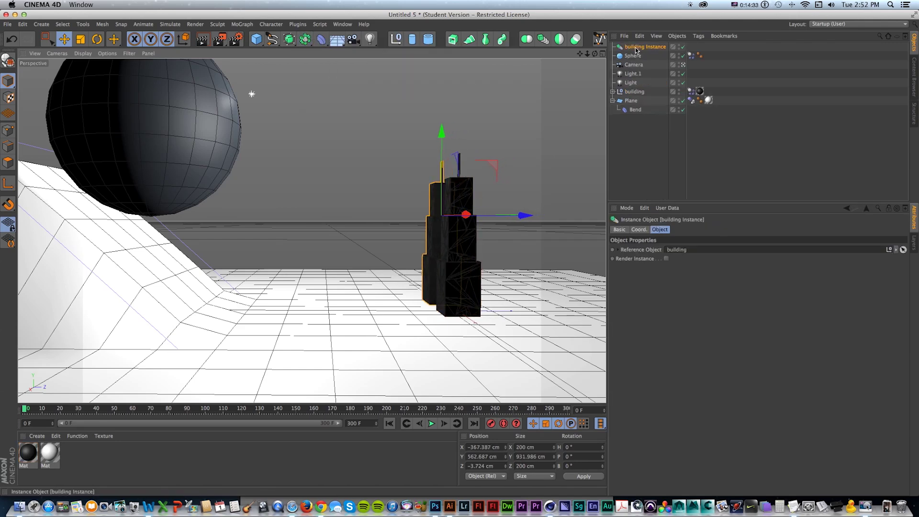
# Duplicate the building instance, move the copy along Z to about 332 cm and test the simulation to about frame 108
pyautogui.keyDown('ctrl'); pyautogui.moveTo(636, 46); pyautogui.dragTo(638, 43); pyautogui.keyUp('ctrl')
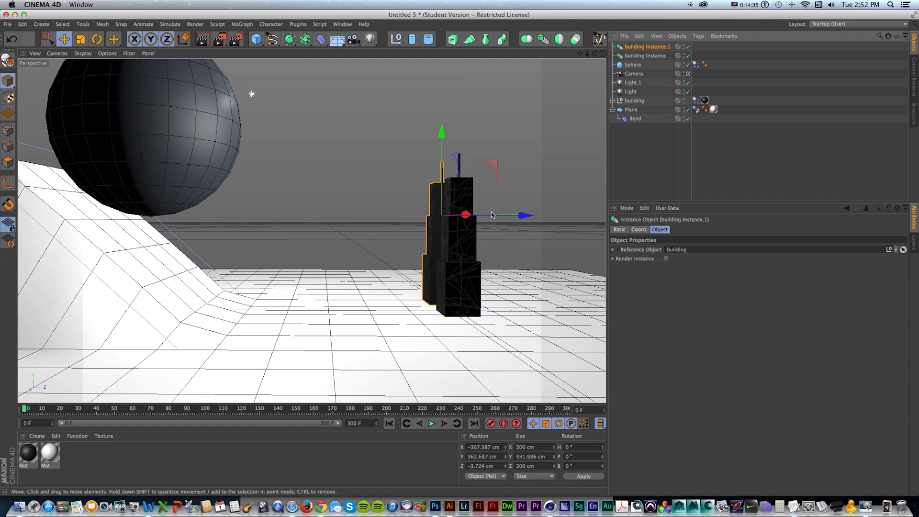
pyautogui.moveTo(492, 215); pyautogui.dragTo(529, 216)
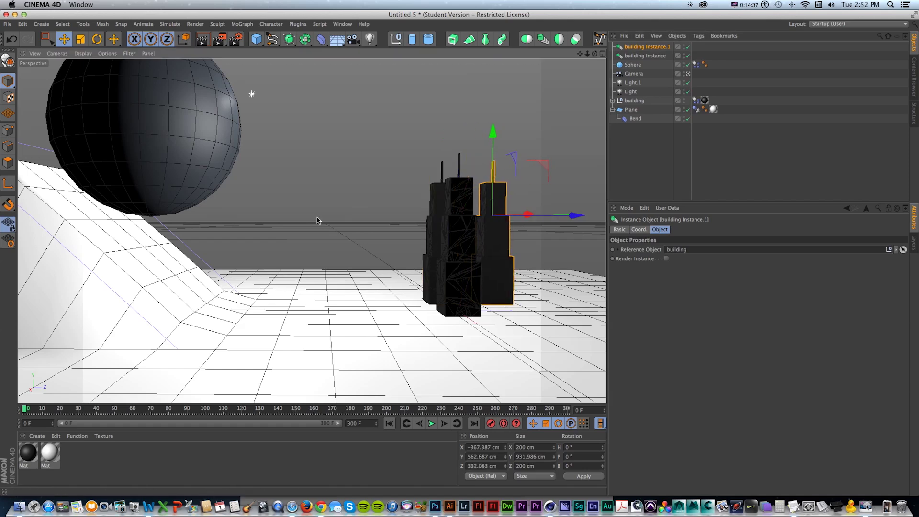
pyautogui.click(431, 425)
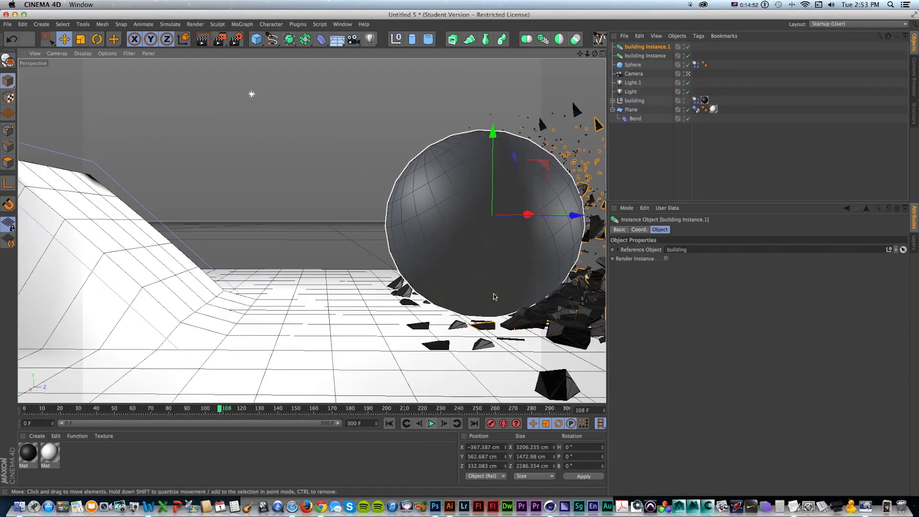
pyautogui.hotkey('shift', 'f')
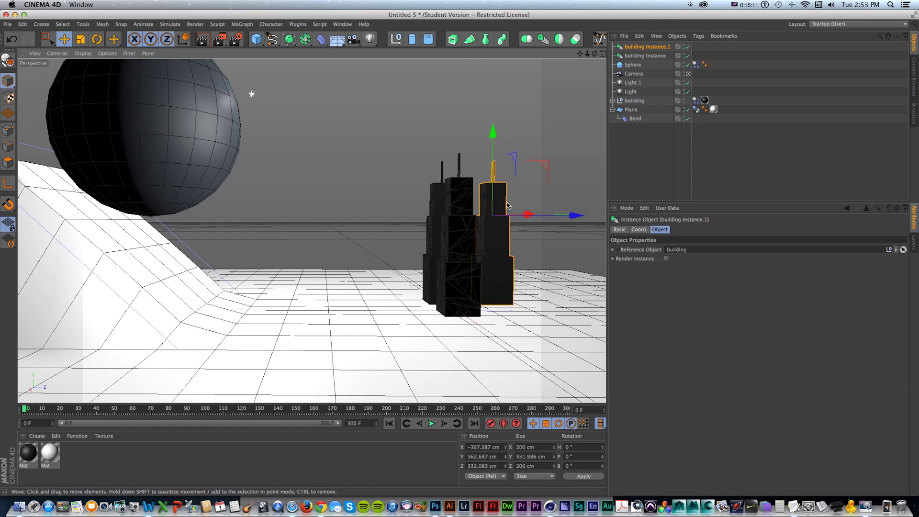
# Delete both building instances
pyautogui.keyDown('shift'); pyautogui.click(636, 58); pyautogui.keyUp('shift')
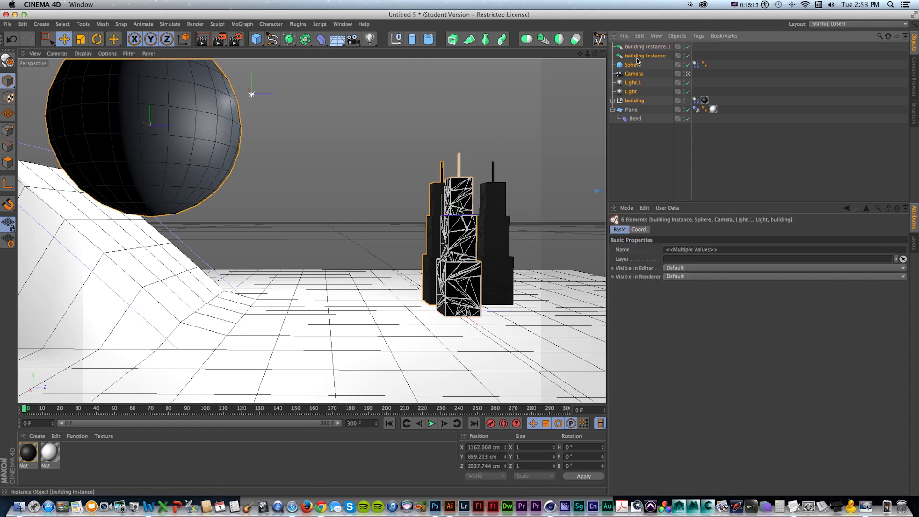
pyautogui.click(638, 49)
pyautogui.keyDown('shift'); pyautogui.click(634, 57); pyautogui.keyUp('shift')
pyautogui.press('Delete')
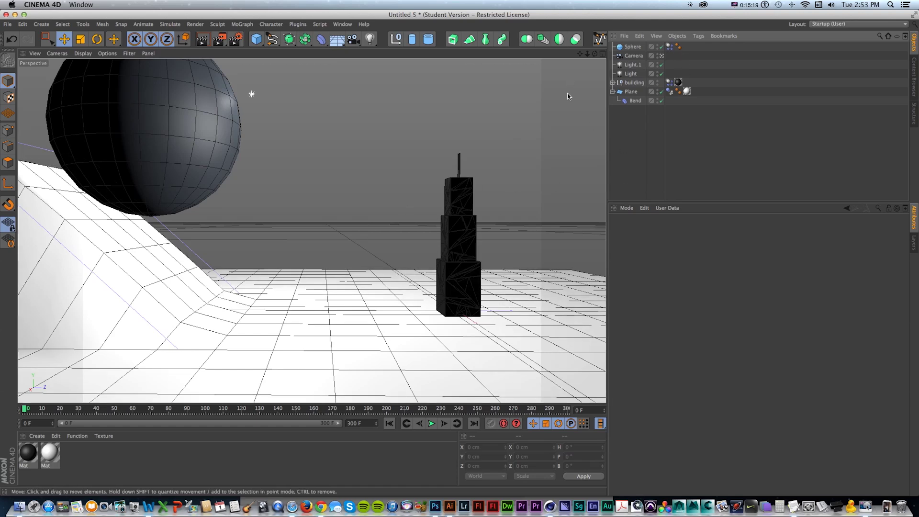
# Disable the sphere and open the dynamics settings of the building's dynamics body tag
pyautogui.click(661, 47)
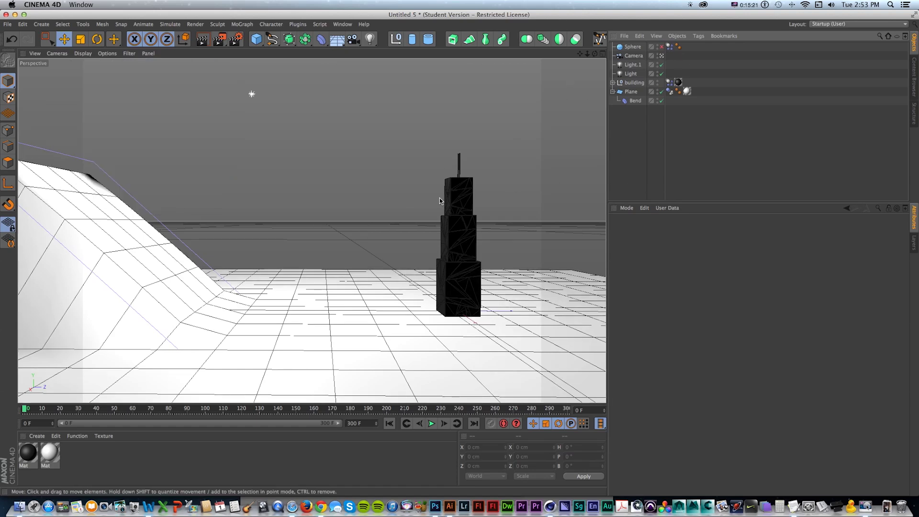
pyautogui.keyDown('alt'); pyautogui.moveTo(392, 209); pyautogui.dragTo(357, 224, button='middle'); pyautogui.keyUp('alt')
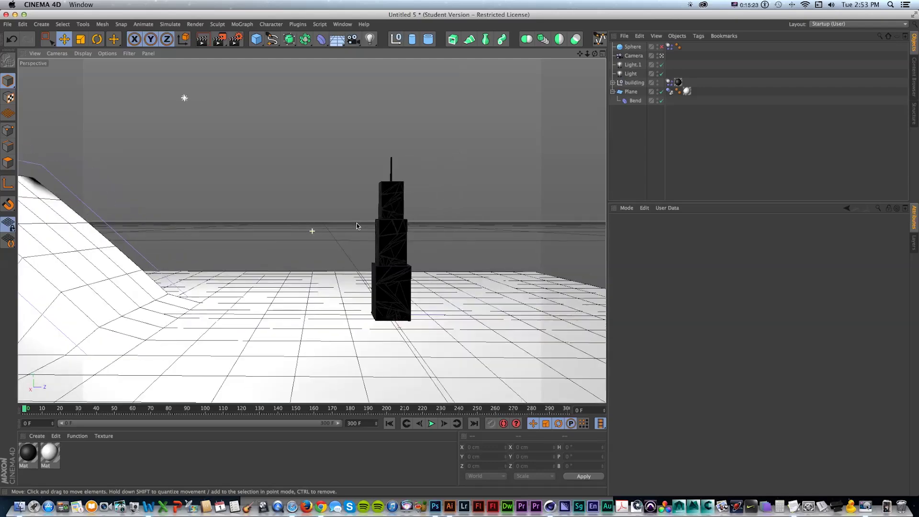
pyautogui.scroll(4, 360, 224)
pyautogui.keyDown('alt'); pyautogui.moveTo(361, 232); pyautogui.dragTo(397, 246); pyautogui.keyUp('alt')
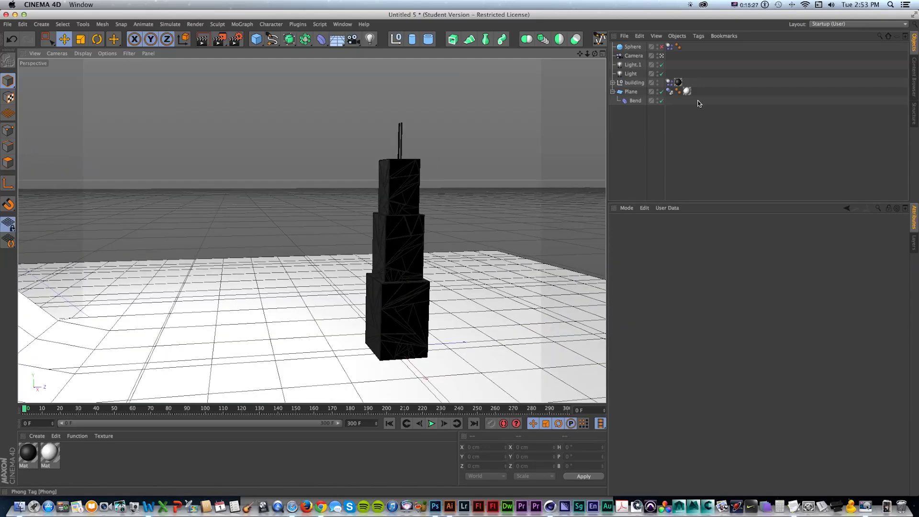
pyautogui.click(669, 82)
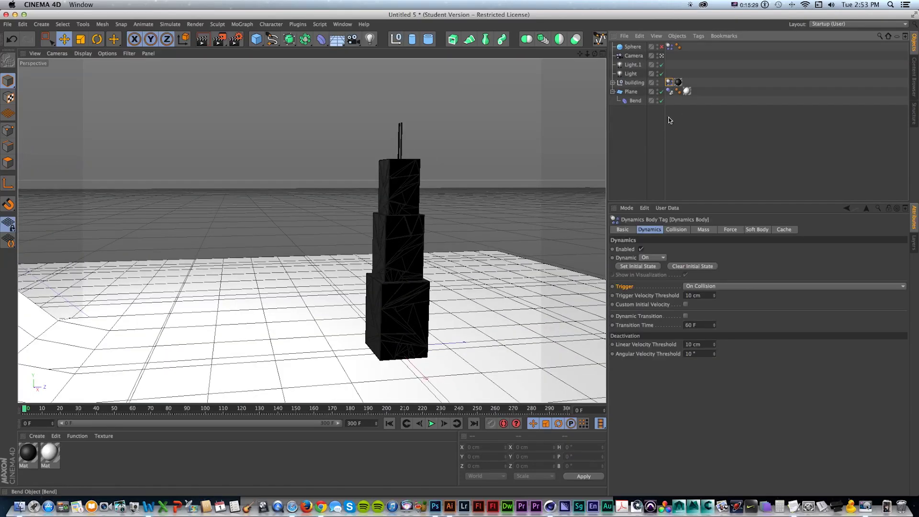
pyautogui.scroll(-2, 367, 145)
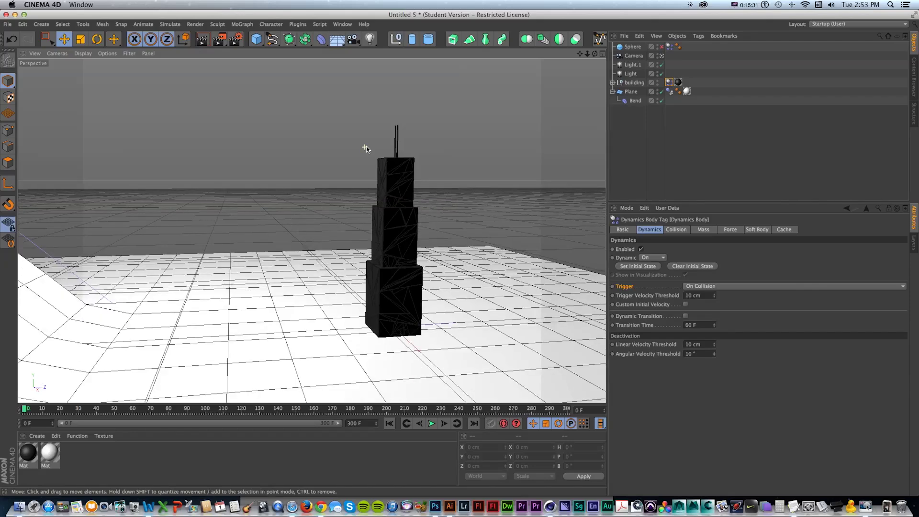
pyautogui.keyDown('alt'); pyautogui.moveTo(313, 214); pyautogui.dragTo(312, 232, button='middle'); pyautogui.keyUp('alt')
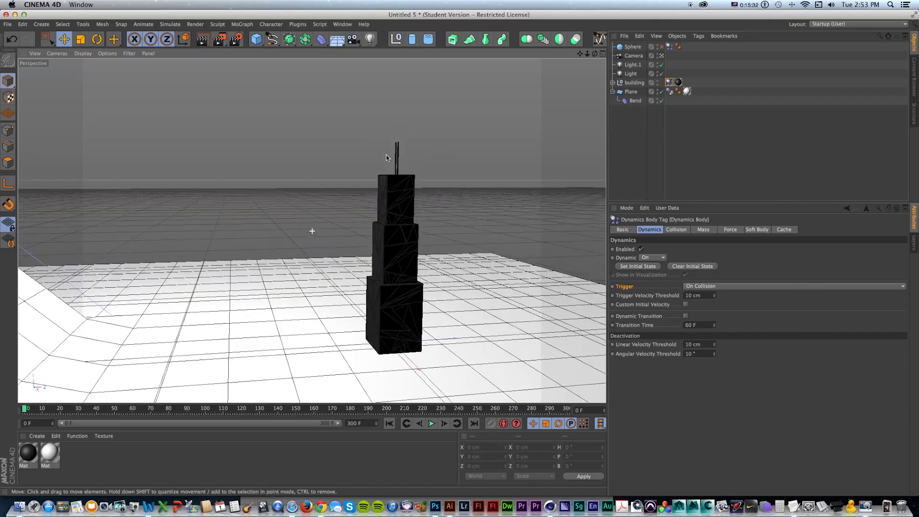
# Add a cube and raise it along Y above the building's spire to about 1004 cm
pyautogui.click(255, 41)
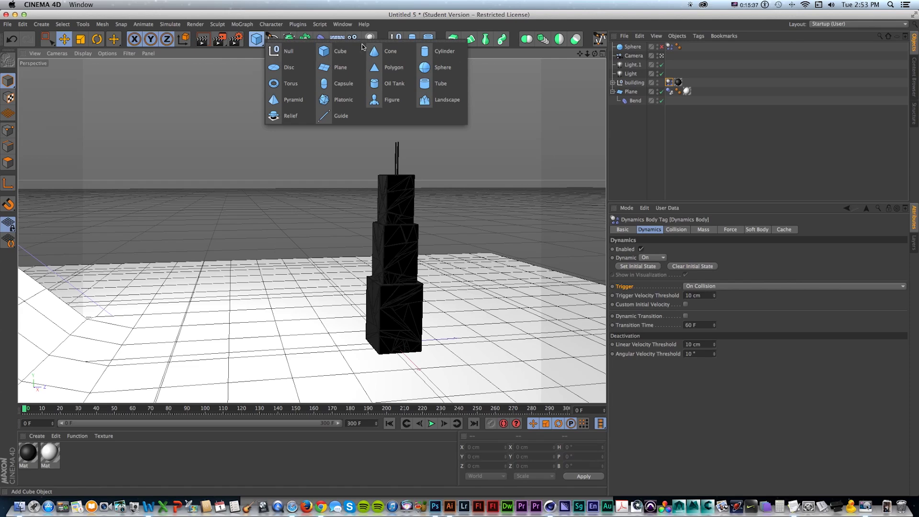
pyautogui.click(338, 51)
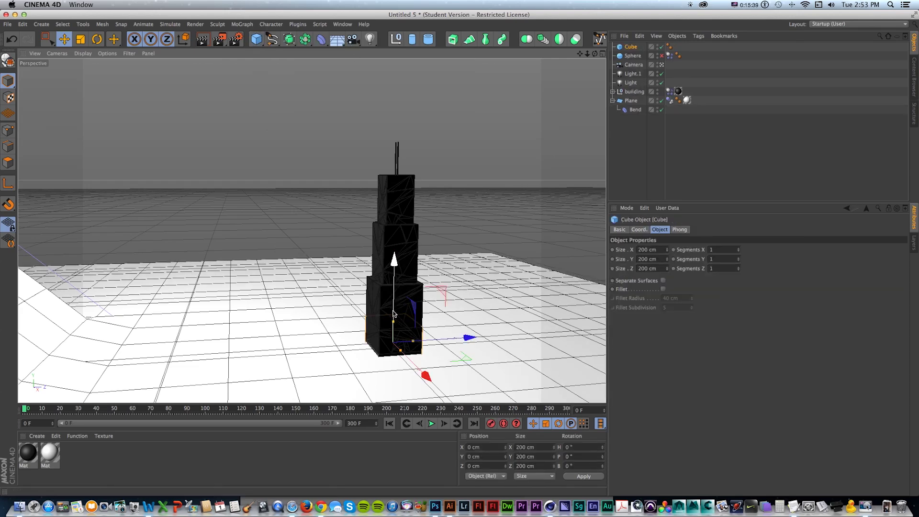
pyautogui.moveTo(394, 314); pyautogui.dragTo(398, 111)
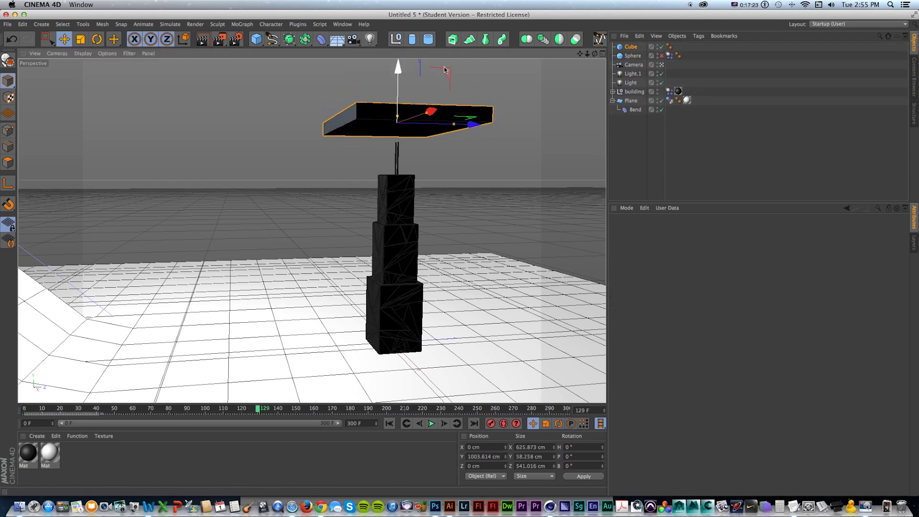
# Make the cube slab above the building a collider body and play the simulation from frame 0
pyautogui.rightClick(629, 47)
pyautogui.moveTo(679, 127)
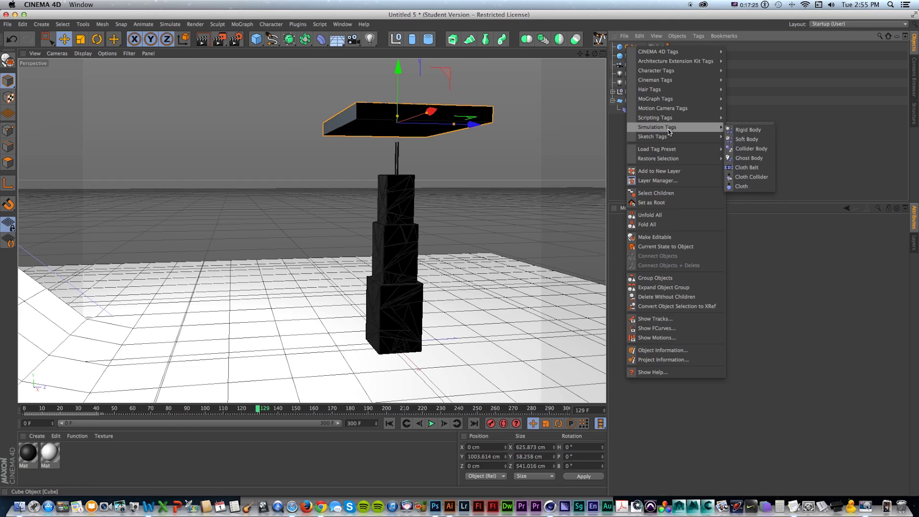
pyautogui.click(754, 149)
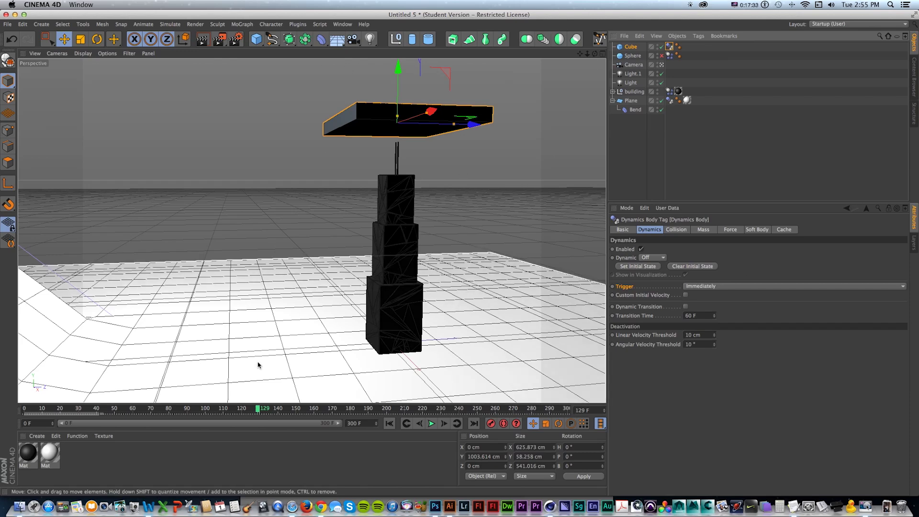
pyautogui.moveTo(70, 413); pyautogui.dragTo(21, 410)
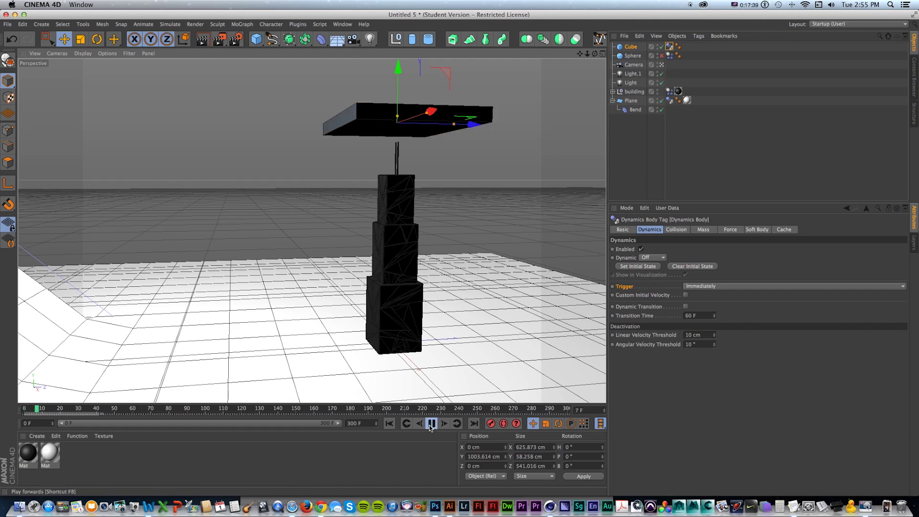
pyautogui.click(431, 423)
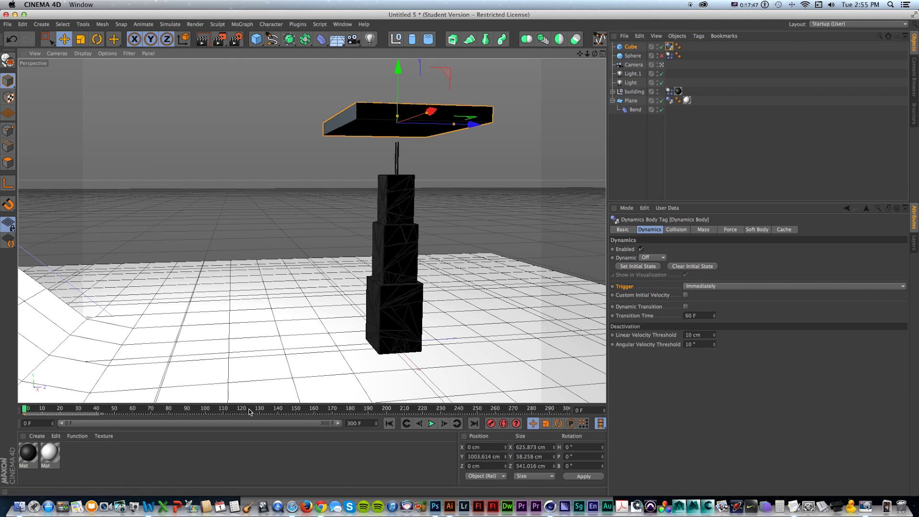
# At frame 149, lower the slab into the building to about Y 437 cm and record a keyframe
pyautogui.click(296, 411)
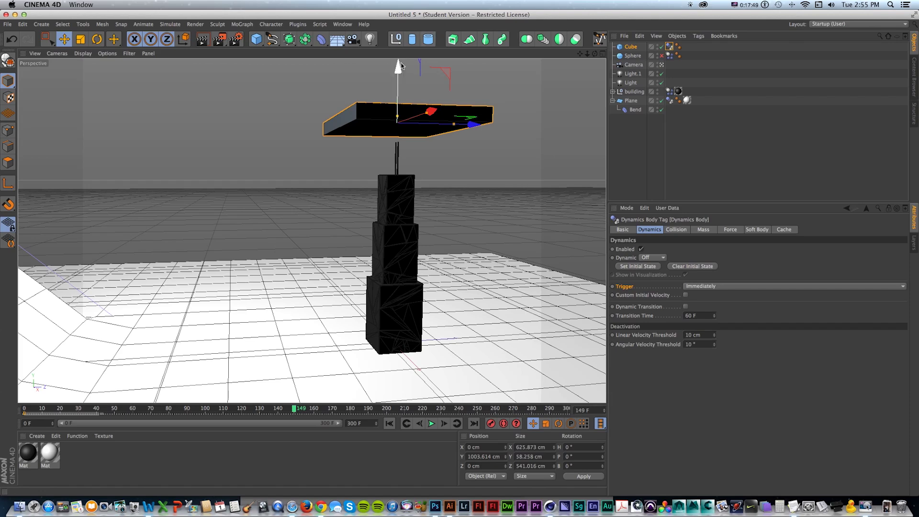
pyautogui.moveTo(401, 66); pyautogui.dragTo(402, 200)
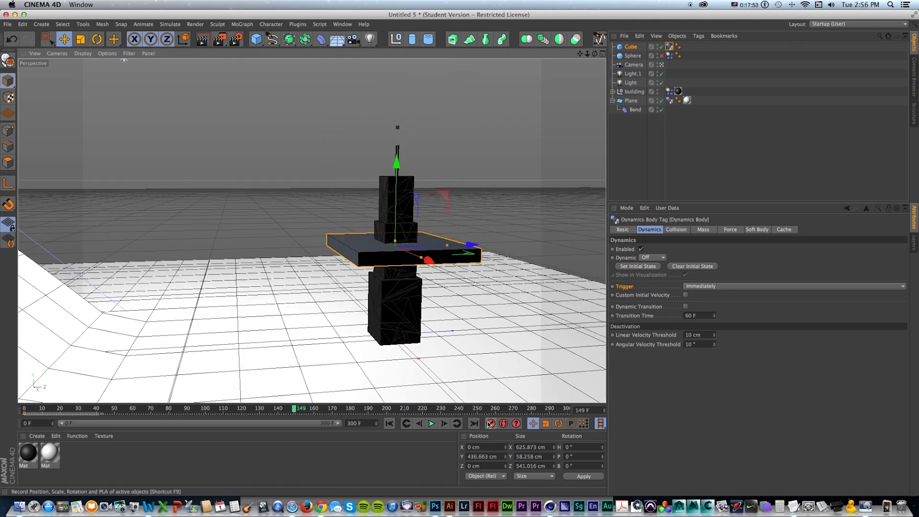
pyautogui.click(489, 422)
# Play the slab's crushing of the building from frame 0 to about frame 130 and replay it from the start
pyautogui.hotkey('shift', 'f')
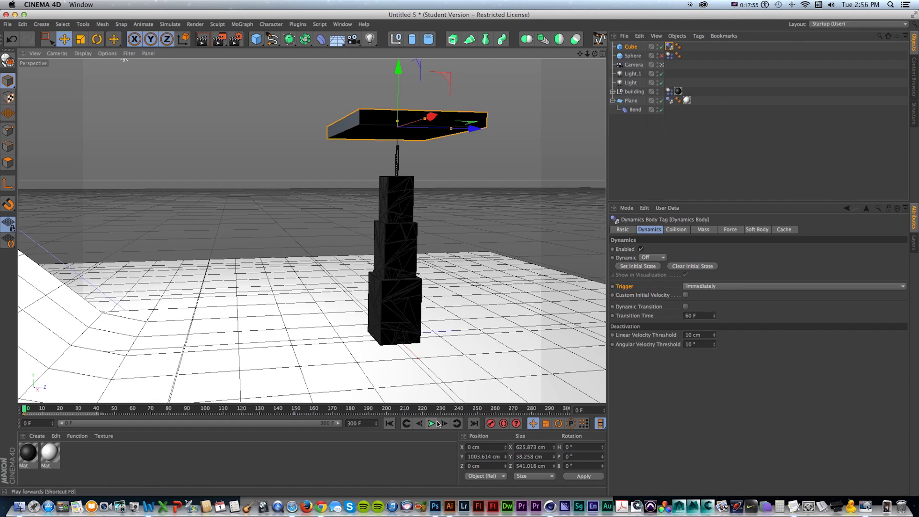
pyautogui.click(433, 424)
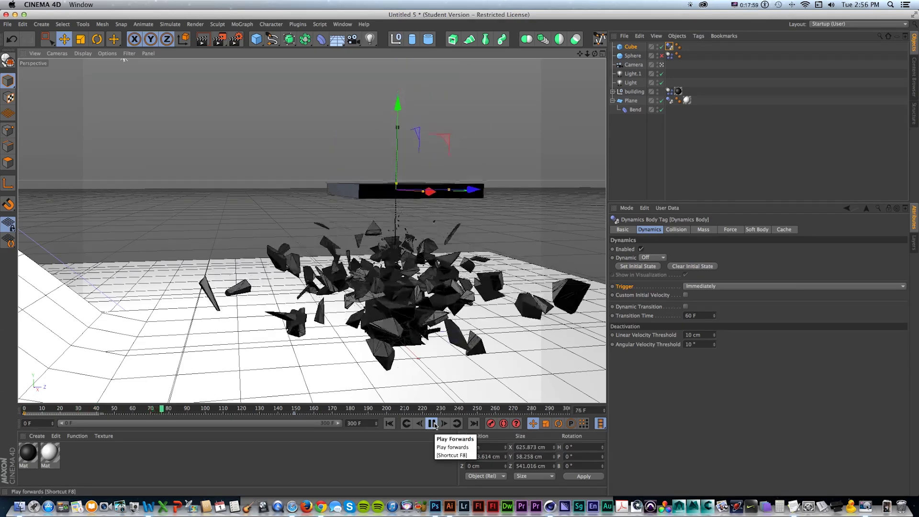
pyautogui.click(432, 423)
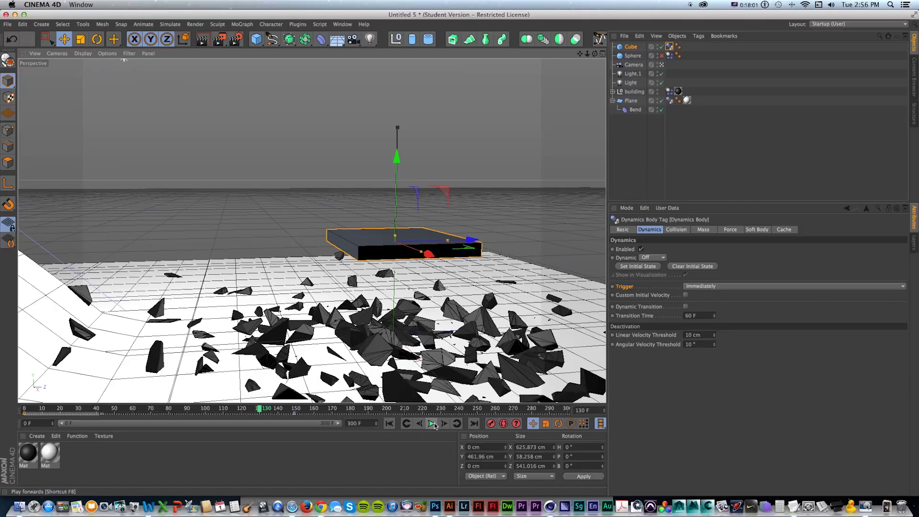
pyautogui.hotkey('shift', 'f')
pyautogui.click(432, 423)
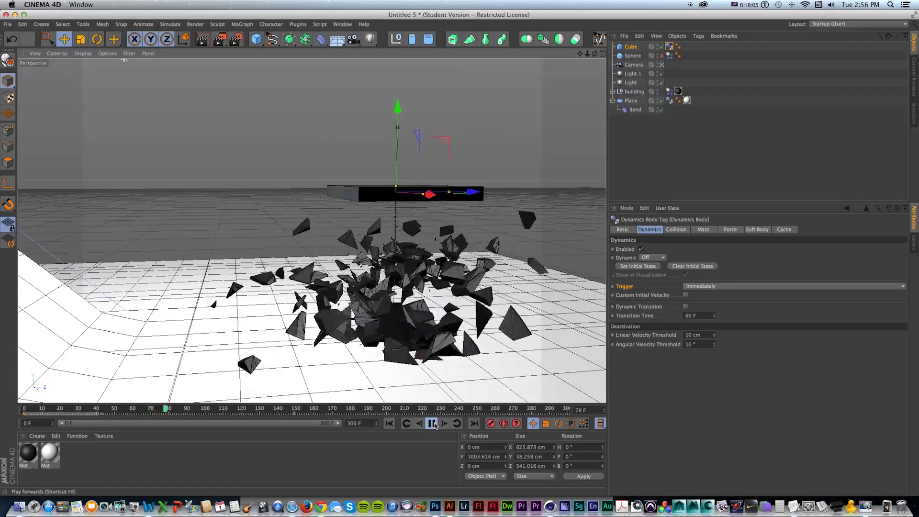
# Replay the slab's crushing of the building from frame 0, stop at frame 60 and render the view
pyautogui.click(433, 423)
pyautogui.hotkey('shift', 'f')
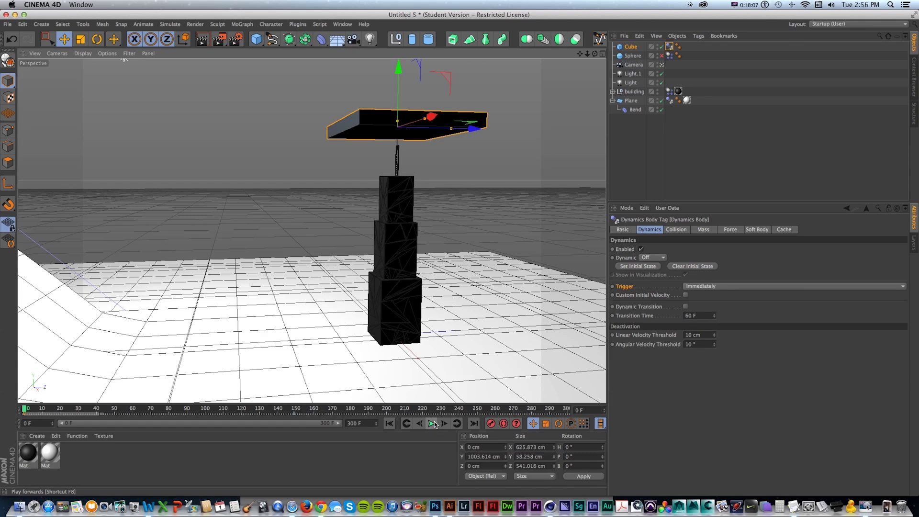
pyautogui.click(432, 423)
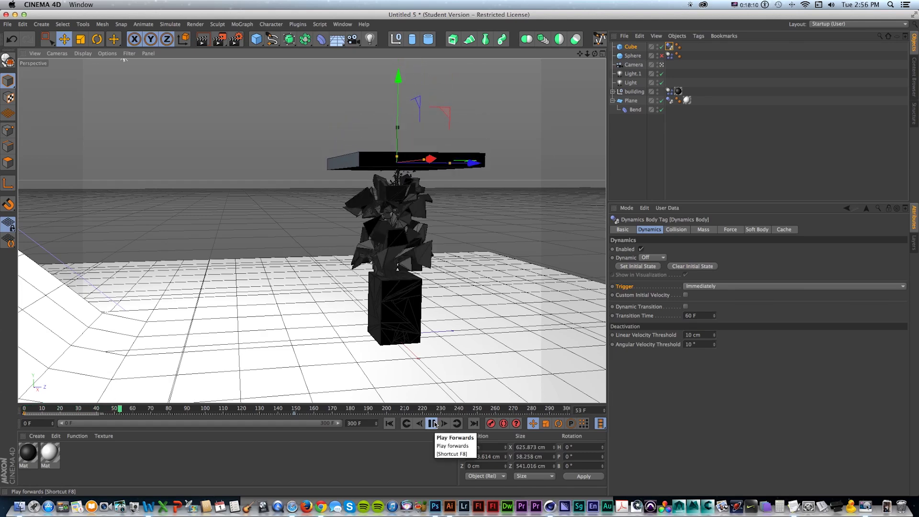
pyautogui.click(433, 423)
pyautogui.hotkey('ctrl', 'r')
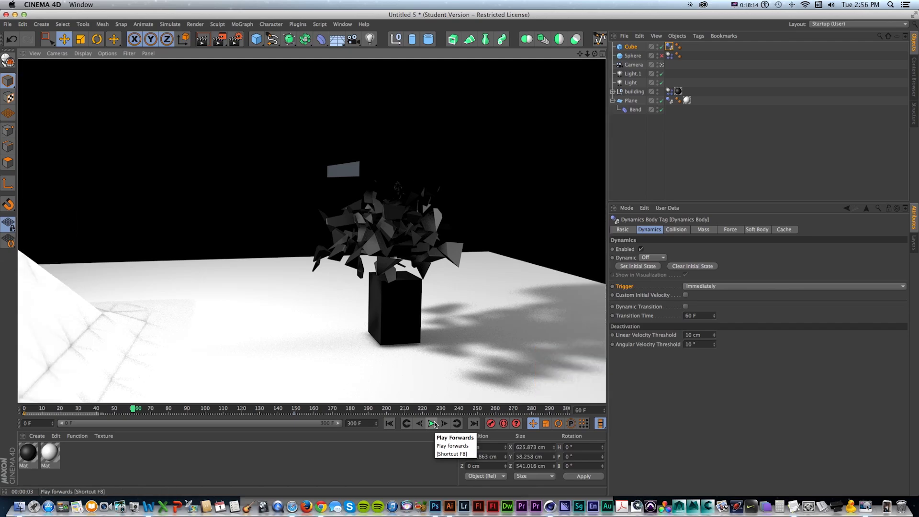
# Continue the collapse playback, replay it from frame 0 to frame 106, render that view and return to frame 0
pyautogui.click(433, 423)
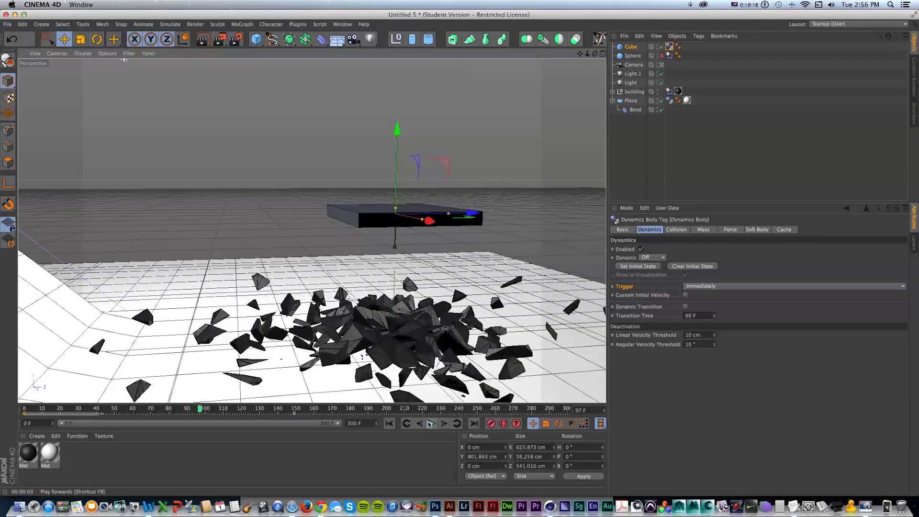
pyautogui.click(433, 423)
pyautogui.moveTo(50, 451); pyautogui.dragTo(398, 237)
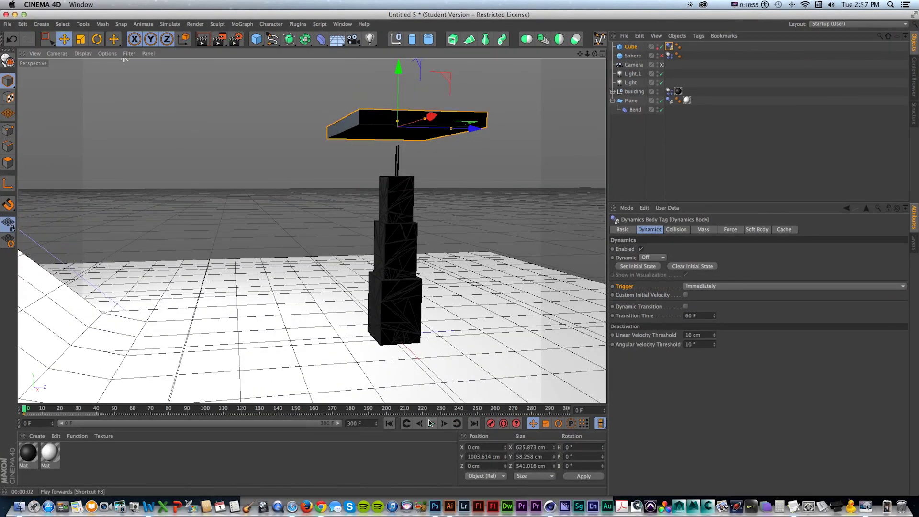
pyautogui.click(431, 424)
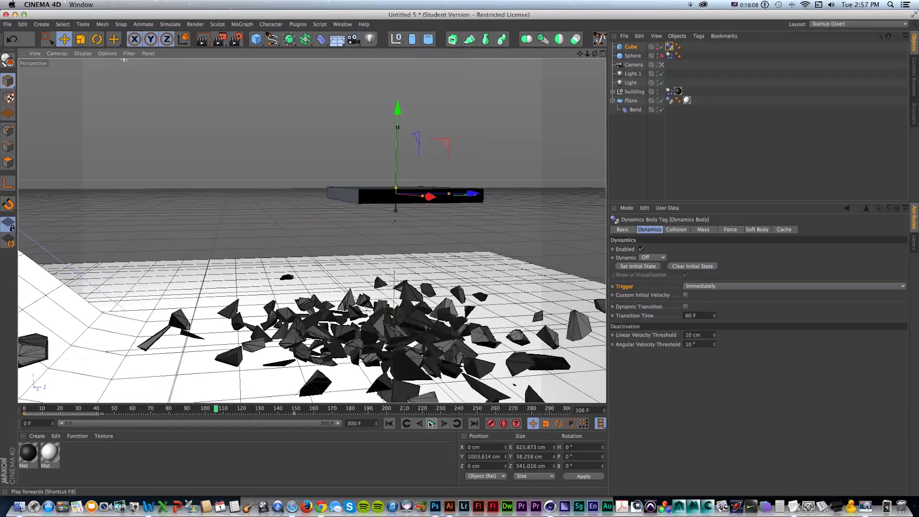
pyautogui.click(431, 424)
pyautogui.hotkey('ctrl', 'r')
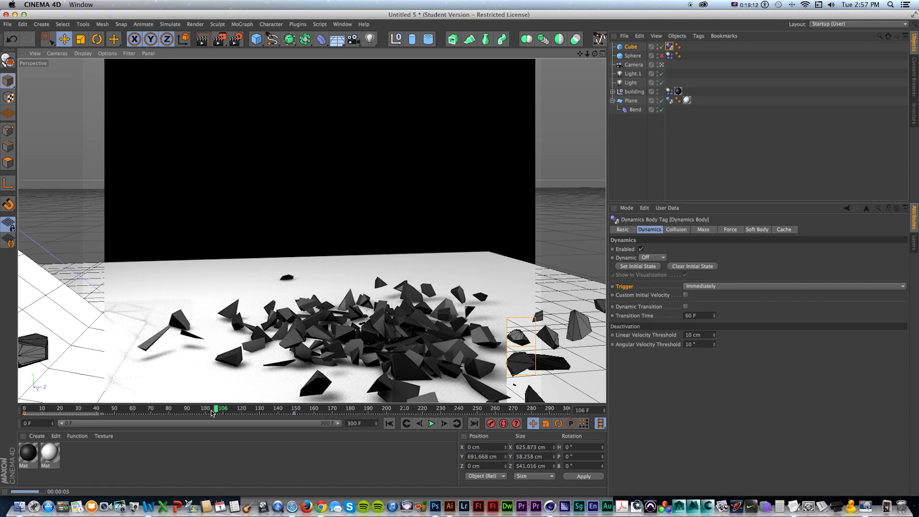
pyautogui.moveTo(217, 409); pyautogui.dragTo(15, 408)
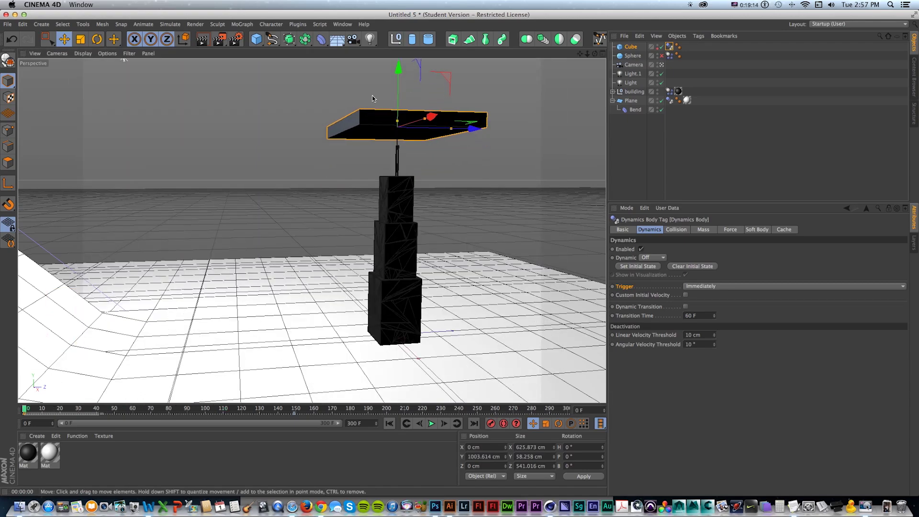
# Create a new material and place it after the white material in the material list
pyautogui.keyDown('alt'); pyautogui.moveTo(465, 121); pyautogui.dragTo(446, 243); pyautogui.keyUp('alt')
pyautogui.keyDown('alt'); pyautogui.moveTo(428, 109); pyautogui.dragTo(413, 190, button='middle'); pyautogui.keyUp('alt')
pyautogui.keyDown('alt'); pyautogui.moveTo(406, 154); pyautogui.dragTo(374, 186); pyautogui.keyUp('alt')
pyautogui.keyDown('alt'); pyautogui.moveTo(373, 185); pyautogui.dragTo(376, 233, button='middle'); pyautogui.keyUp('alt')
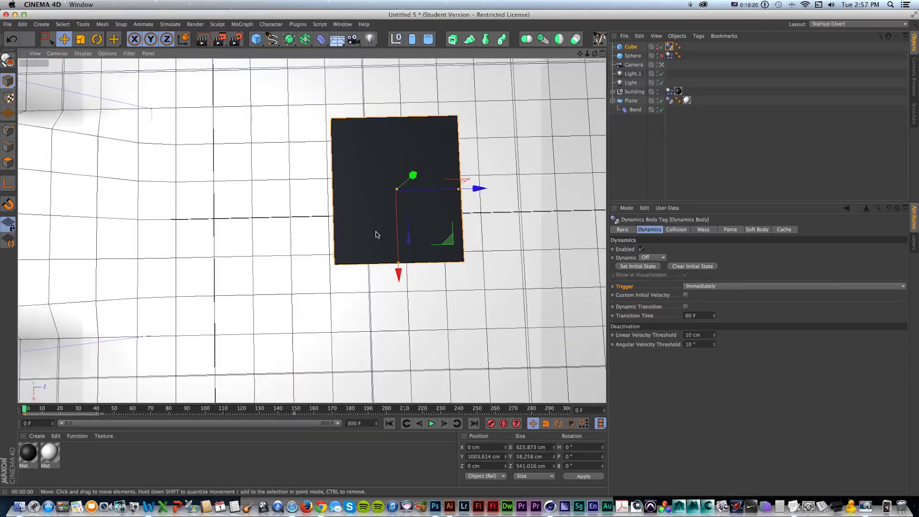
pyautogui.keyDown('alt'); pyautogui.moveTo(372, 238); pyautogui.dragTo(377, 183); pyautogui.keyUp('alt')
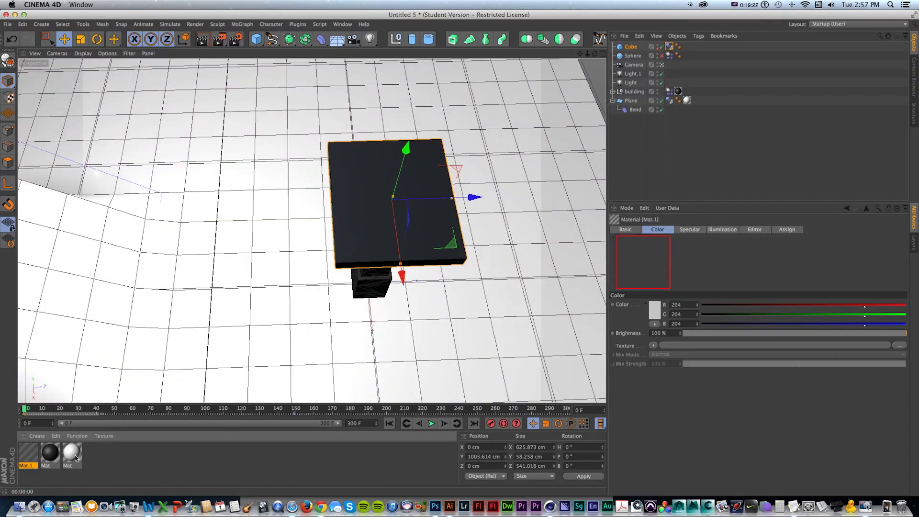
pyautogui.doubleClick(75, 457)
pyautogui.moveTo(78, 457); pyautogui.dragTo(76, 457)
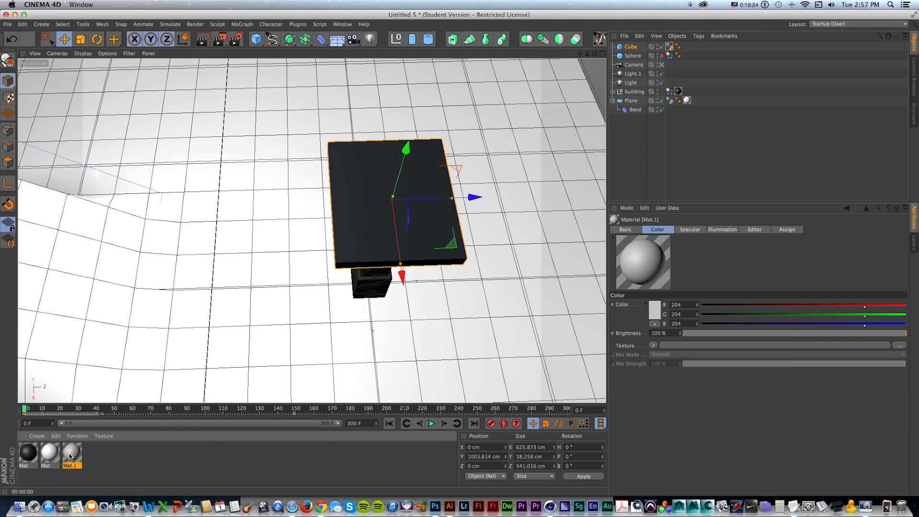
# Leave only Transparency enabled in Mat.1, with Color and Specular disabled, and apply the material to the cube slab
pyautogui.doubleClick(72, 455)
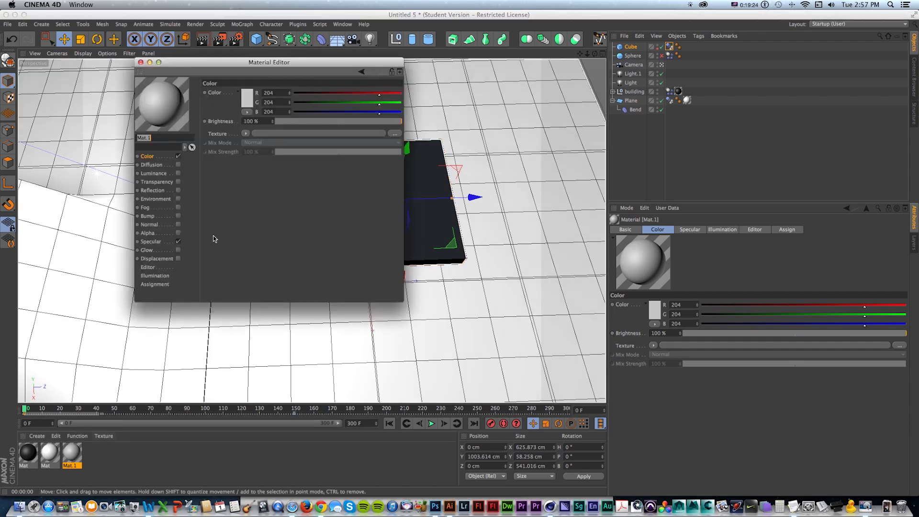
pyautogui.click(178, 181)
pyautogui.click(178, 156)
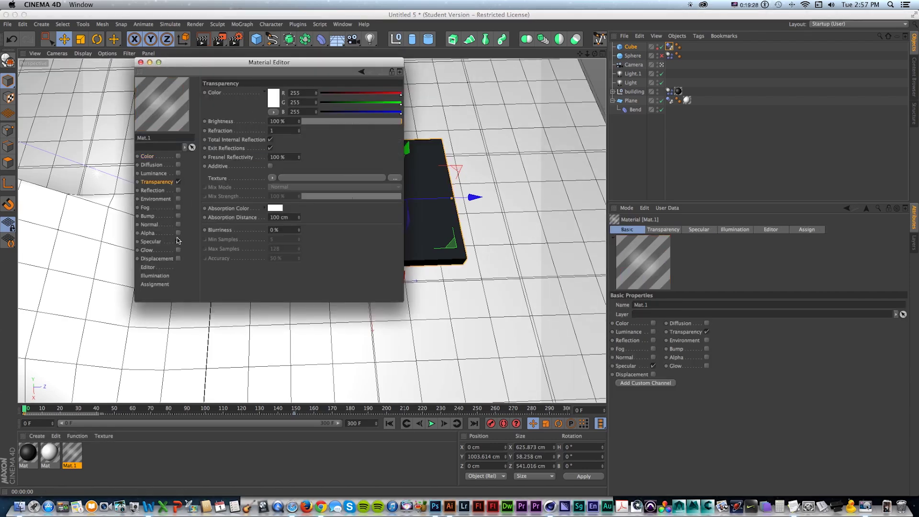
pyautogui.moveTo(170, 62); pyautogui.dragTo(305, 102)
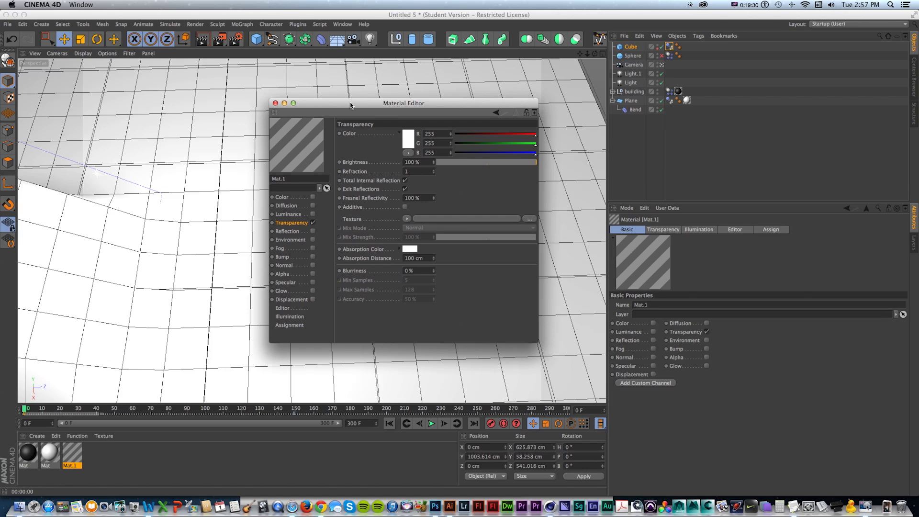
pyautogui.click(275, 104)
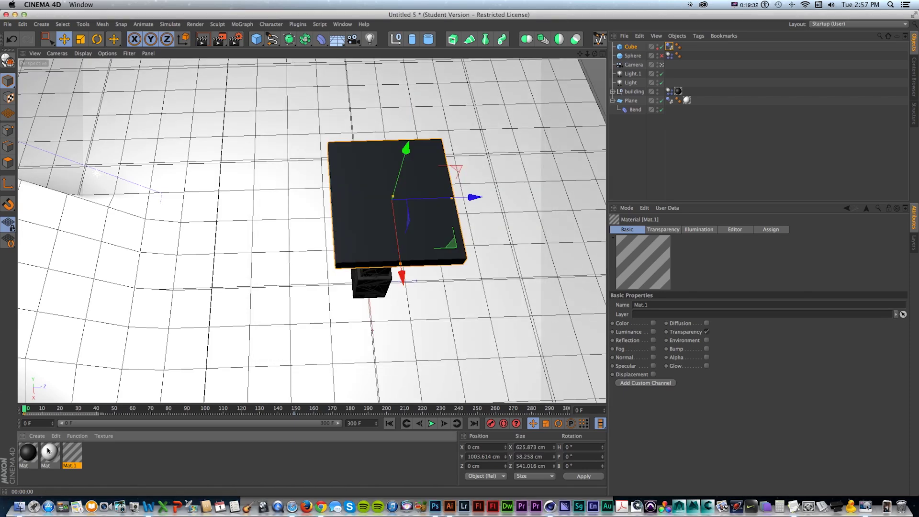
pyautogui.moveTo(77, 453); pyautogui.dragTo(433, 190)
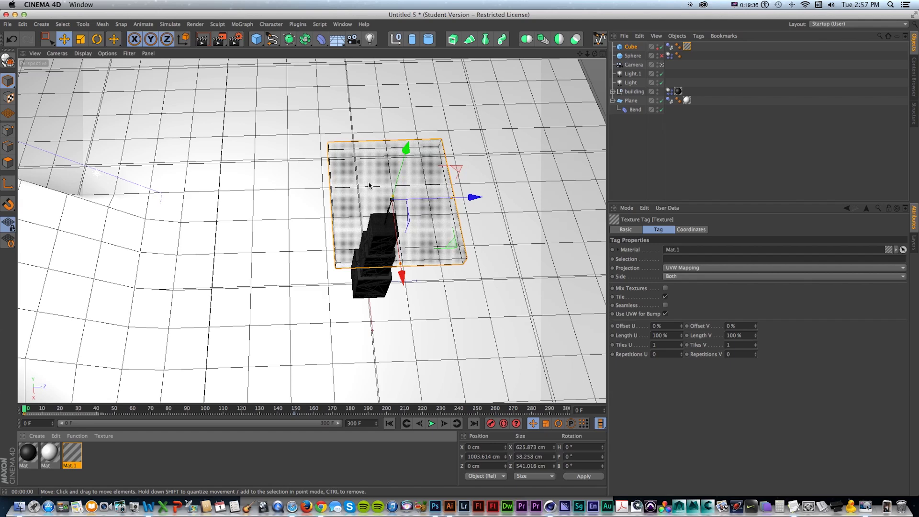
# Play the simulation from above to frame 78, render the view through the transparent slab and return to frame 0
pyautogui.click(432, 424)
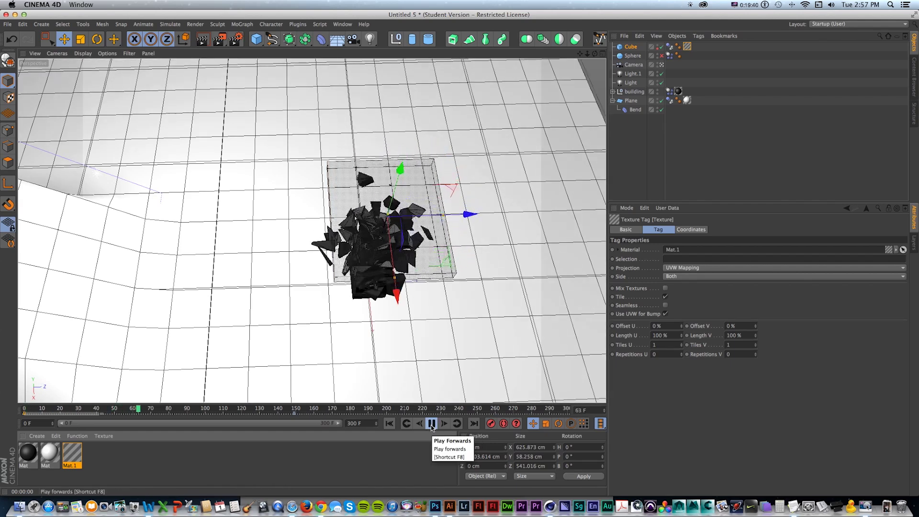
pyautogui.click(431, 424)
pyautogui.press('super+r')
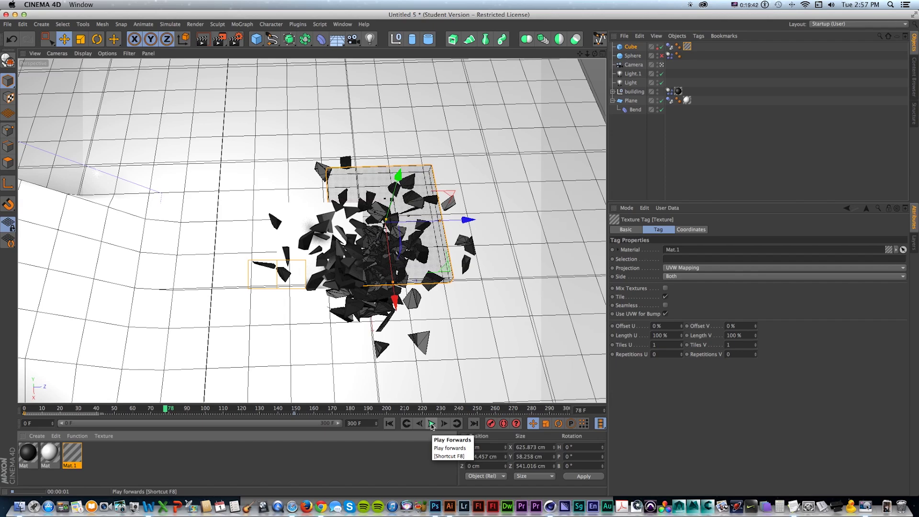
pyautogui.click(431, 424)
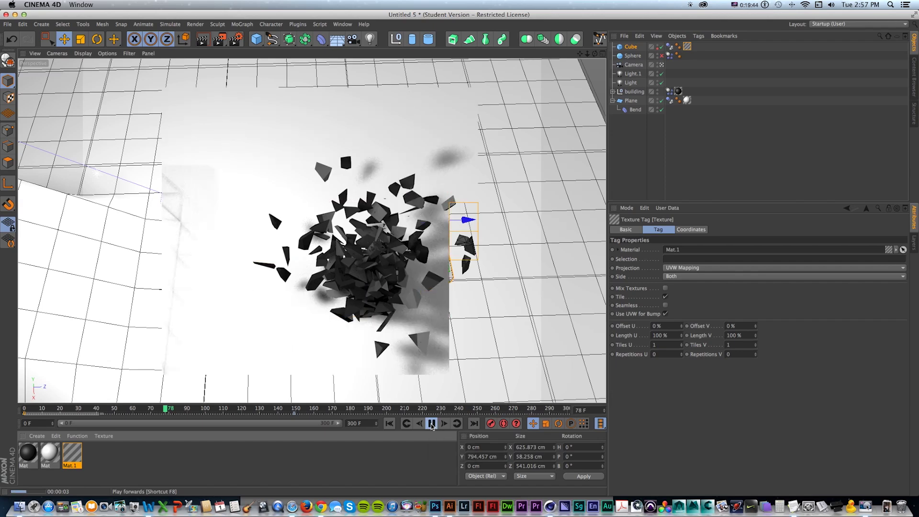
pyautogui.click(390, 423)
# View the building from the side and play the slab's crushing twice from frame 0, then return to the start
pyautogui.keyDown('alt'); pyautogui.moveTo(408, 274); pyautogui.dragTo(397, 153); pyautogui.keyUp('alt')
pyautogui.keyDown('alt'); pyautogui.moveTo(397, 155); pyautogui.dragTo(418, 234, button='middle'); pyautogui.keyUp('alt')
pyautogui.keyDown('alt'); pyautogui.moveTo(419, 233); pyautogui.dragTo(455, 202); pyautogui.keyUp('alt')
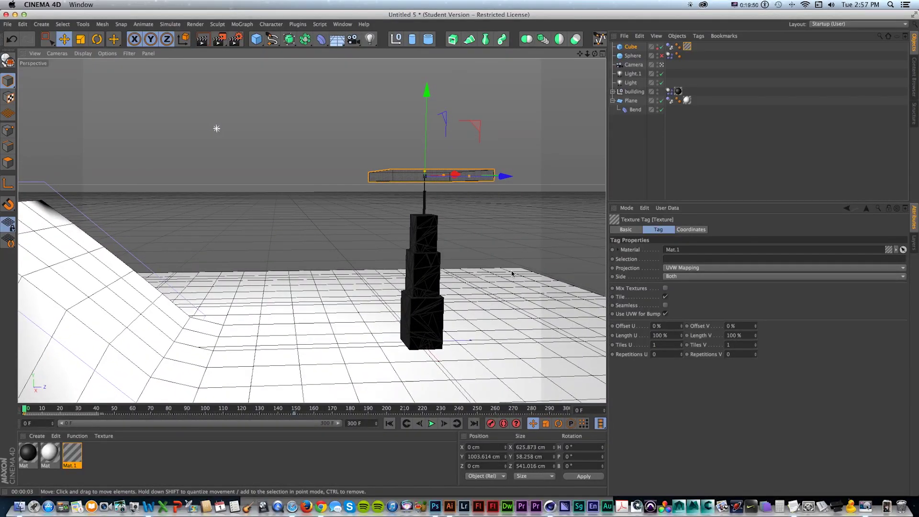
pyautogui.click(431, 424)
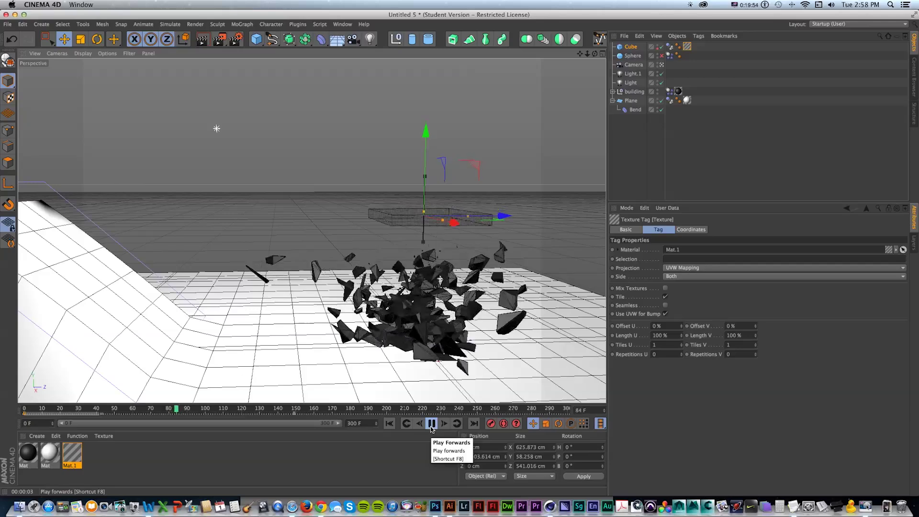
pyautogui.click(431, 427)
pyautogui.hotkey('shift', 'f')
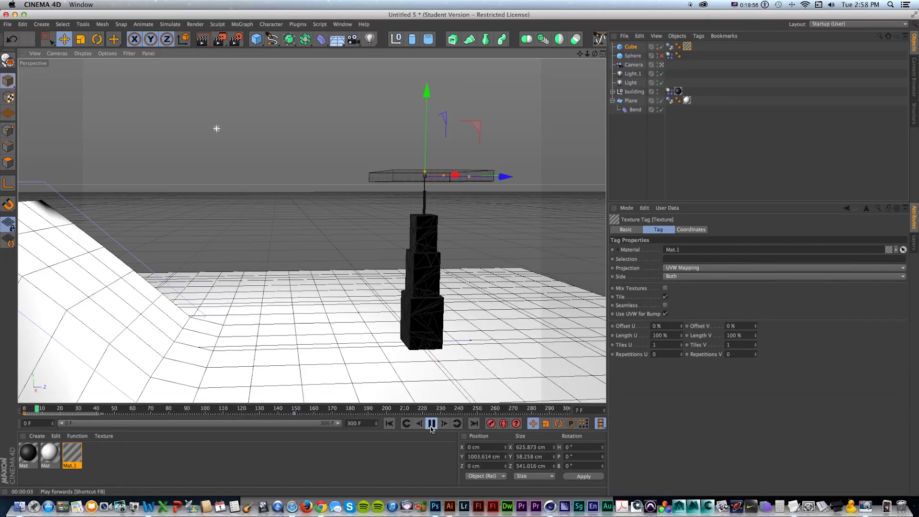
pyautogui.click(431, 427)
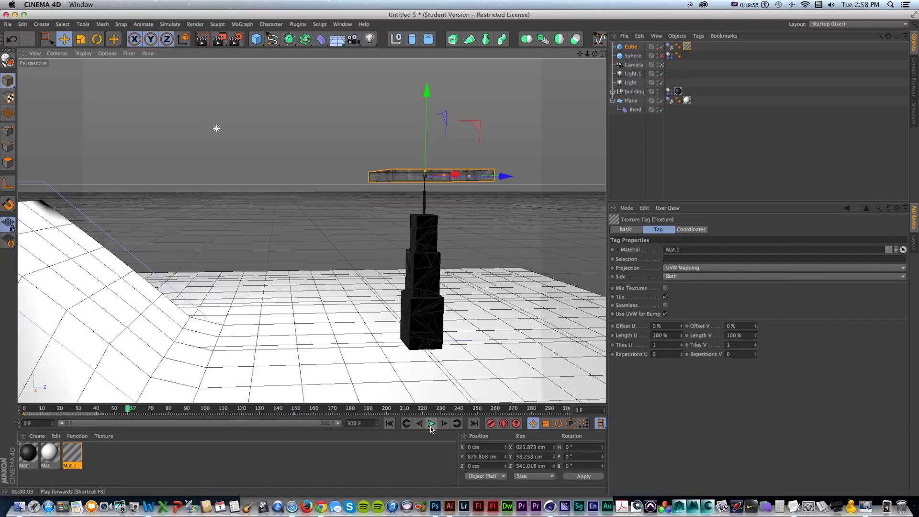
pyautogui.hotkey('shift', 'f')
# Add a tube primitive at the building's base and display all four views
pyautogui.scroll(1, 418, 303)
pyautogui.keyDown('alt'); pyautogui.moveTo(417, 304); pyautogui.dragTo(412, 270, button='middle'); pyautogui.keyUp('alt')
pyautogui.keyDown('alt'); pyautogui.moveTo(411, 270); pyautogui.dragTo(396, 308); pyautogui.keyUp('alt')
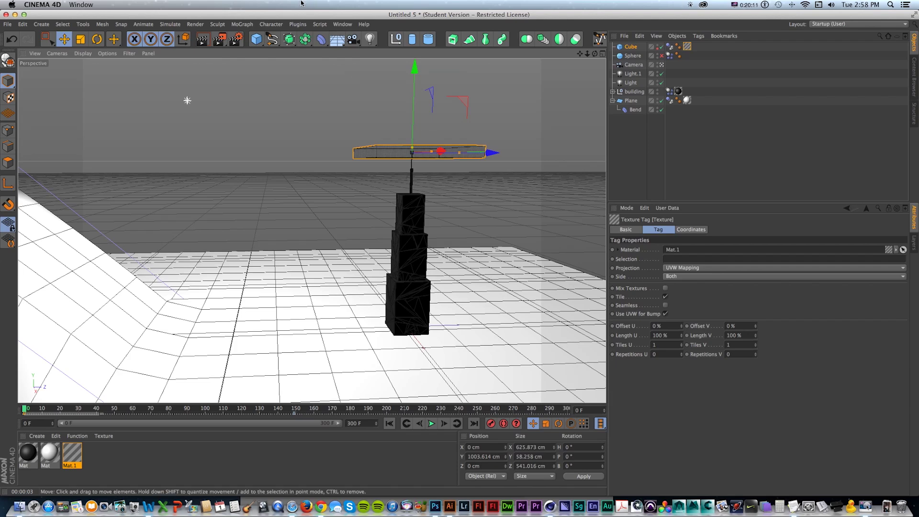
pyautogui.click(259, 40)
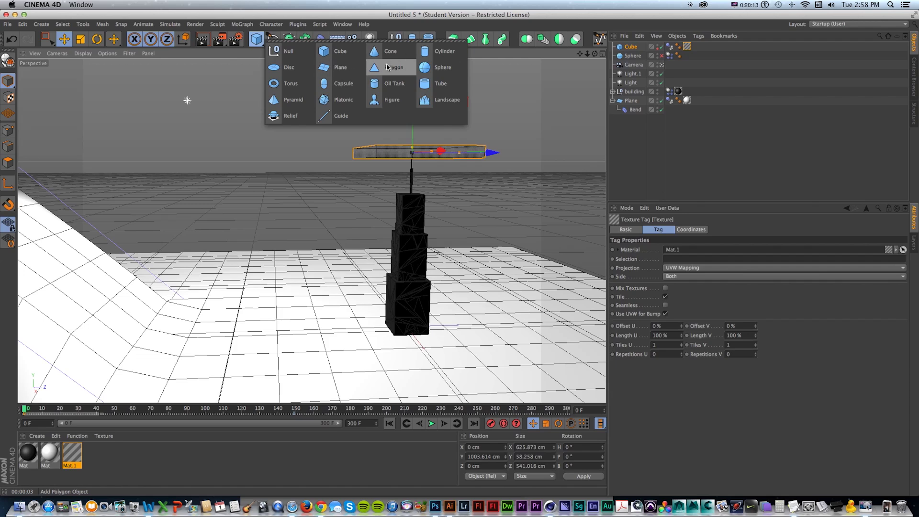
pyautogui.click(440, 84)
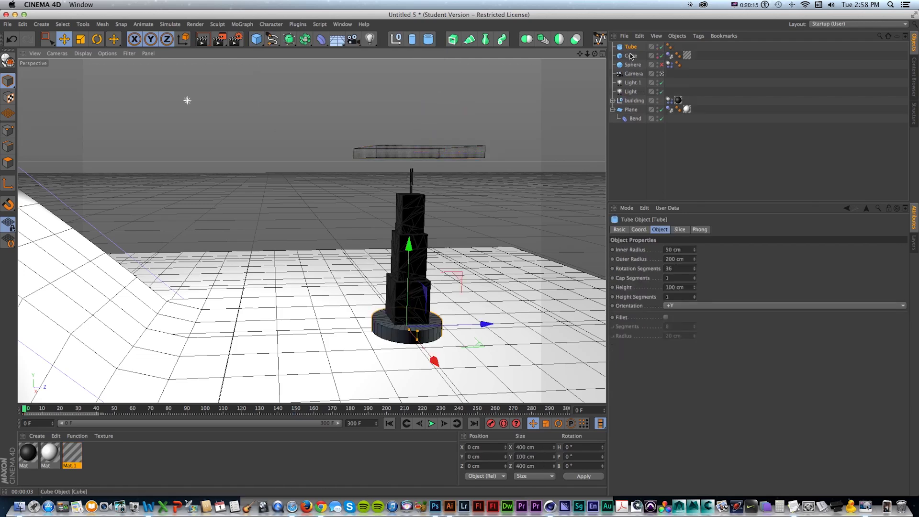
pyautogui.click(601, 55)
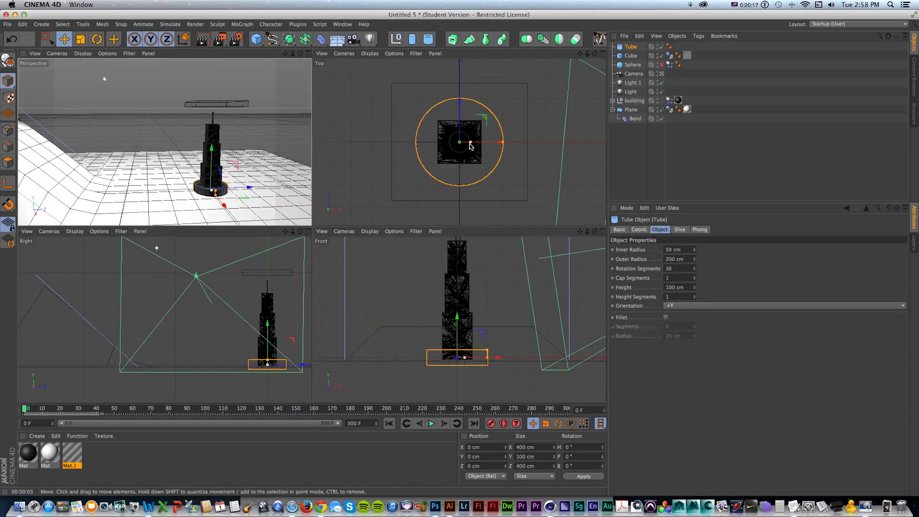
# Widen the tube's inner radius to about 184 cm and extend its height to about 1089 cm
pyautogui.moveTo(471, 145); pyautogui.dragTo(488, 145)
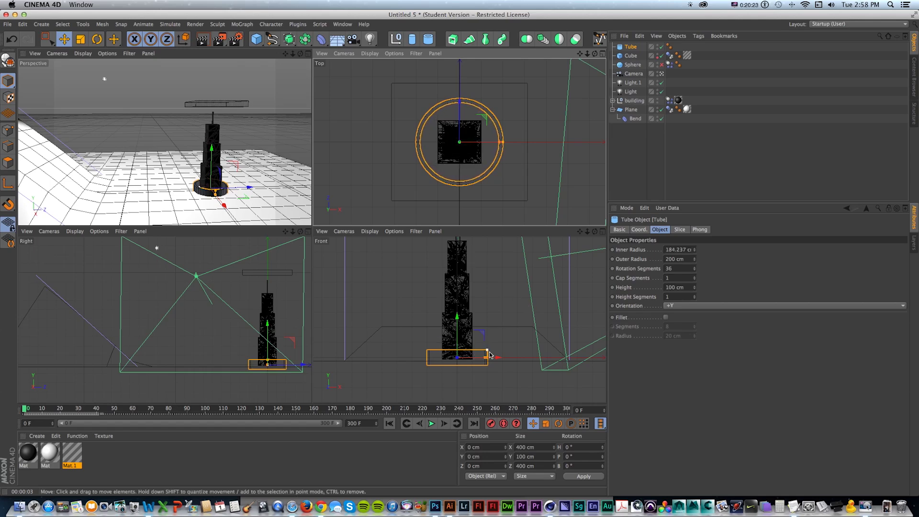
pyautogui.moveTo(488, 351); pyautogui.dragTo(492, 279)
pyautogui.scroll(-3, 481, 310)
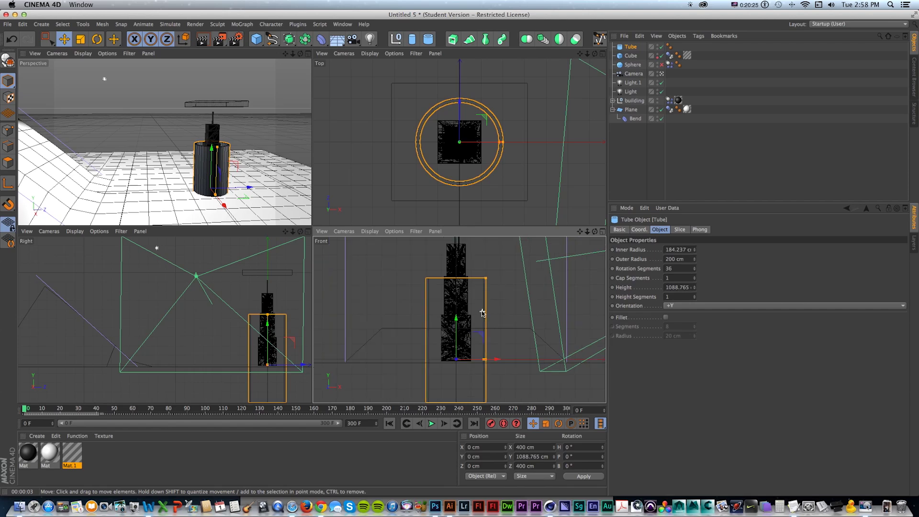
# Raise the tube to about Y 653 cm and scale it to about 528 cm wide and 1438 cm high around the building
pyautogui.moveTo(466, 326); pyautogui.dragTo(529, 265)
pyautogui.press('t')
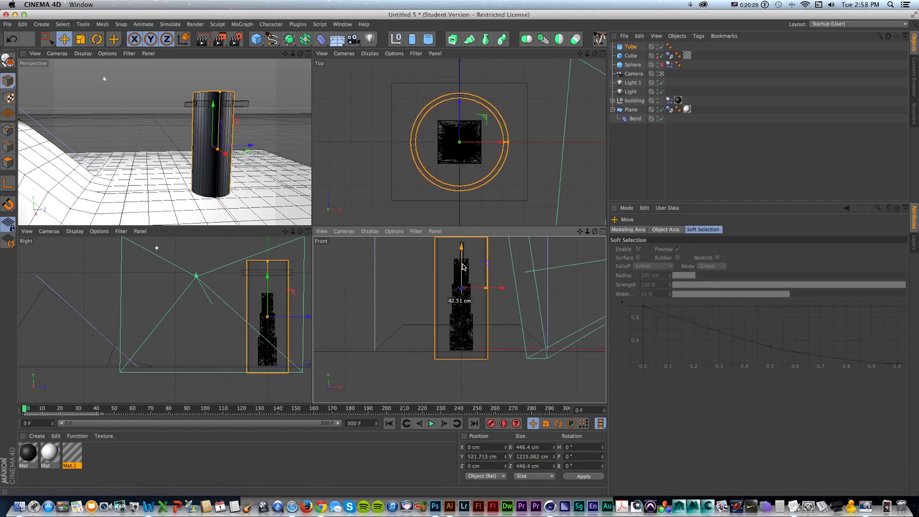
pyautogui.moveTo(463, 263); pyautogui.dragTo(555, 267)
pyautogui.press('t')
pyautogui.keyDown('alt'); pyautogui.moveTo(480, 279); pyautogui.dragTo(484, 302, button='middle'); pyautogui.keyUp('alt')
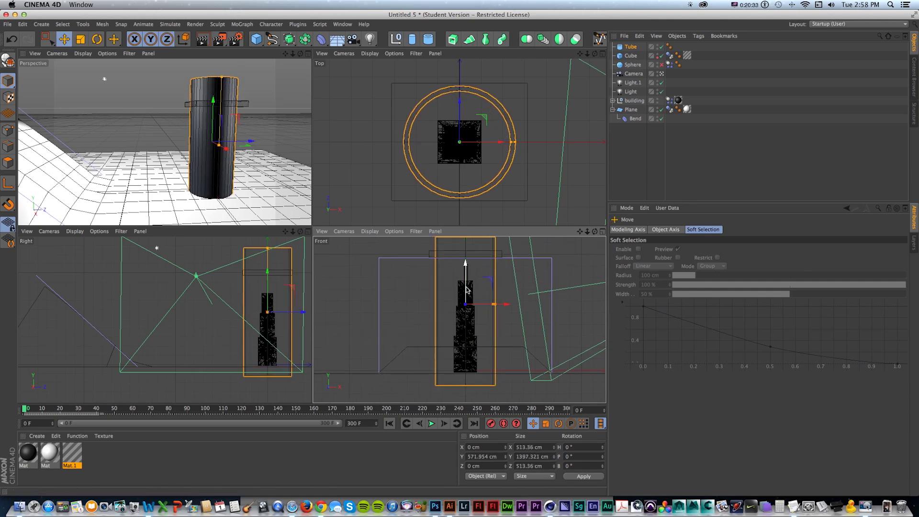
pyautogui.press('t')
pyautogui.moveTo(481, 294); pyautogui.dragTo(467, 272)
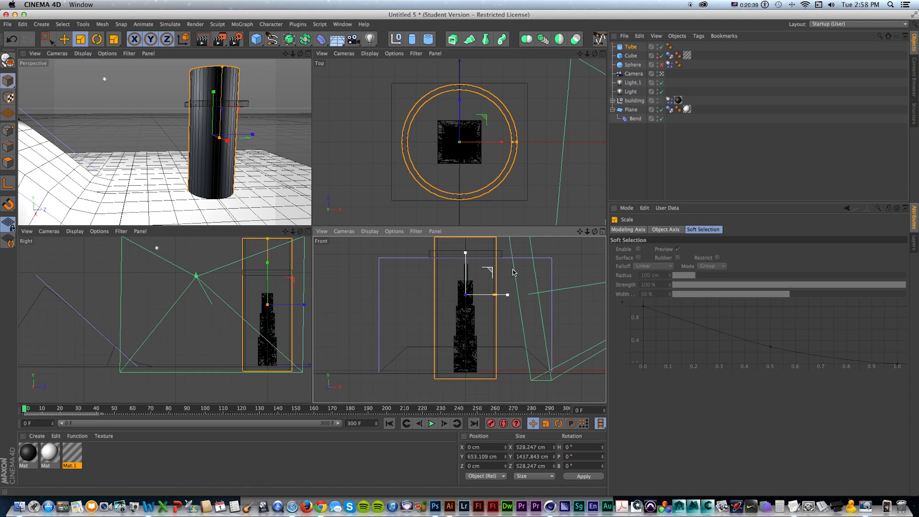
# Add a Taper deformer and make it a child of the tube
pyautogui.keyDown('alt'); pyautogui.moveTo(446, 280); pyautogui.dragTo(449, 294, button='middle'); pyautogui.keyUp('alt')
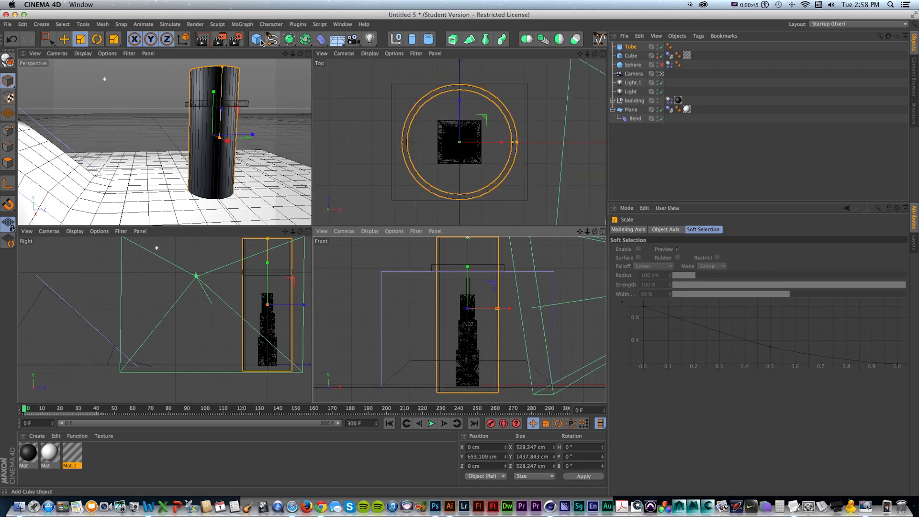
pyautogui.click(321, 39)
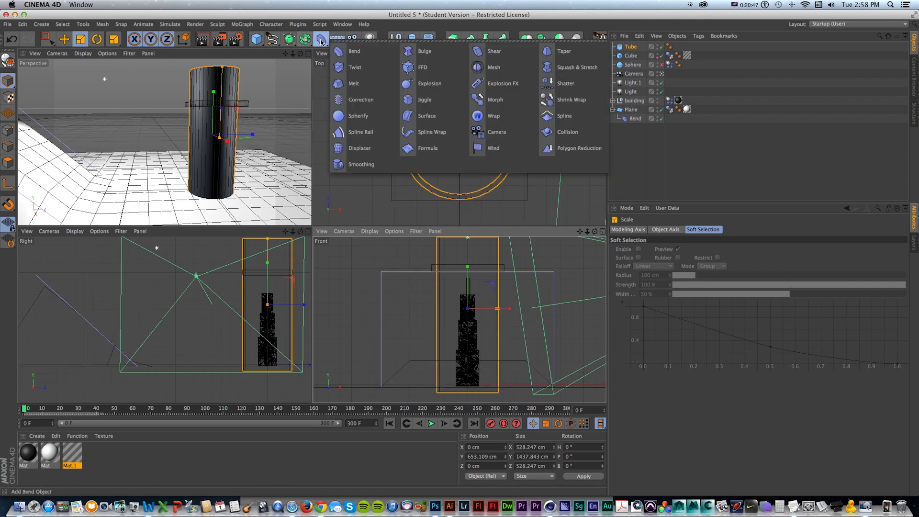
pyautogui.click(563, 51)
pyautogui.moveTo(635, 52); pyautogui.dragTo(634, 57)
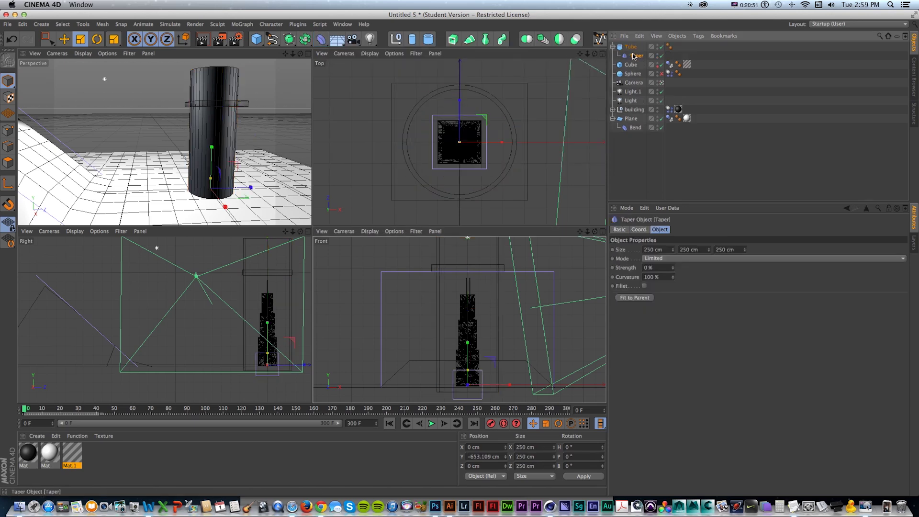
# Fit the Taper deformer to its parent tube and set its strength to 50% and curvature to 0%
pyautogui.click(633, 298)
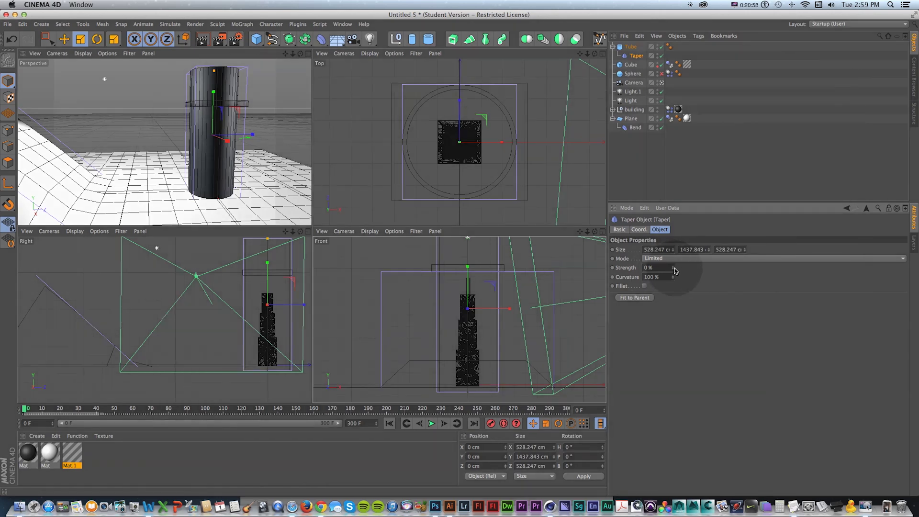
pyautogui.moveTo(674, 268); pyautogui.dragTo(672, 281)
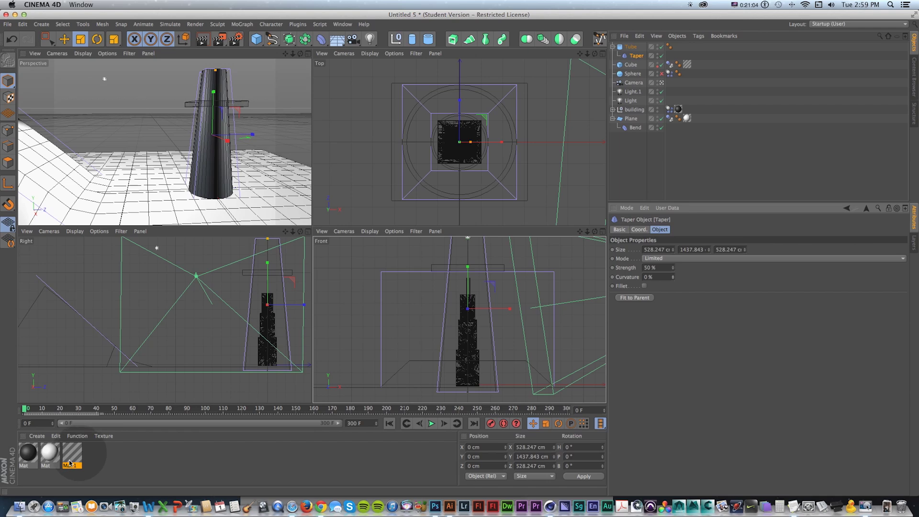
# Apply the transparent Mat.1 material to the tube and show the enlarged perspective view
pyautogui.moveTo(69, 461); pyautogui.dragTo(633, 47)
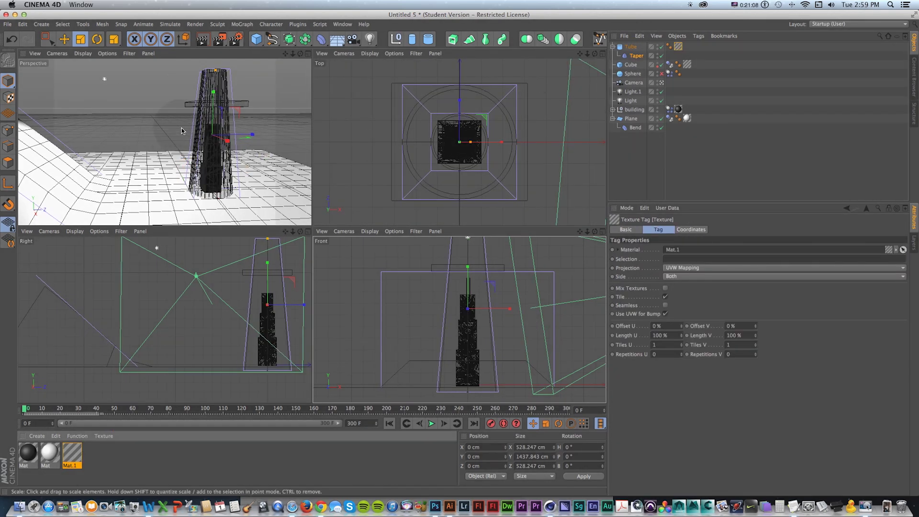
pyautogui.click(308, 54)
pyautogui.scroll(6, 446, 280)
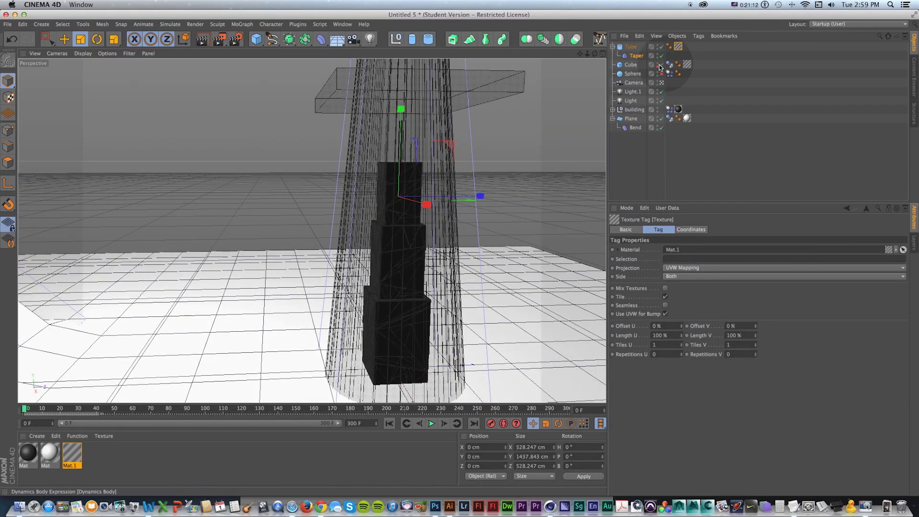
# Add a Collider Body tag to the tube and play the simulation
pyautogui.rightClick(632, 47)
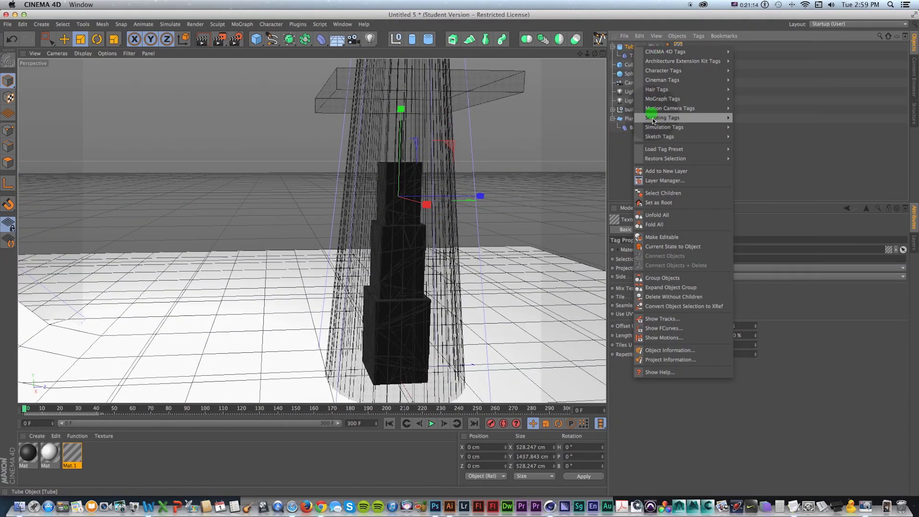
pyautogui.moveTo(703, 127)
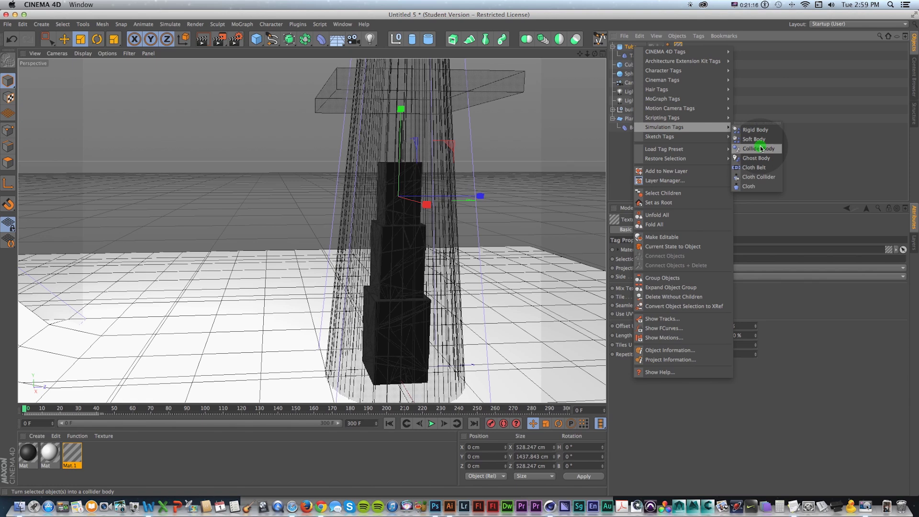
pyautogui.click(761, 148)
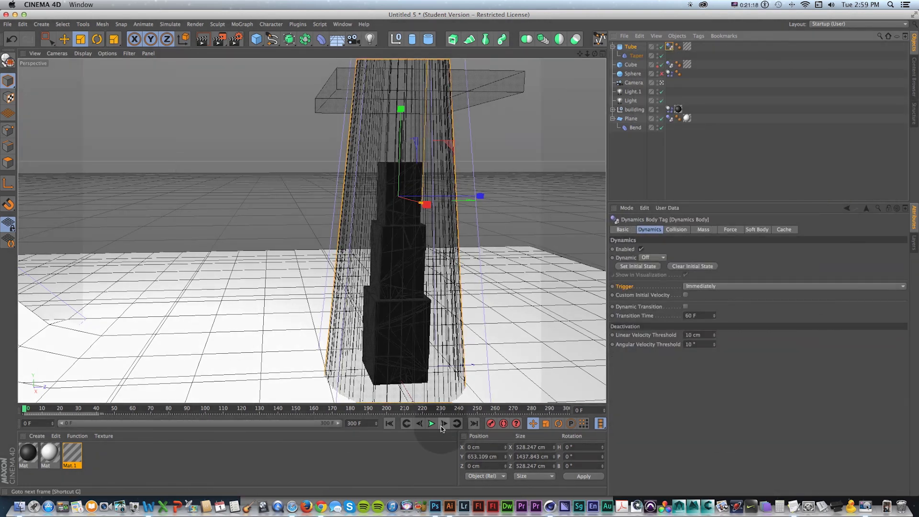
pyautogui.click(432, 423)
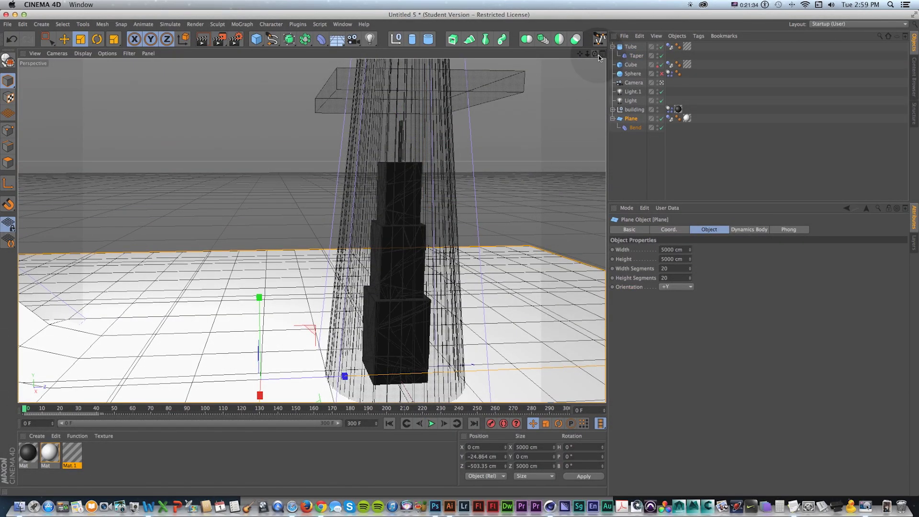
pyautogui.click(602, 56)
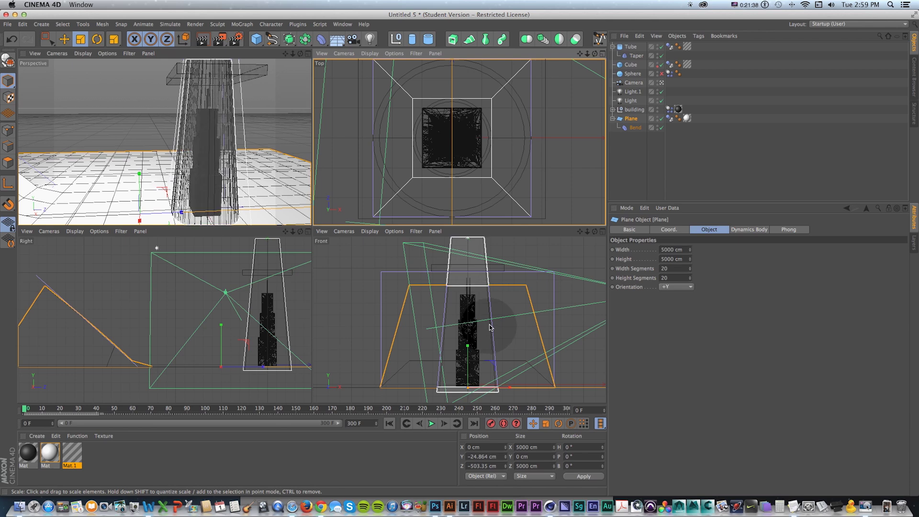
pyautogui.press('t')
pyautogui.moveTo(487, 334); pyautogui.dragTo(505, 322)
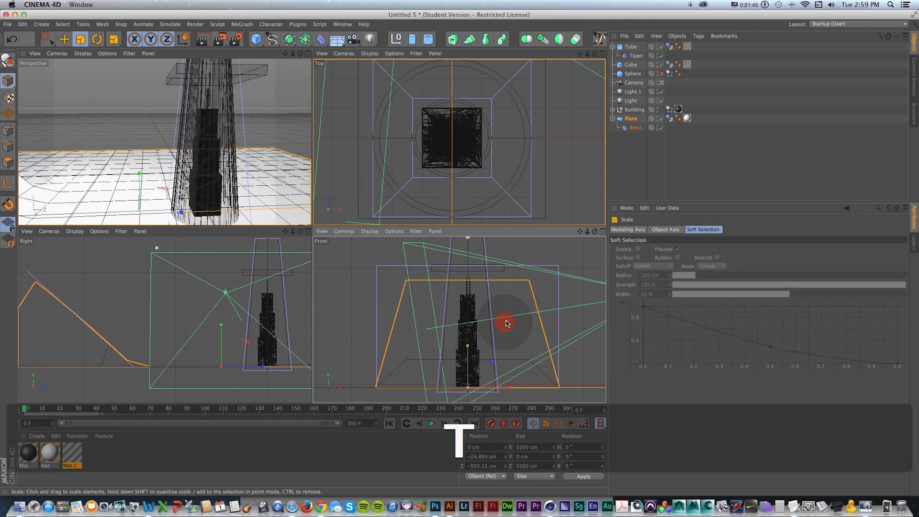
pyautogui.press('super+z')
pyautogui.press('super+z')
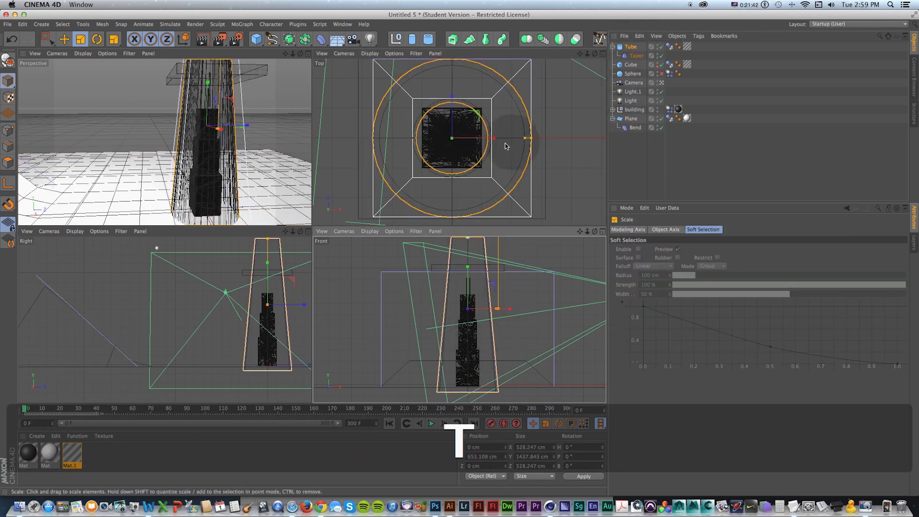
# Scale the tube to about 682 cm wide and 1856 cm high and raise it to about Y 707 cm
pyautogui.hotkey('alt', 'd')
pyautogui.keyDown('alt'); pyautogui.moveTo(490, 140); pyautogui.dragTo(612, 145); pyautogui.keyUp('alt')
pyautogui.press('t')
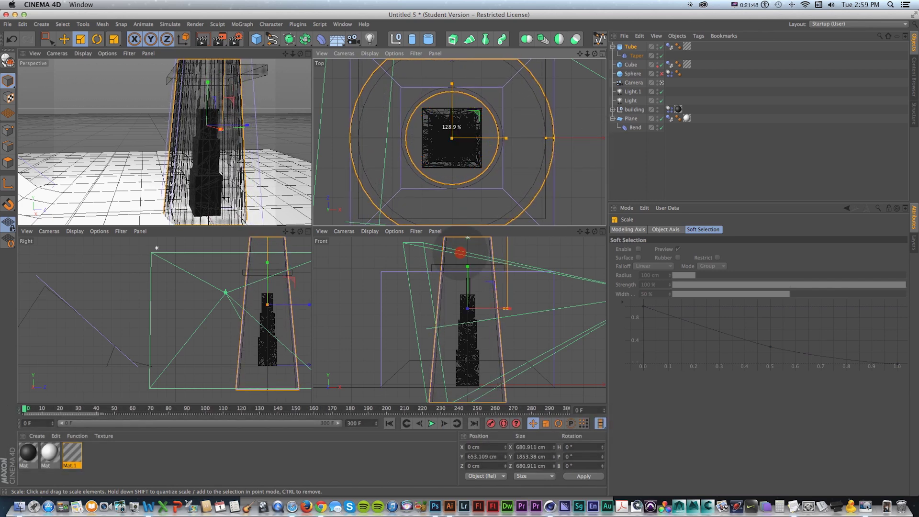
pyautogui.press('e')
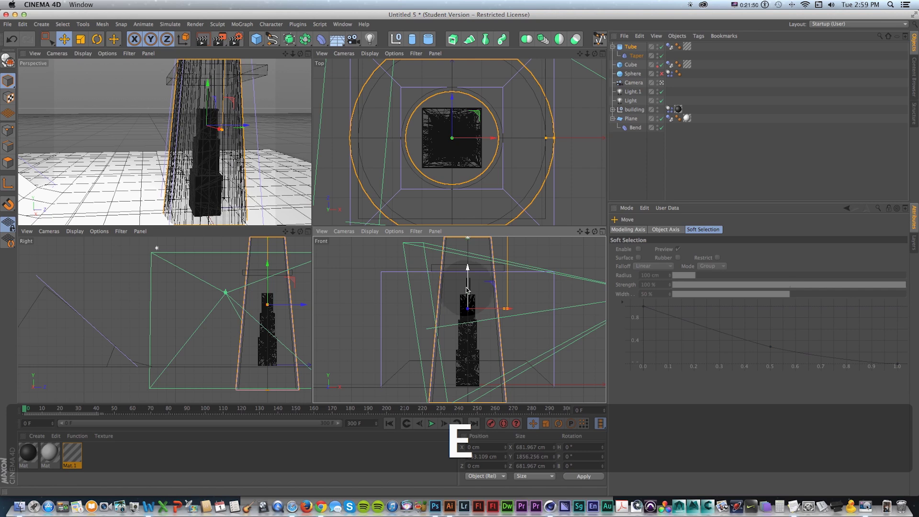
pyautogui.moveTo(469, 277); pyautogui.dragTo(457, 250)
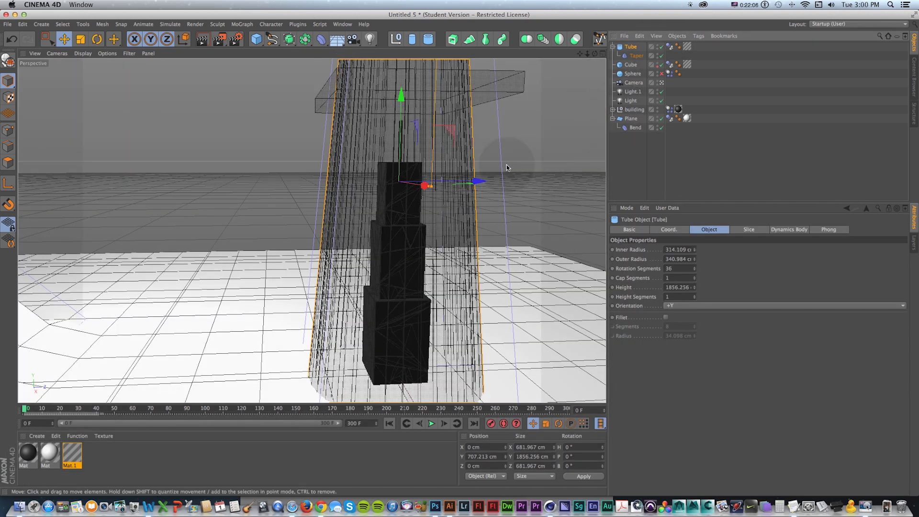
# Set the collision shape of the tube's Dynamics Body tag to Static Mesh
pyautogui.click(672, 49)
pyautogui.click(678, 230)
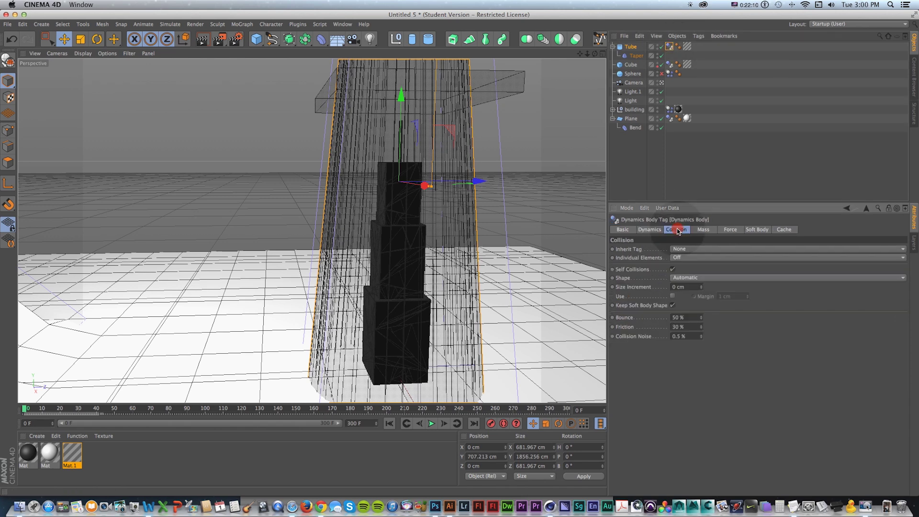
pyautogui.click(688, 277)
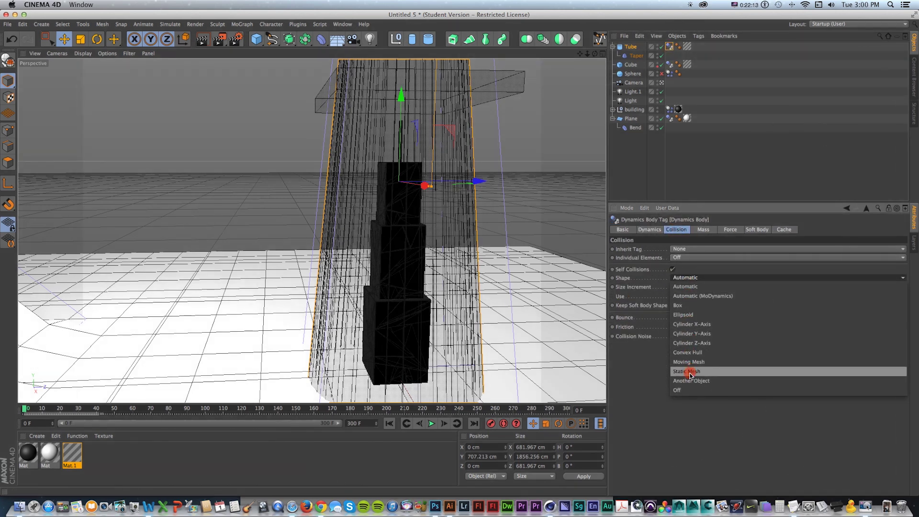
pyautogui.click(689, 372)
# Play the collapse inside the tube from the first frame, stop at frame 126 and render the whole tube's view
pyautogui.hotkey('shift', 'f')
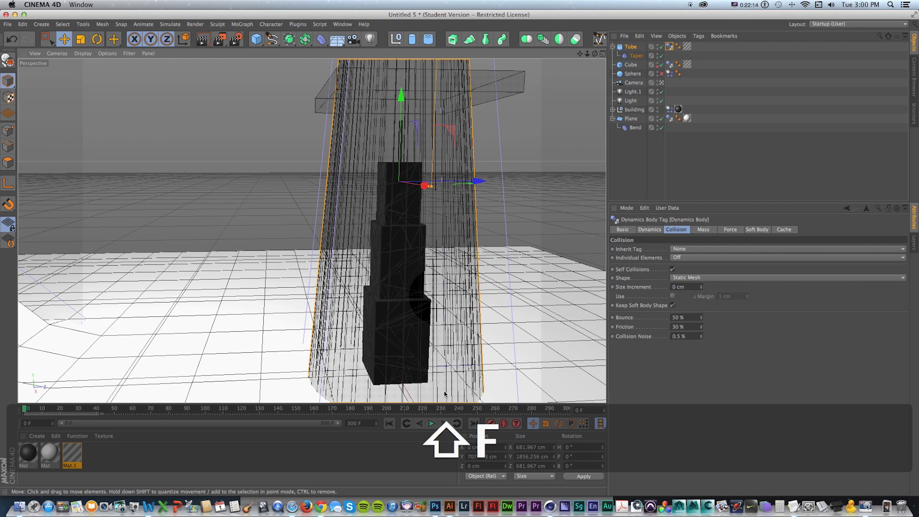
pyautogui.click(430, 424)
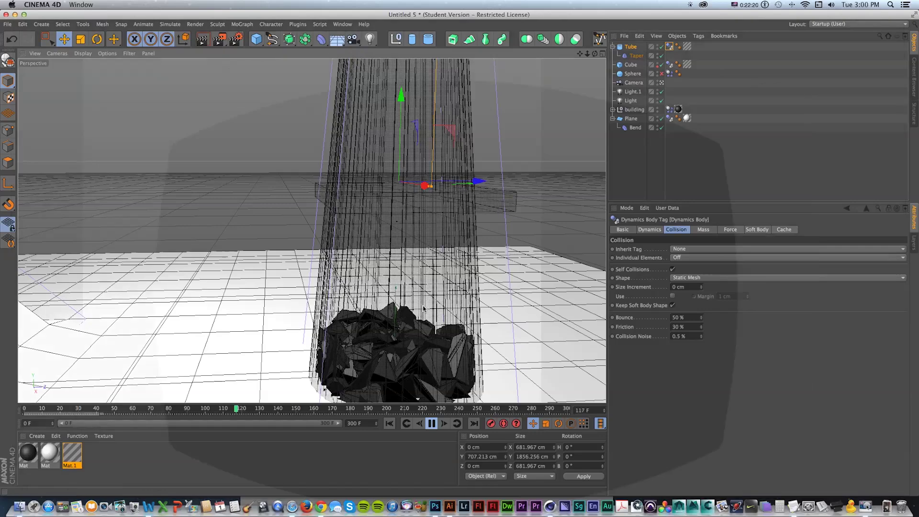
pyautogui.click(431, 423)
pyautogui.keyDown('alt'); pyautogui.moveTo(432, 348); pyautogui.dragTo(433, 329); pyautogui.keyUp('alt')
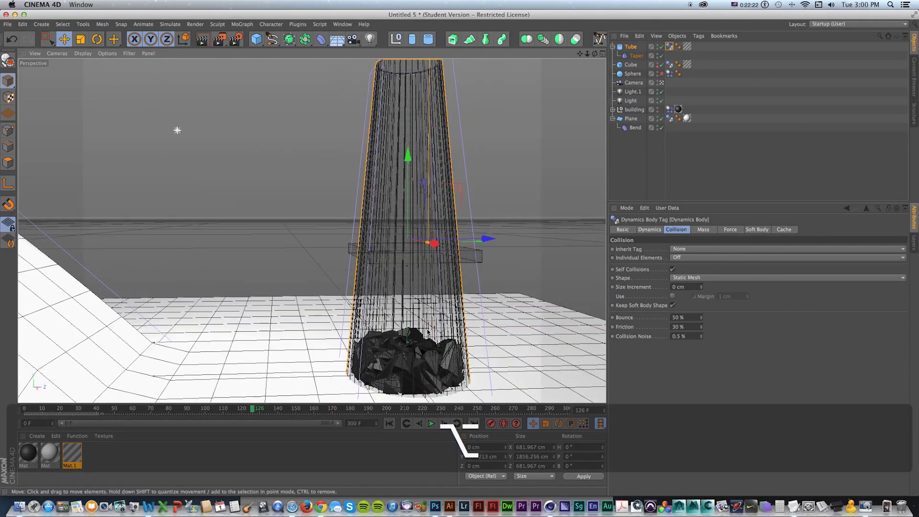
pyautogui.press('super+r')
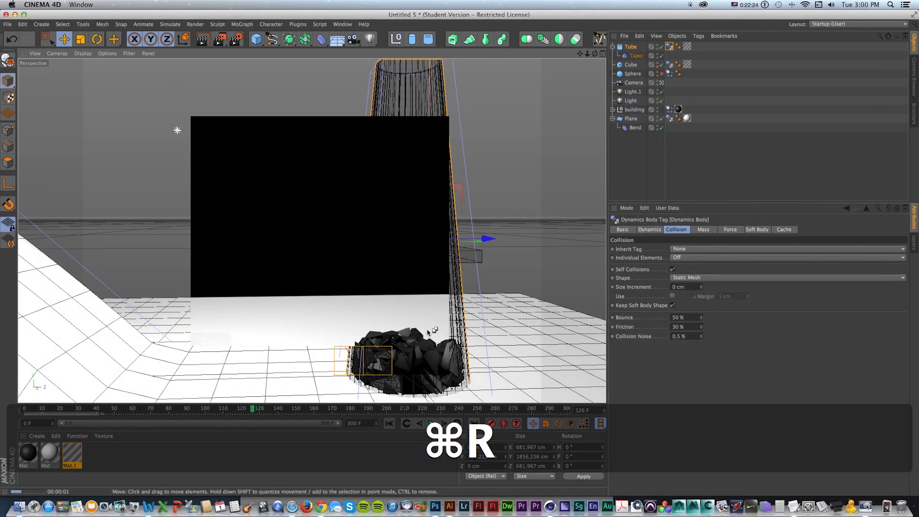
# Replay the collapse from the start, render the view at frame 129 and return to the first frame
pyautogui.hotkey('shift', 'f')
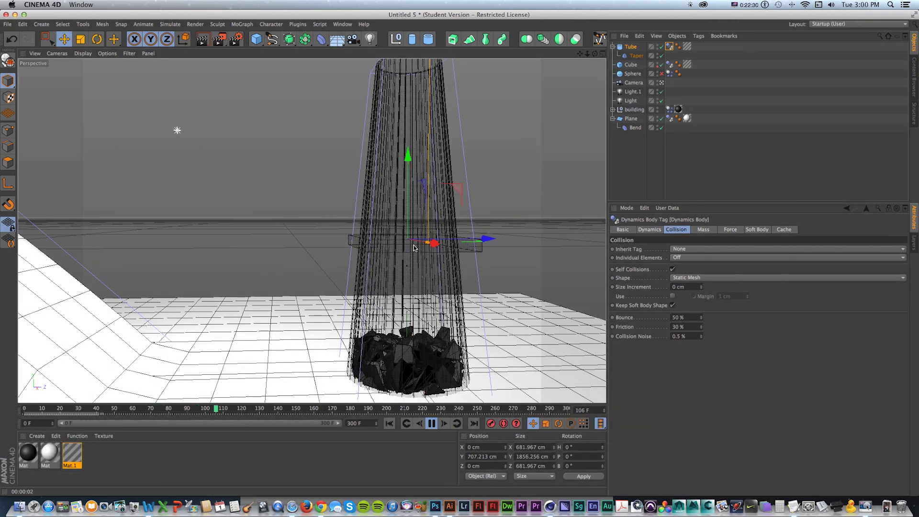
pyautogui.press('super+r')
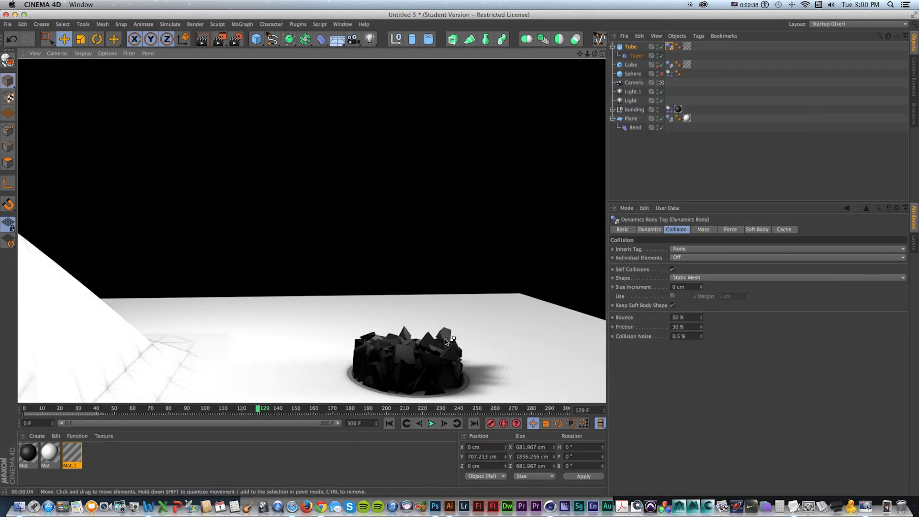
pyautogui.hotkey('shift', 'f')
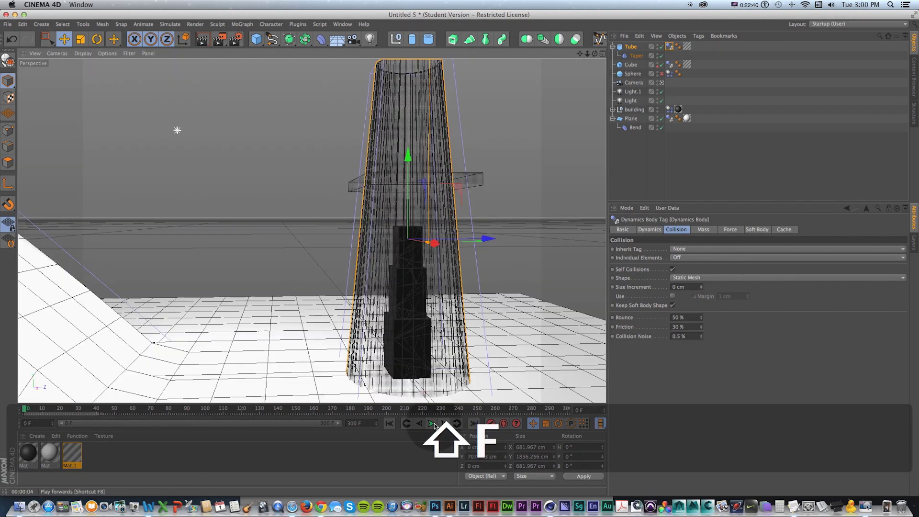
# Look down into the tube from above, replay the collapse to frame 75 and render the view
pyautogui.click(432, 424)
pyautogui.click(433, 423)
pyautogui.keyDown('alt'); pyautogui.moveTo(402, 178); pyautogui.dragTo(410, 273); pyautogui.keyUp('alt')
pyautogui.press('1')
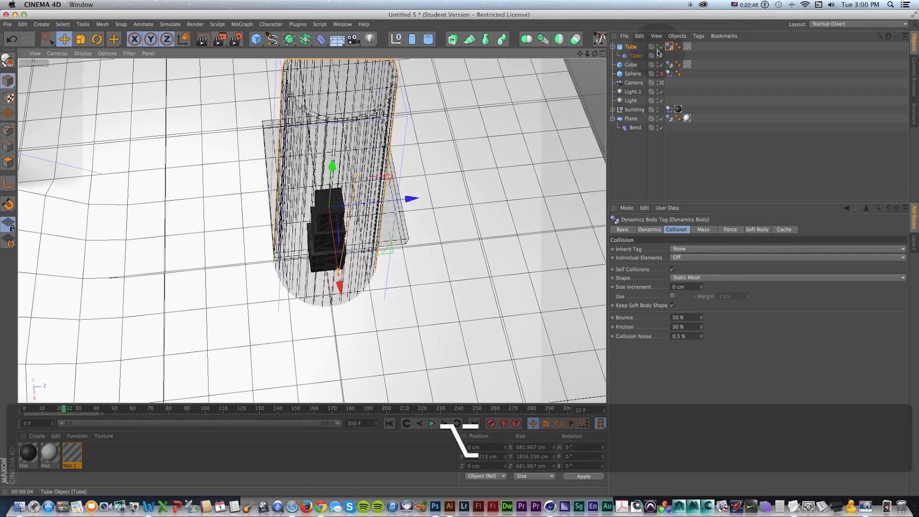
pyautogui.click(658, 46)
pyautogui.click(658, 46)
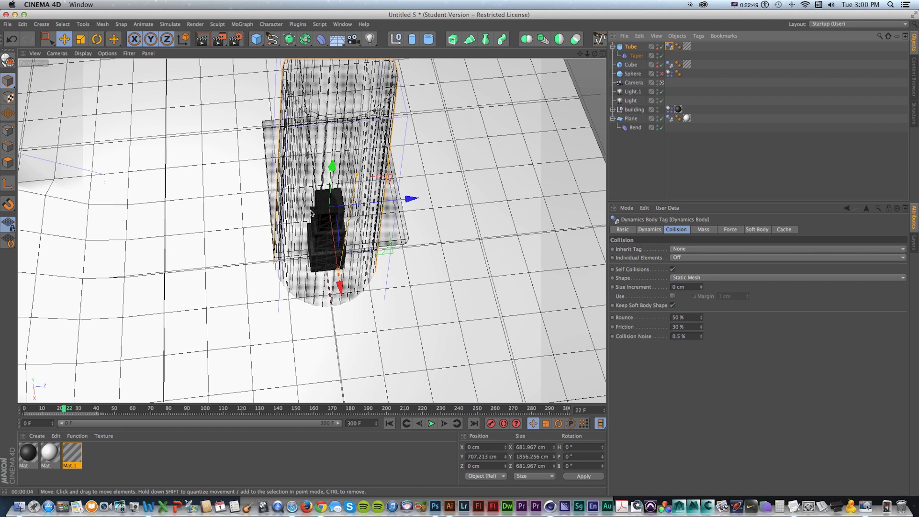
pyautogui.hotkey('shift', 'f')
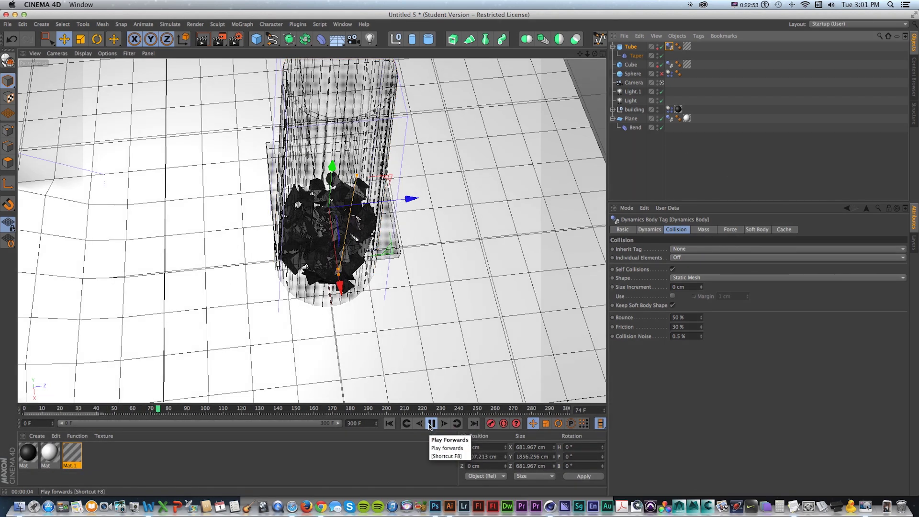
pyautogui.click(431, 424)
pyautogui.press('super+r')
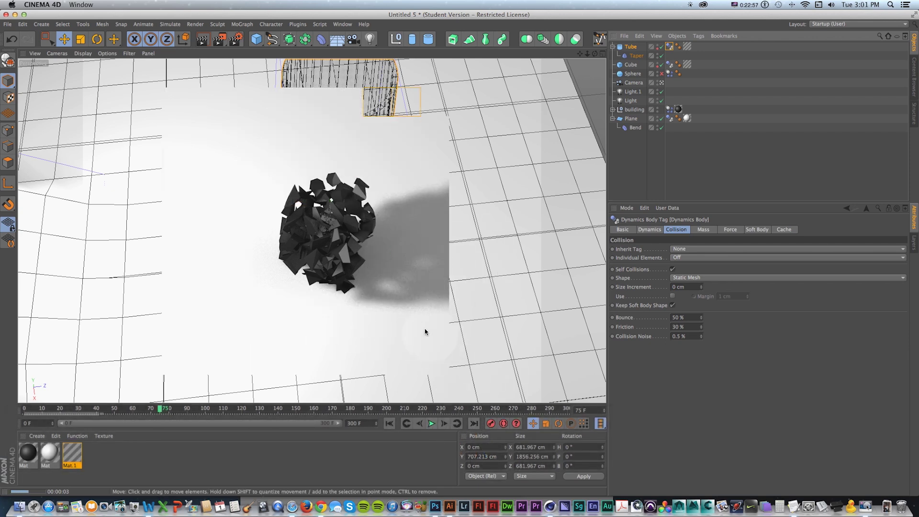
# Replay the simulation from above and inspect the cube's collision settings and the building null's properties
pyautogui.hotkey('shift', 'f')
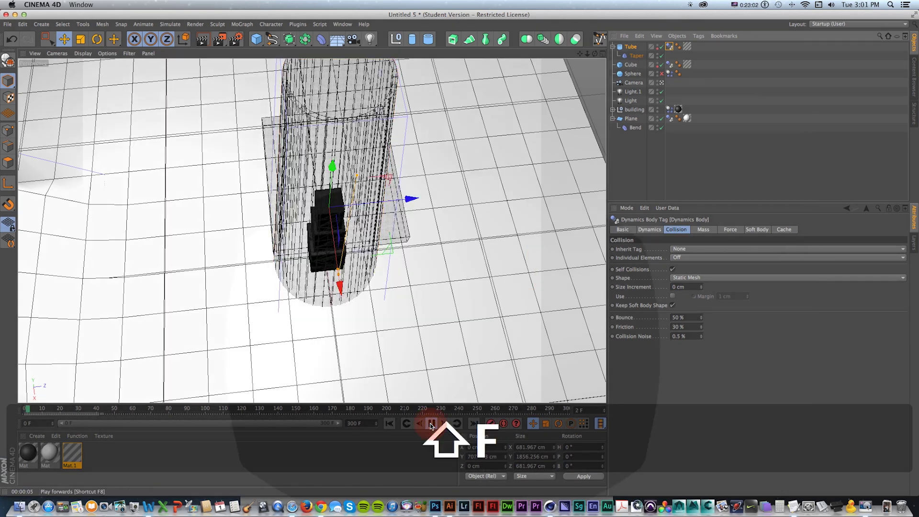
pyautogui.click(430, 424)
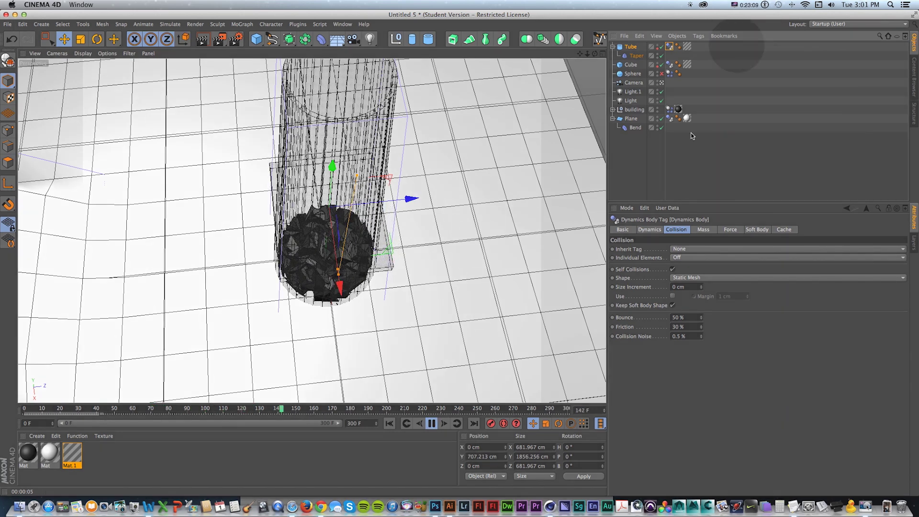
pyautogui.click(669, 66)
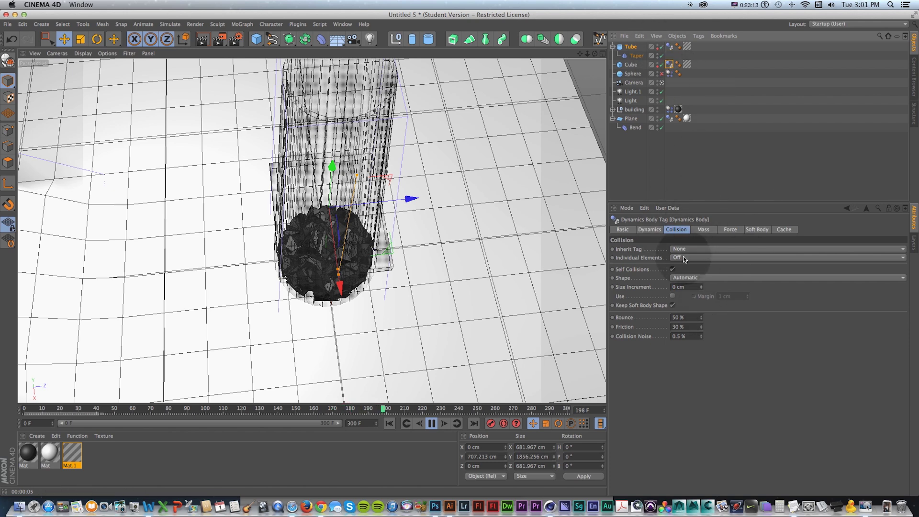
pyautogui.click(634, 110)
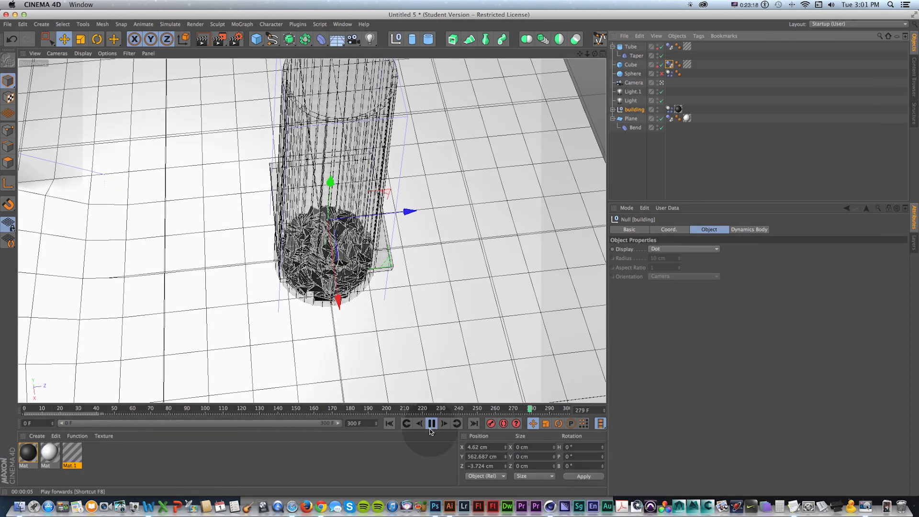
pyautogui.click(431, 423)
# Scrub the timeline to about frame 215 and examine the building inside the tube from a lower angle
pyautogui.hotkey('shift', 'f')
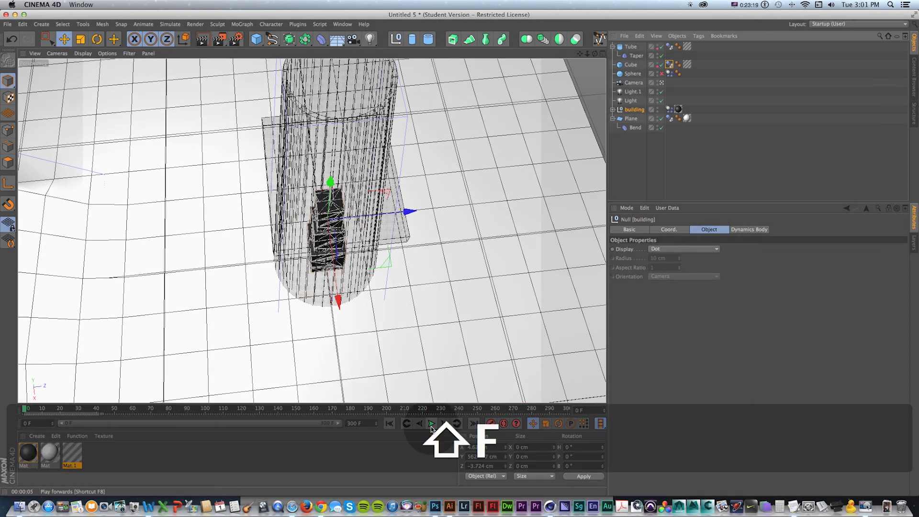
pyautogui.click(431, 423)
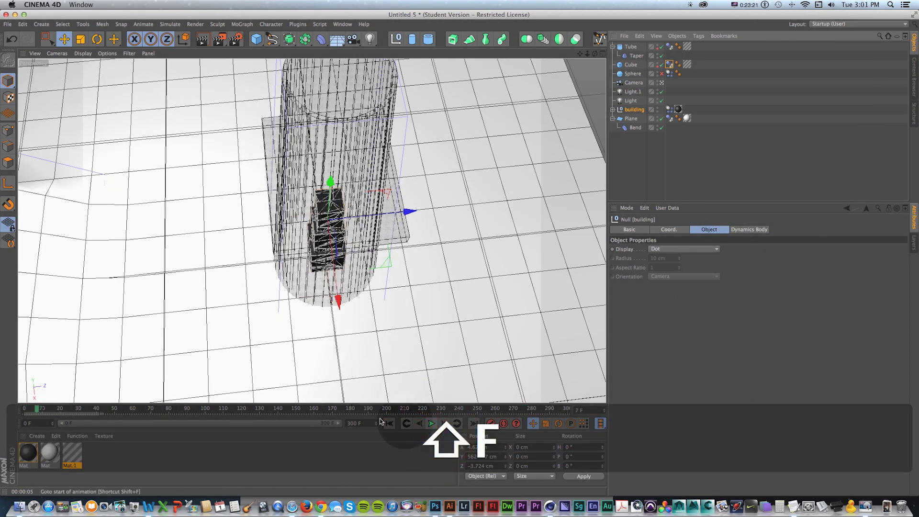
pyautogui.moveTo(62, 406); pyautogui.dragTo(408, 416)
pyautogui.click(433, 423)
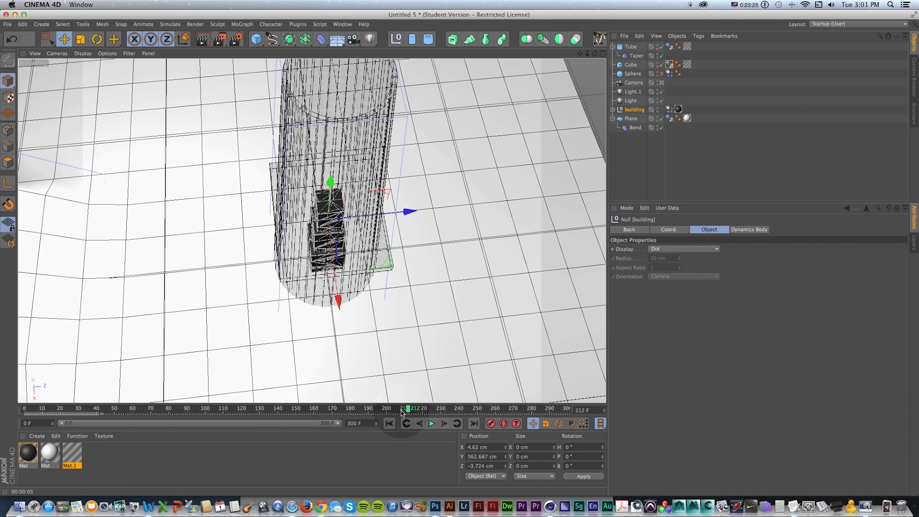
pyautogui.keyDown('alt'); pyautogui.moveTo(337, 230); pyautogui.dragTo(334, 154); pyautogui.keyUp('alt')
pyautogui.press('1')
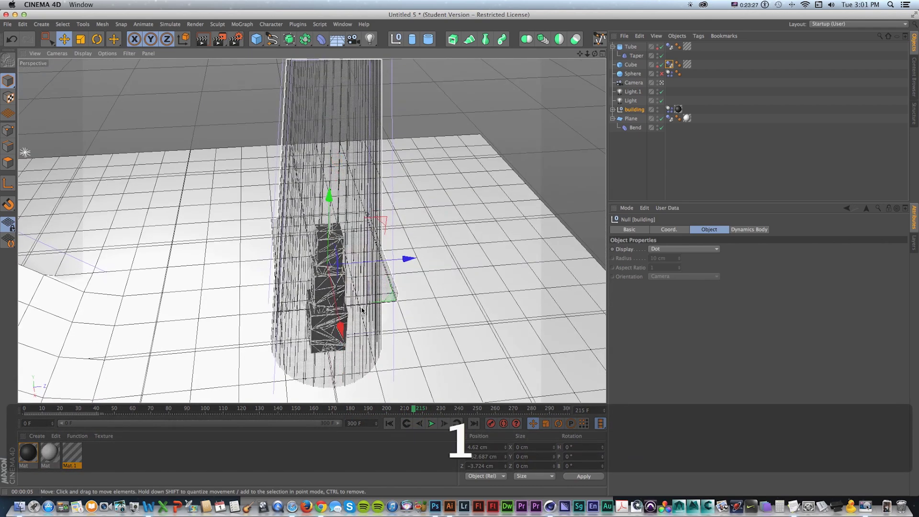
pyautogui.keyDown('alt'); pyautogui.moveTo(356, 297); pyautogui.dragTo(423, 120); pyautogui.keyUp('alt')
pyautogui.press('1')
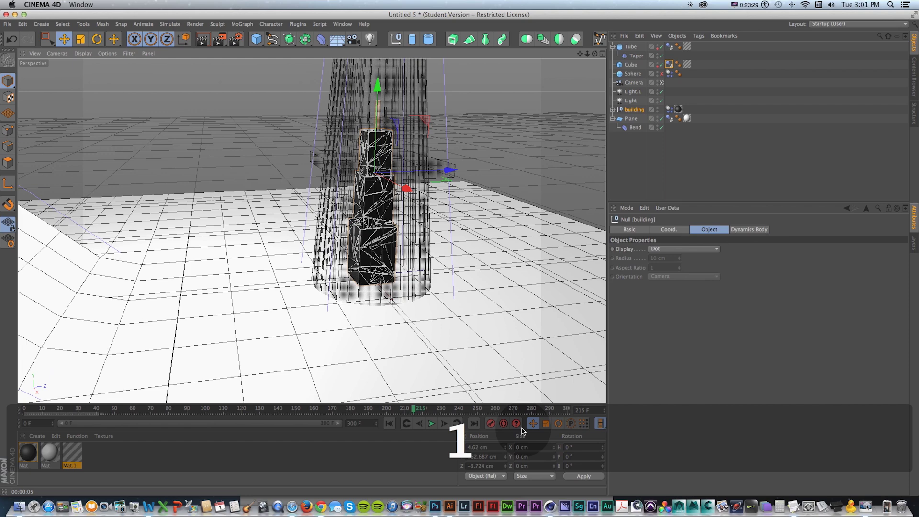
# Replay the collapse from the first frame, stop at frame 187 and examine the rubble contained in the tube
pyautogui.hotkey('shift', 'f')
pyautogui.click(432, 423)
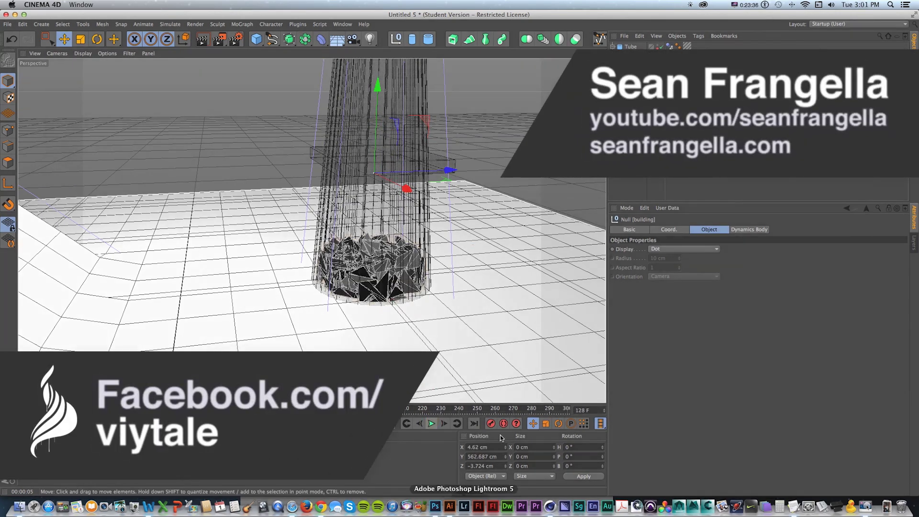
pyautogui.click(432, 423)
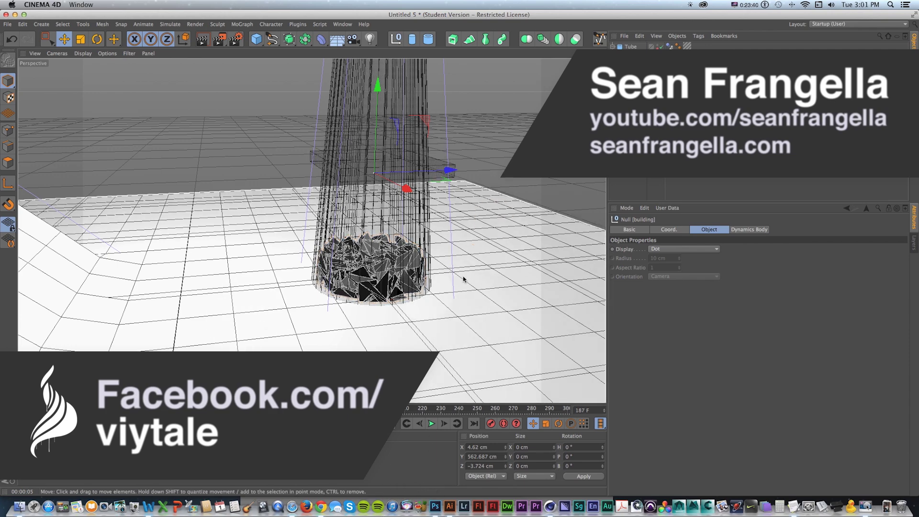
pyautogui.press('1')
pyautogui.moveTo(367, 283)
pyautogui.mouseDown()
pyautogui.moveTo(386, 329)
pyautogui.moveTo(349, 298)
pyautogui.moveTo(352, 282)
pyautogui.mouseUp()
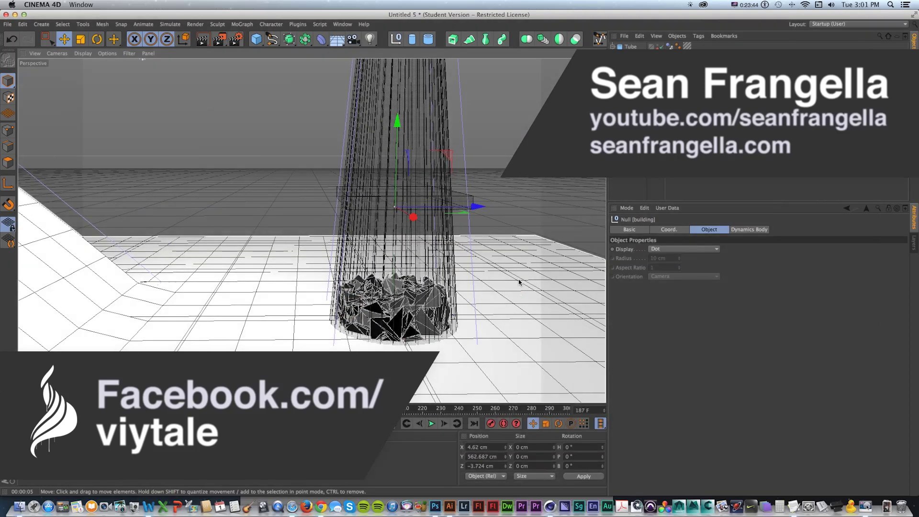